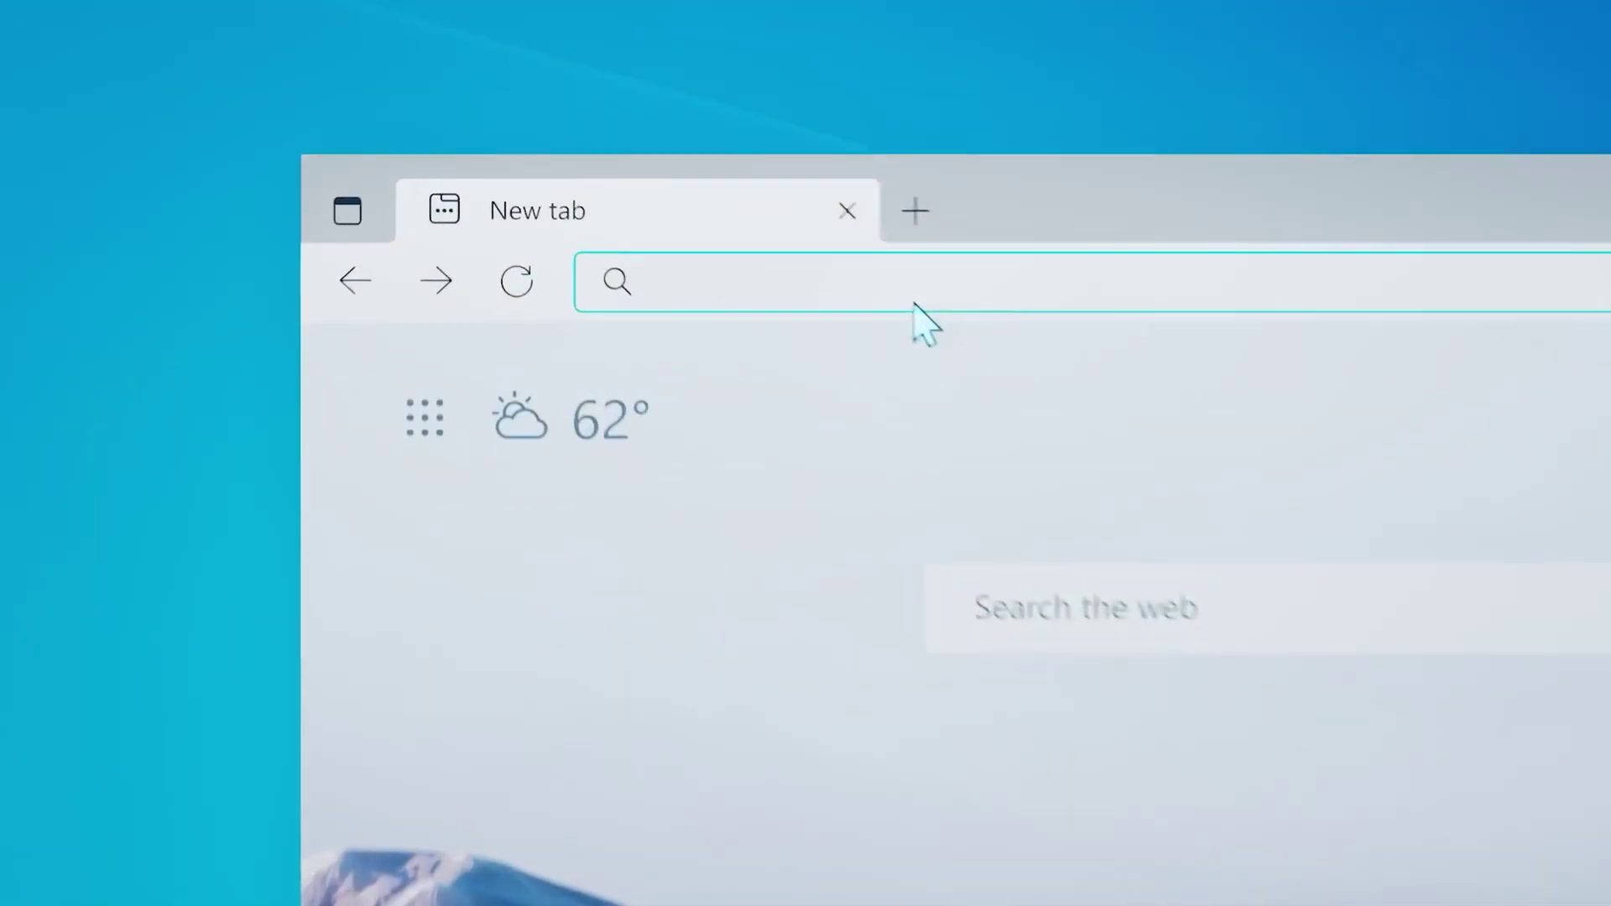
Step: Search for 'windows 365 cloud pc' and open the Windows 365 Business Cloud PC result
{"action": "type", "text": "windows"}
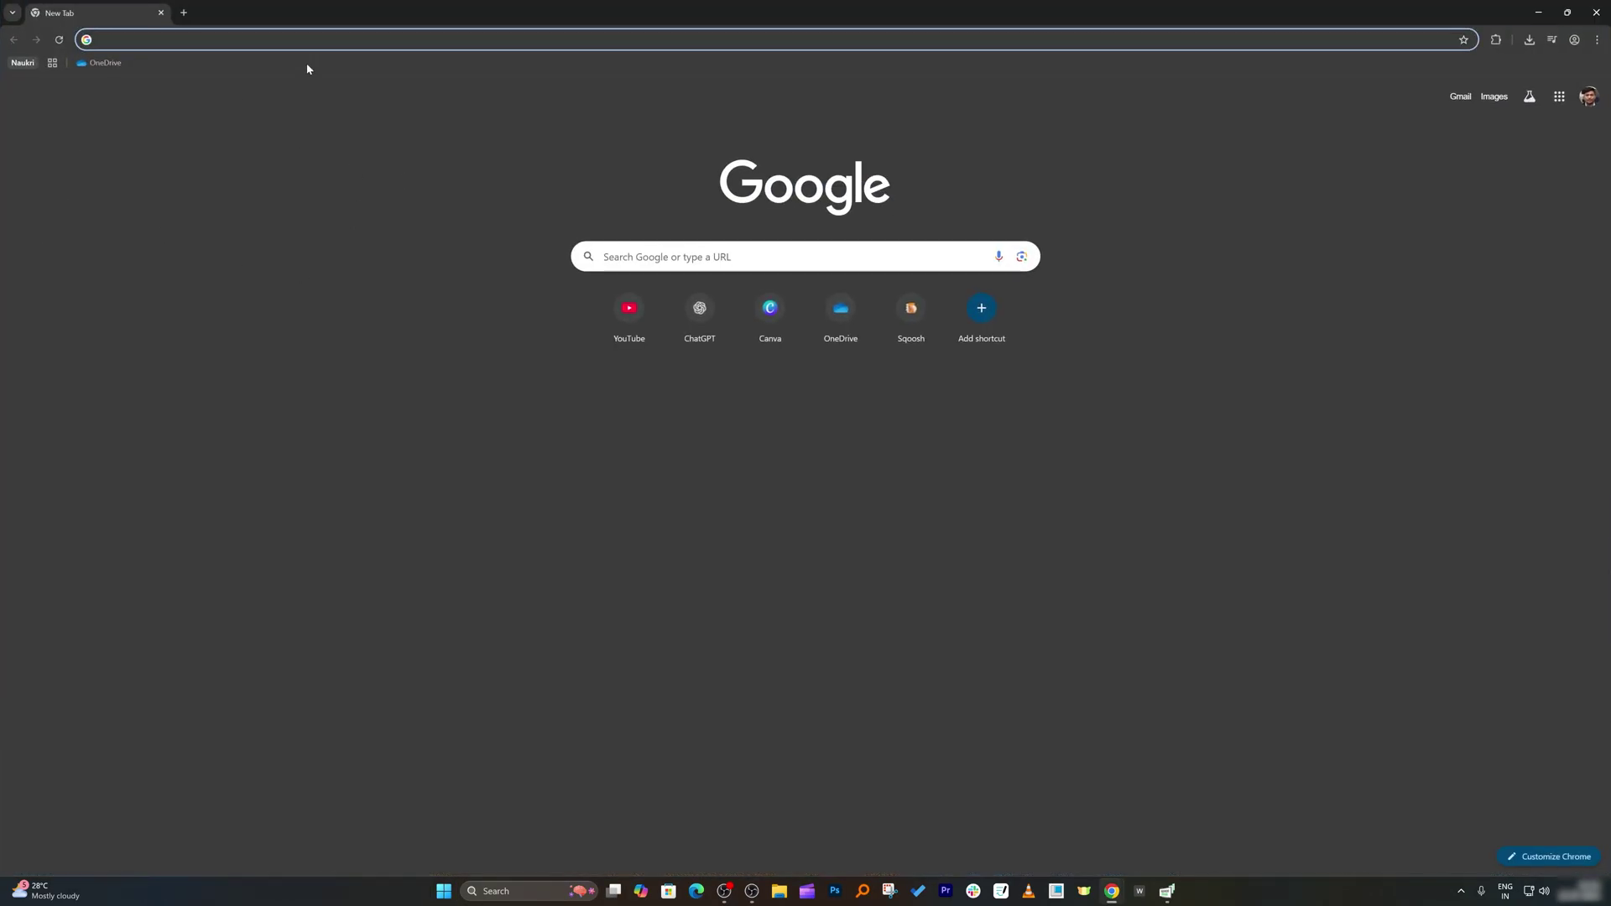
{"action": "type", "text": "win"}
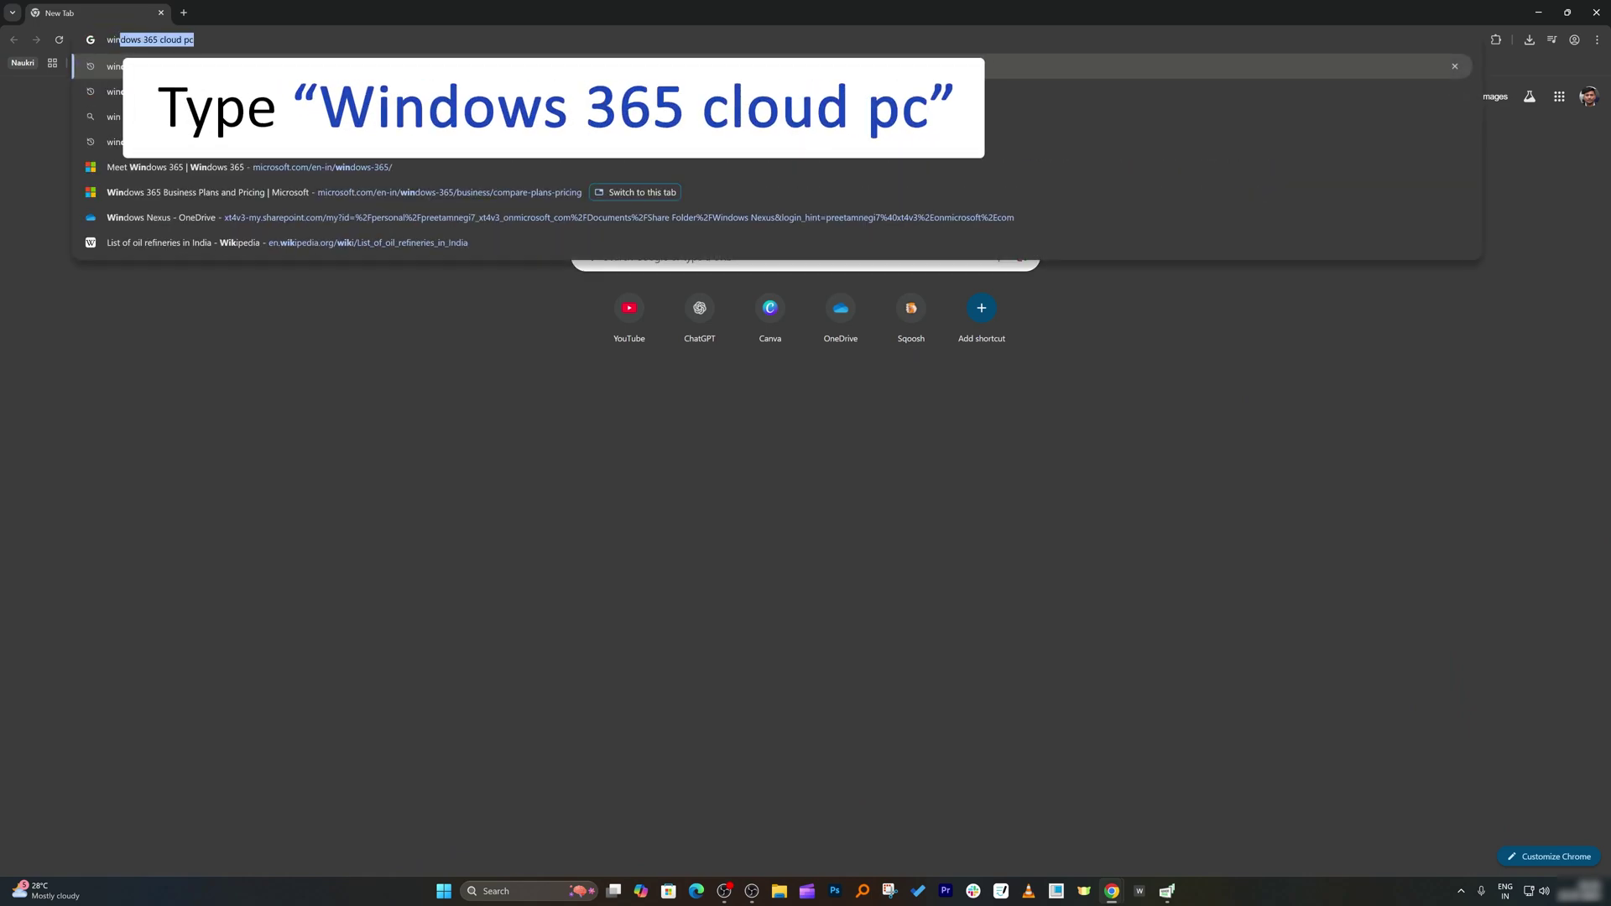
{"action": "type", "text": "dows 365 cloud pc"}
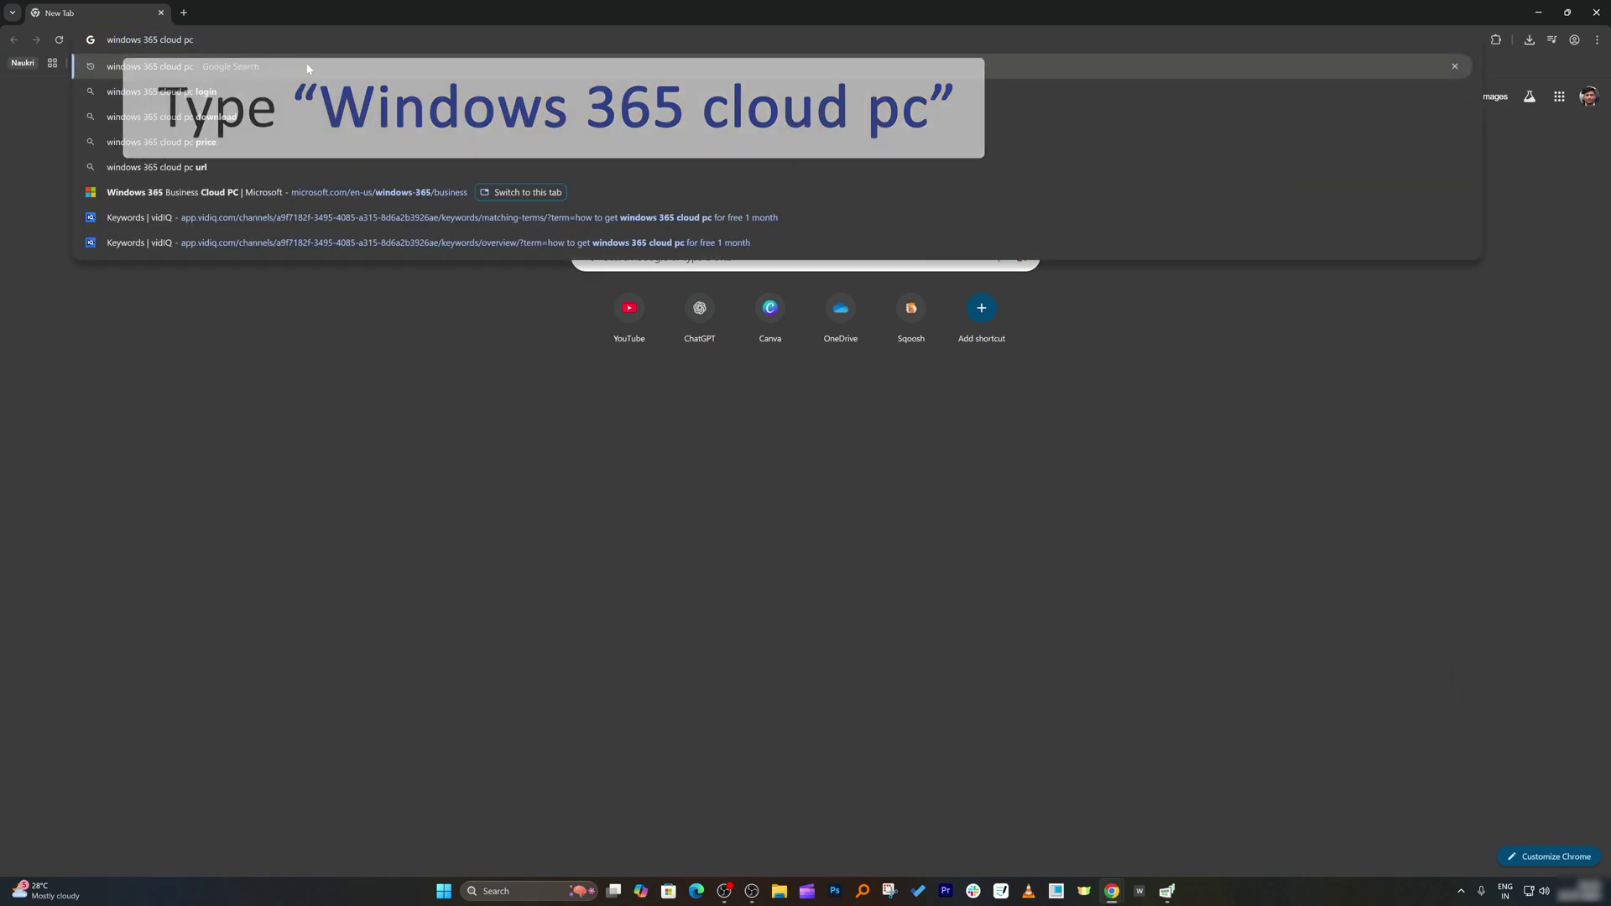
{"action": "key", "text": "Return"}
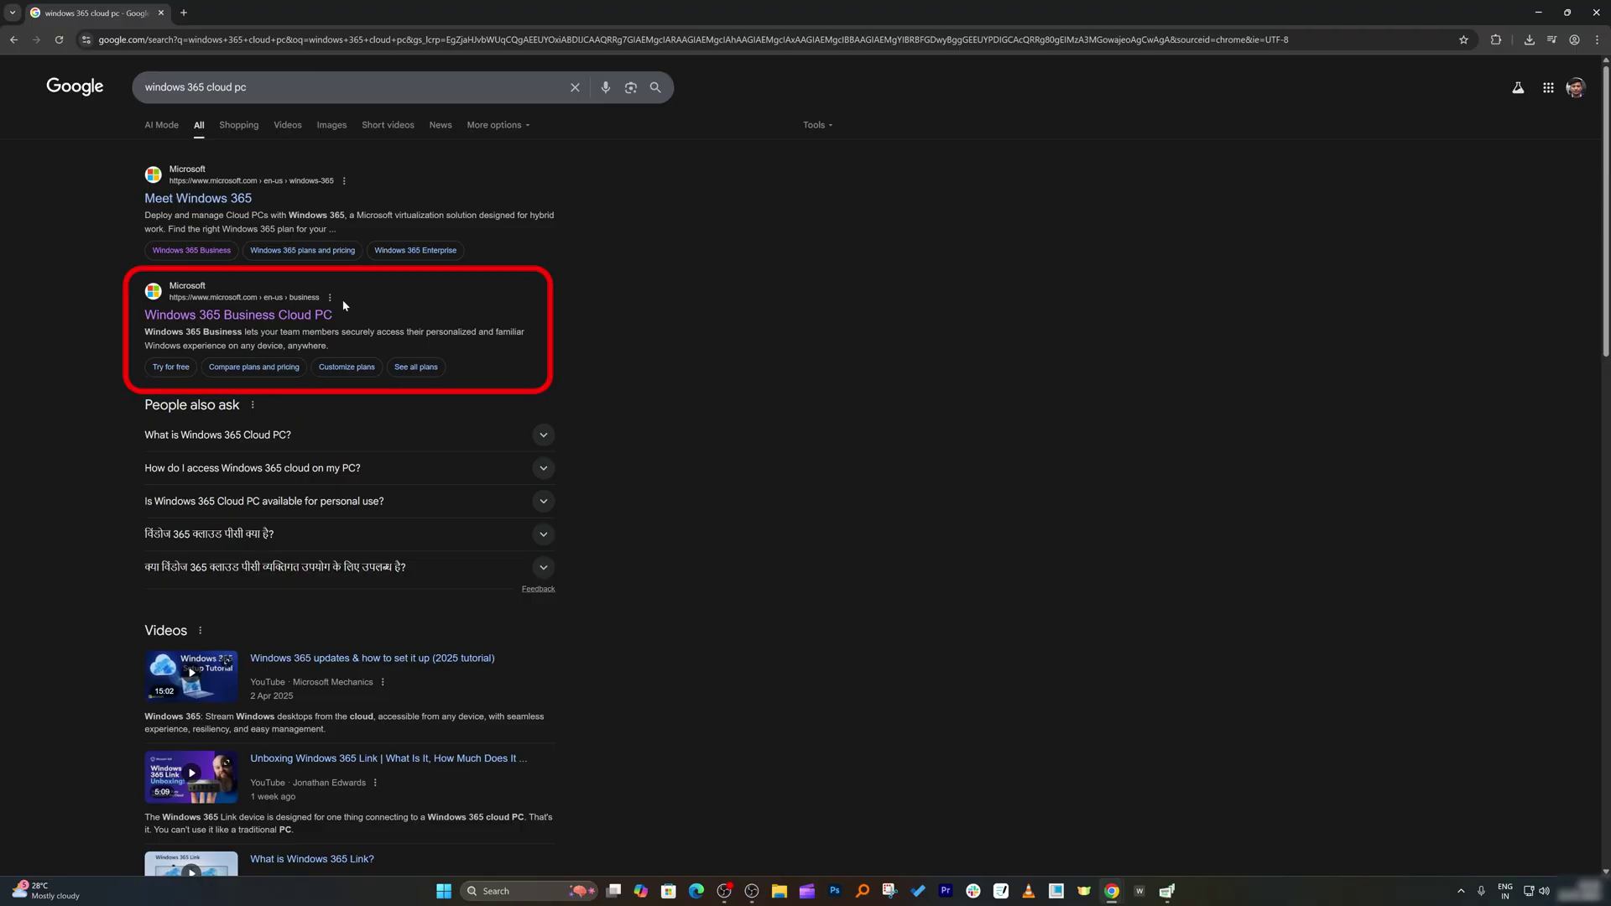
{"action": "left_click", "coordinate": [326, 316]}
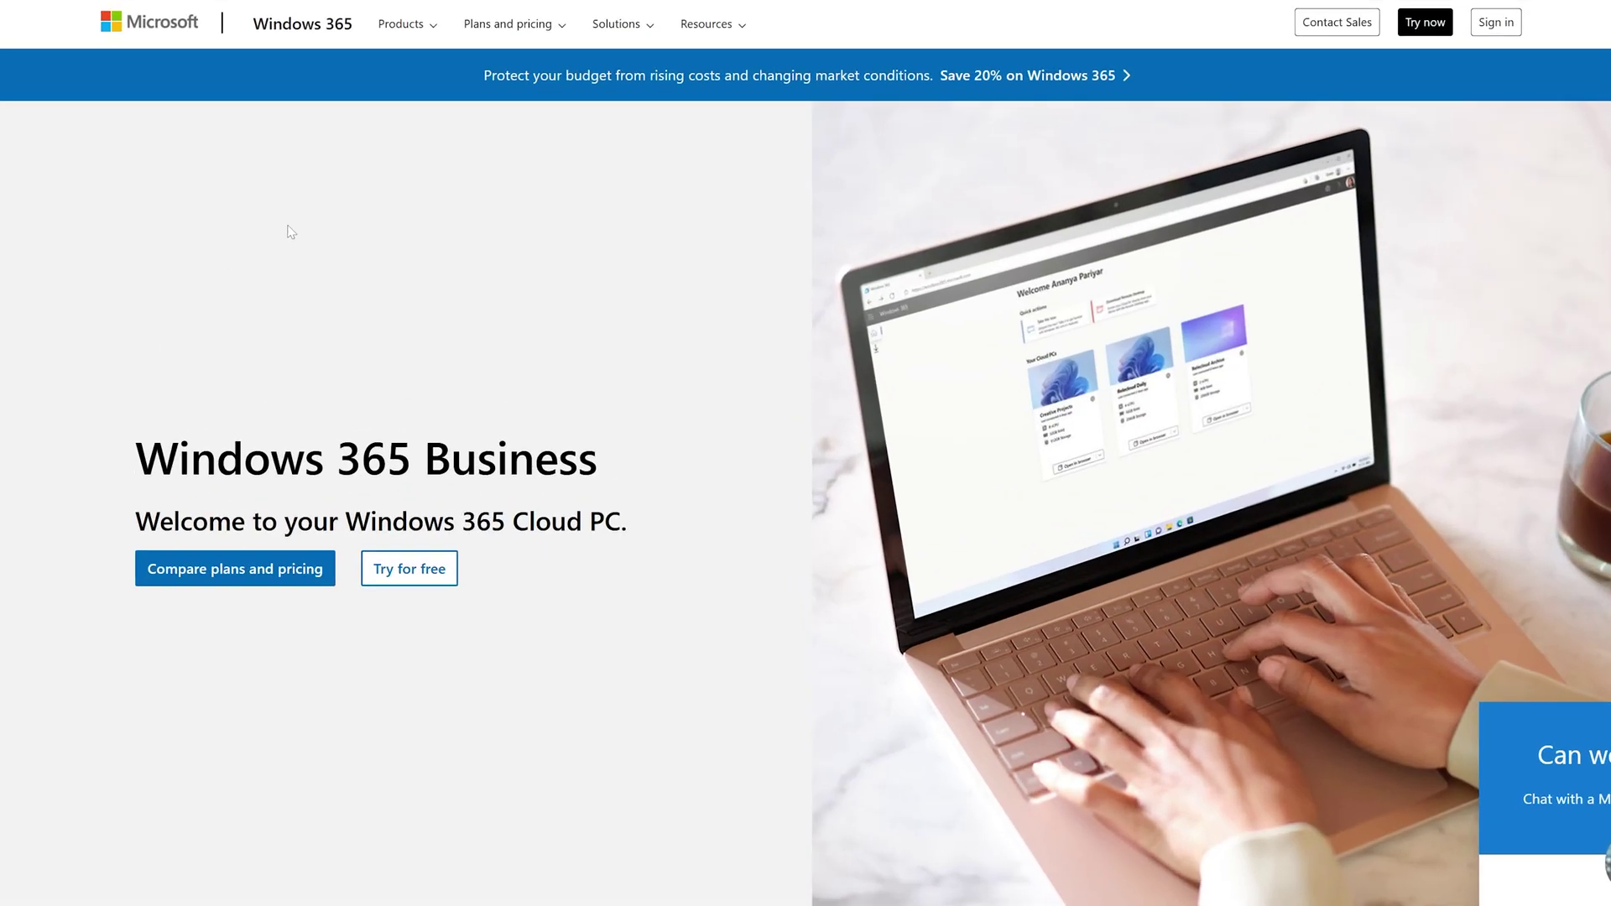
Step: Scroll down the loaded Windows 365 Business page
{"action": "scroll", "coordinate": [428, 385], "scroll_direction": "down", "scroll_amount": 2}
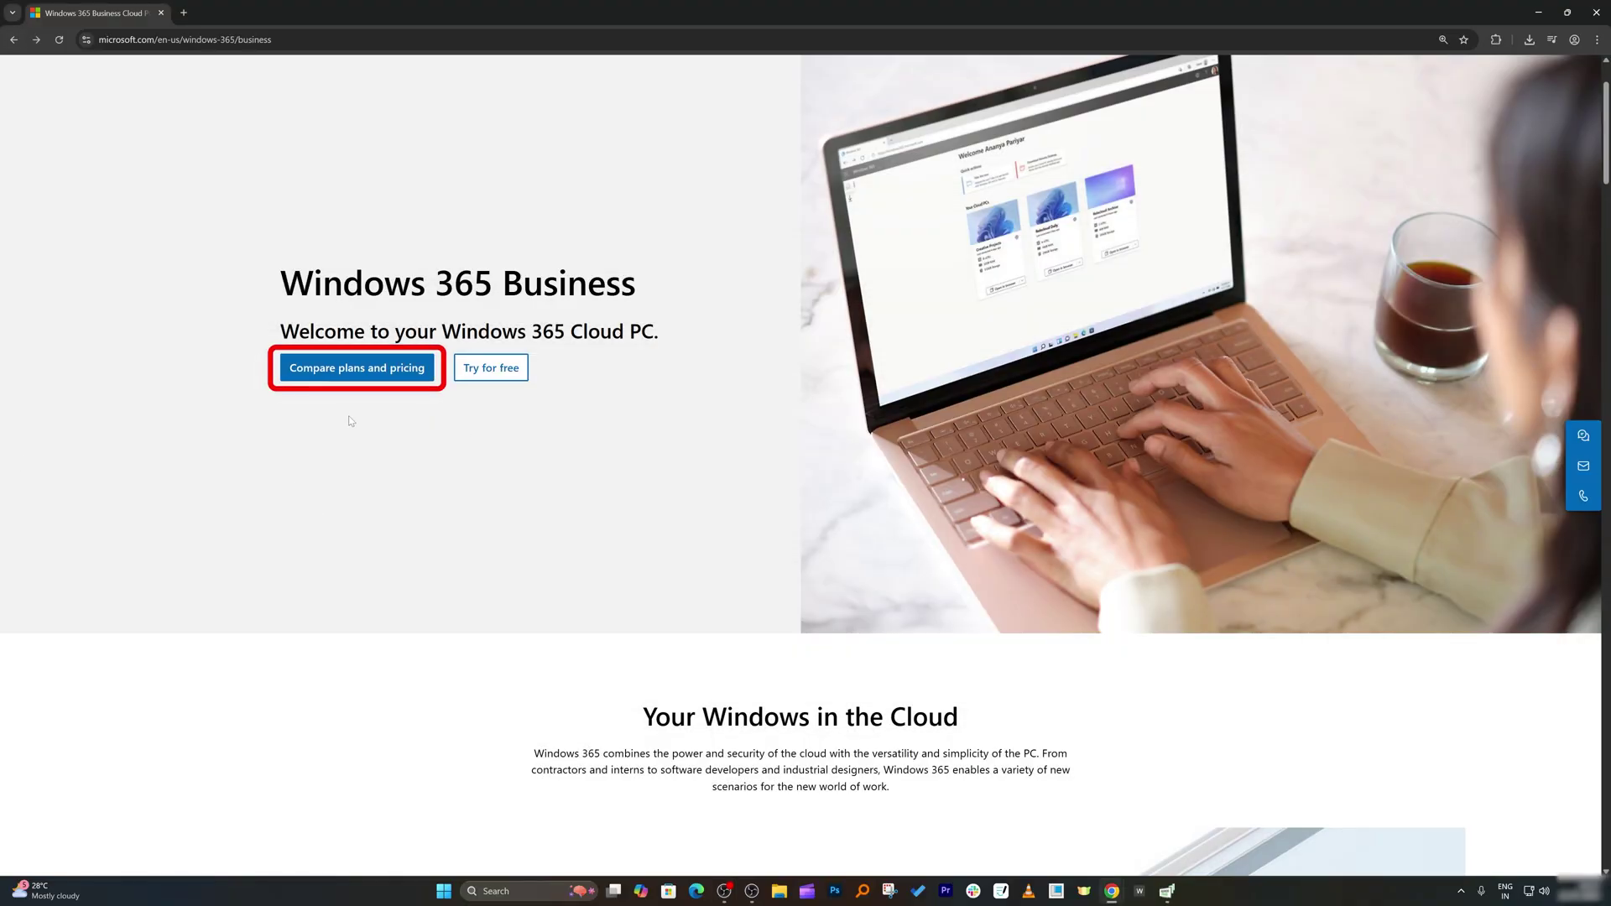
Step: Open the plans comparison and highlight Basic's hardware specs, Standard's $41.00 price and 8 GB RAM
{"action": "left_click", "coordinate": [377, 375]}
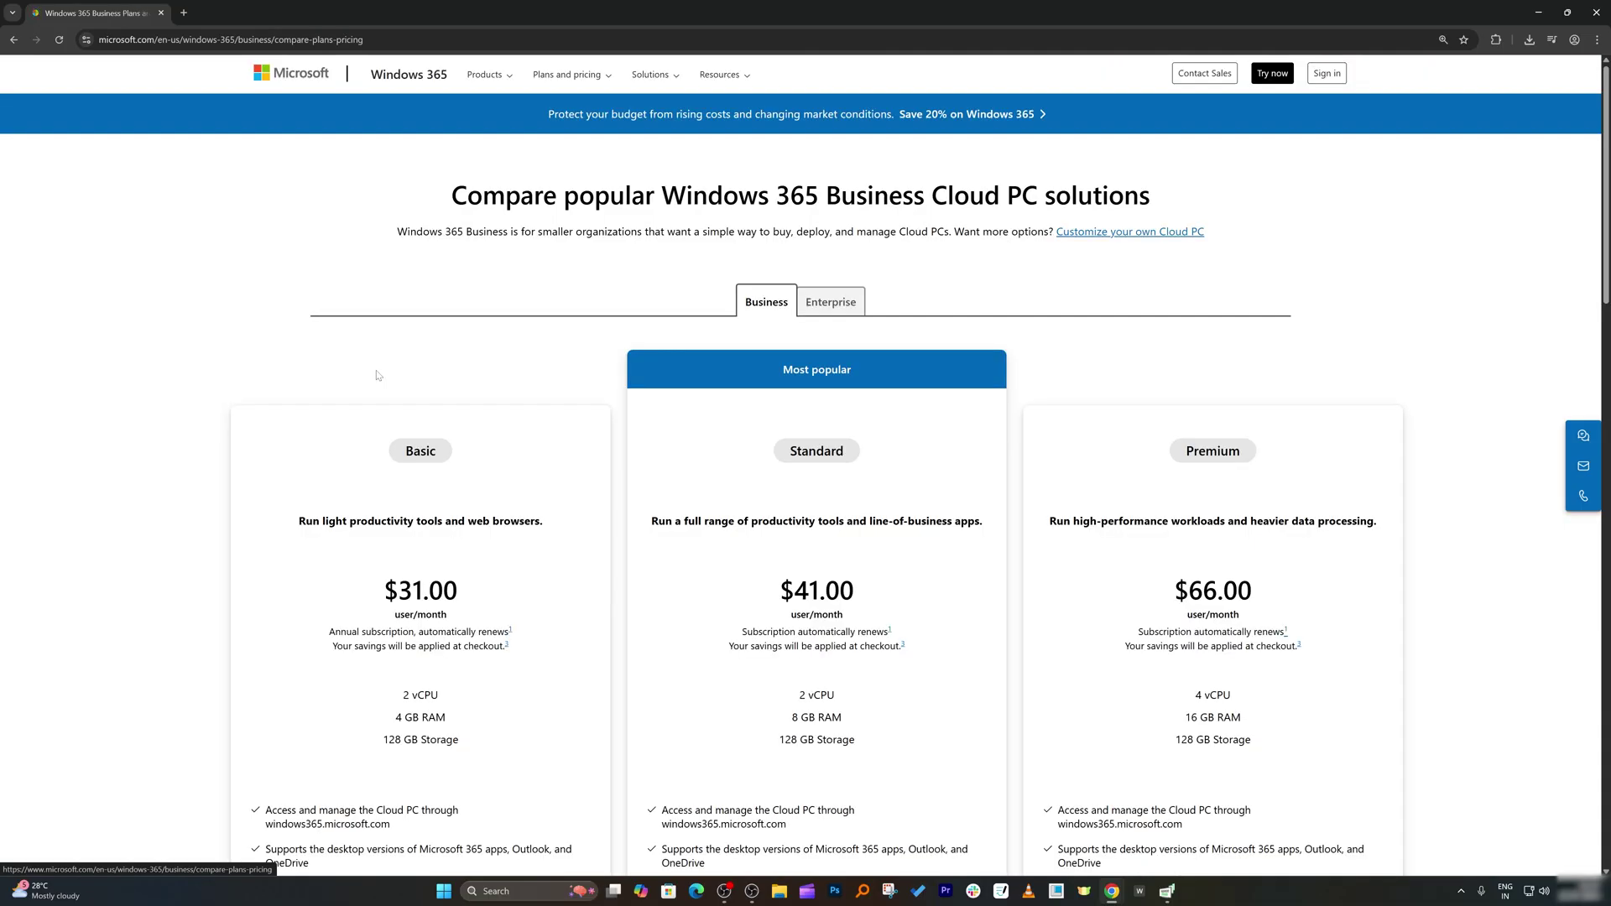
{"action": "scroll", "coordinate": [460, 349], "scroll_direction": "down", "scroll_amount": 3}
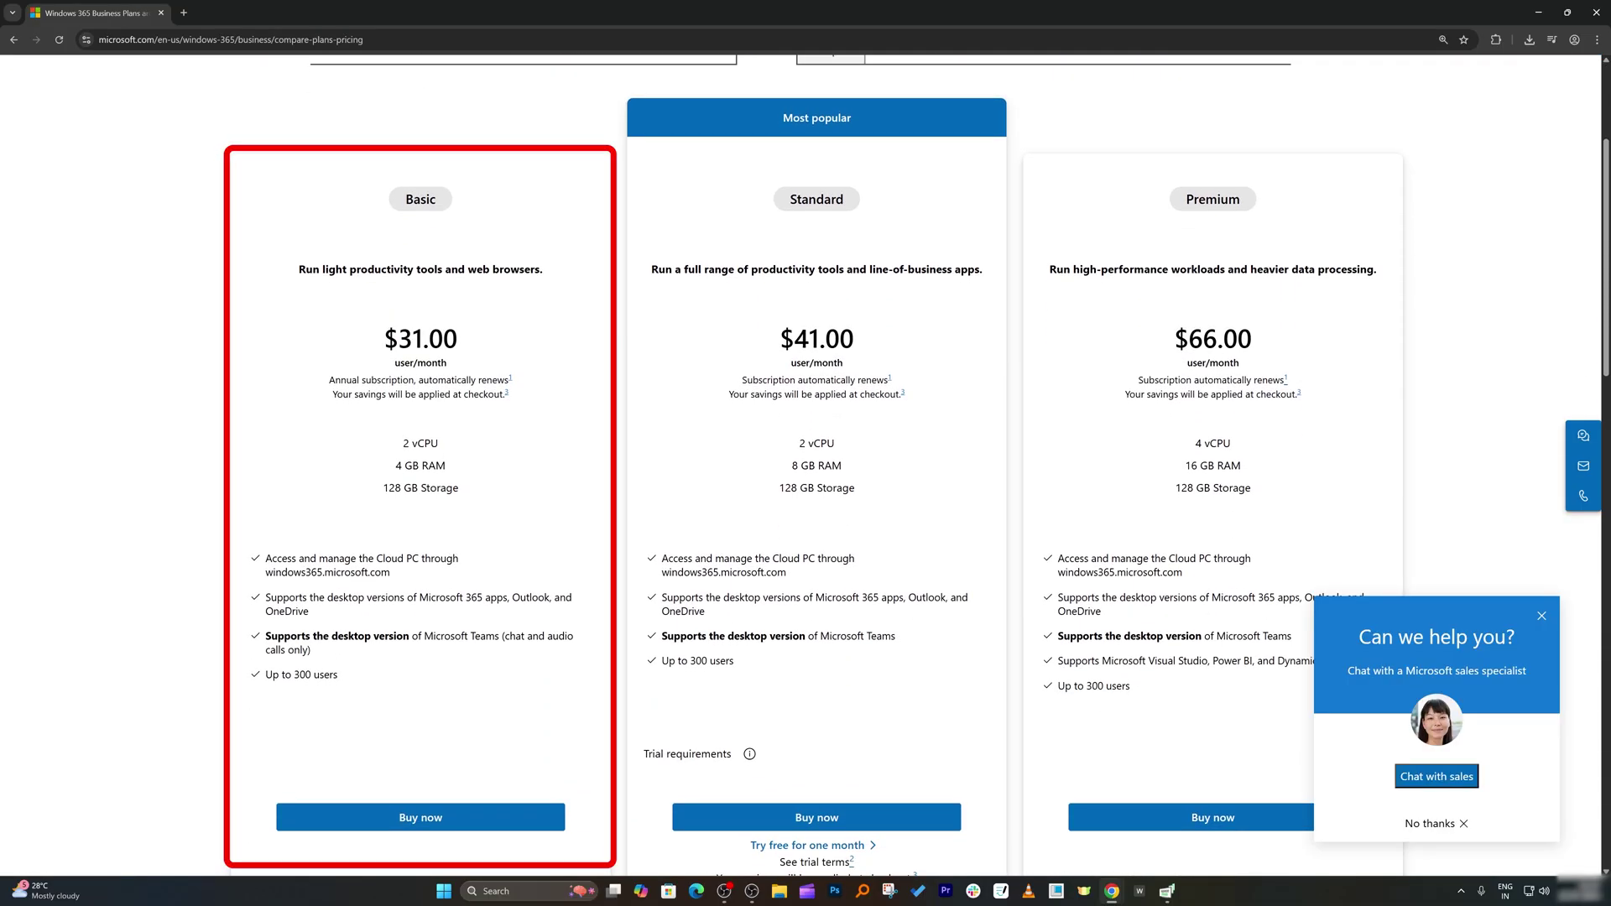
{"action": "left_click_drag", "start_coordinate": [401, 443], "coordinate": [459, 486]}
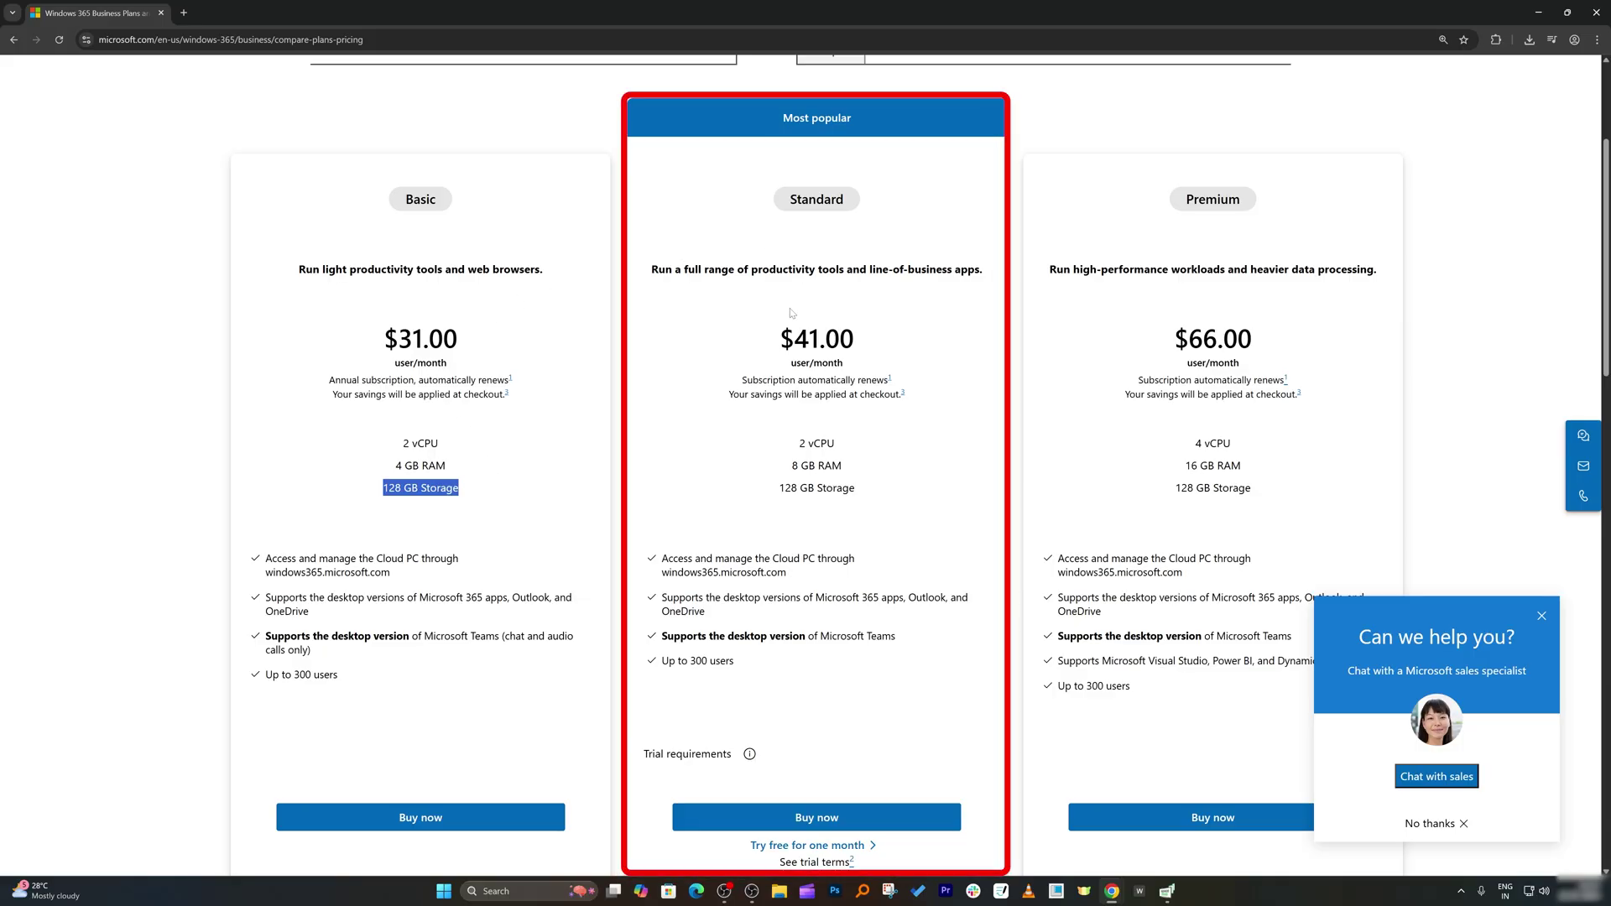
{"action": "left_click_drag", "start_coordinate": [780, 340], "coordinate": [878, 335]}
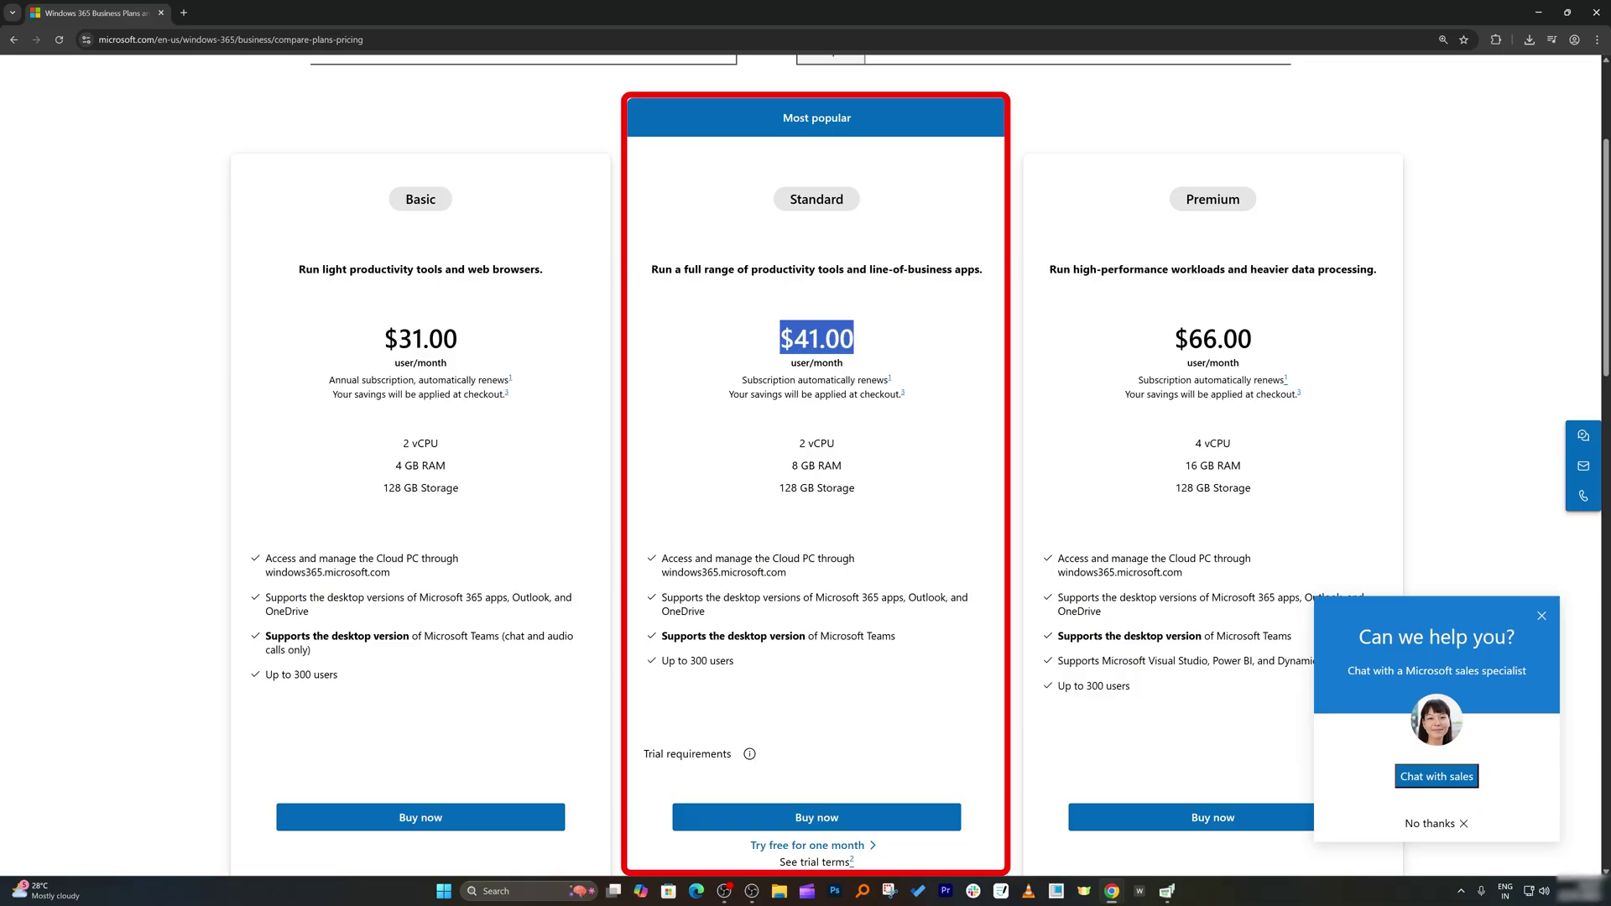
{"action": "double_click", "coordinate": [793, 467]}
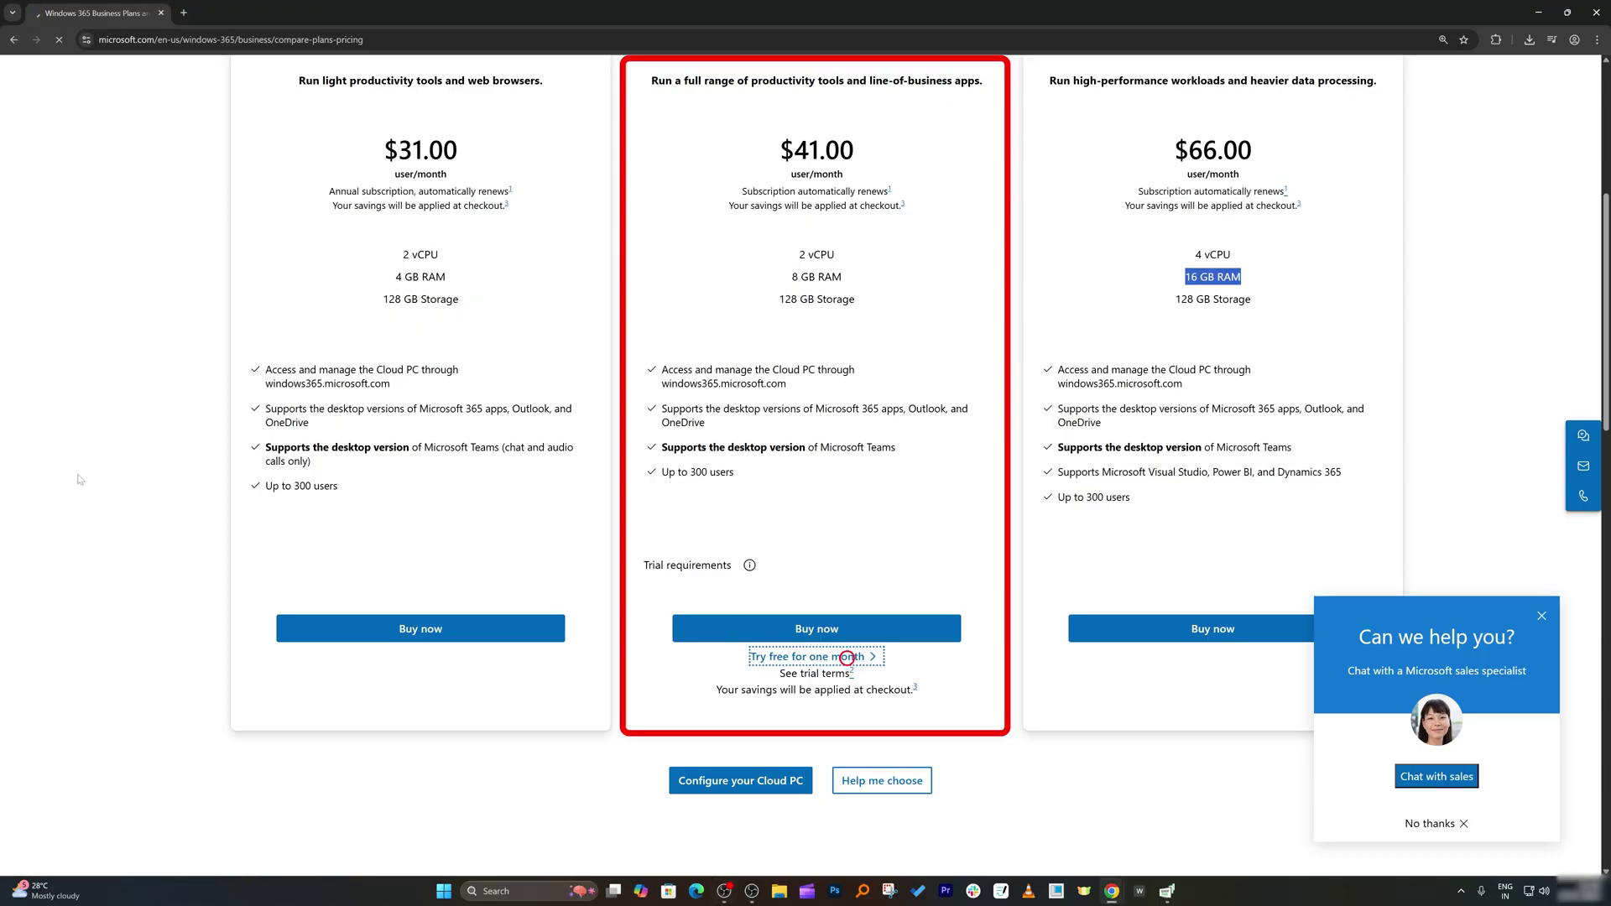
Step: Start the Standard plan's free trial, then return to the Windows 365 Business page
{"action": "left_click", "coordinate": [840, 657]}
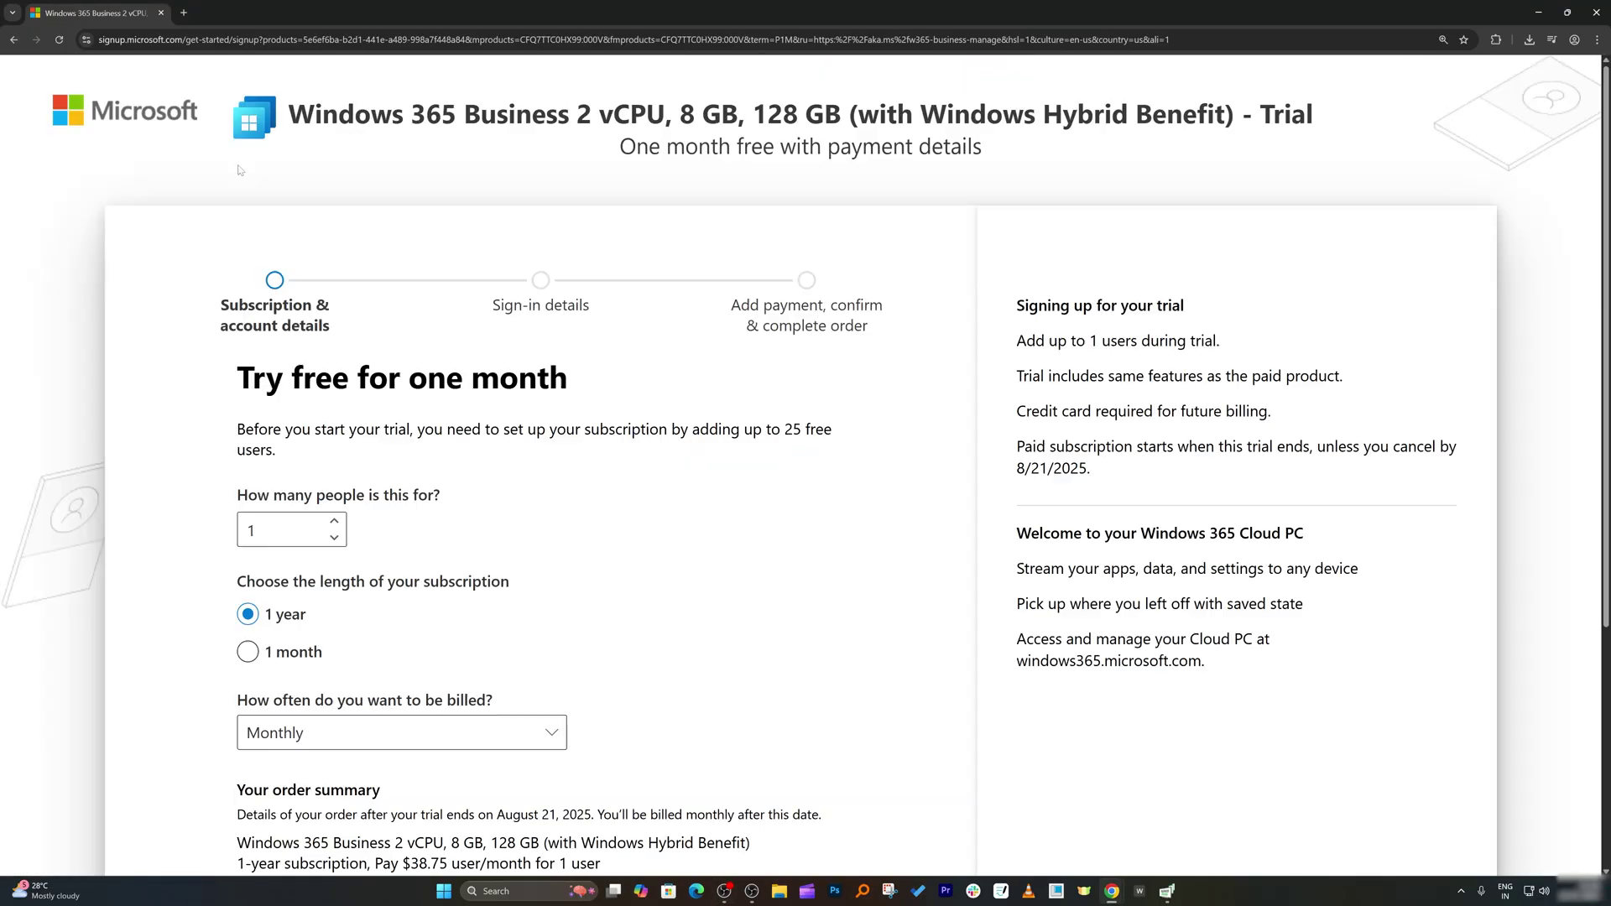
{"action": "left_click", "coordinate": [14, 40]}
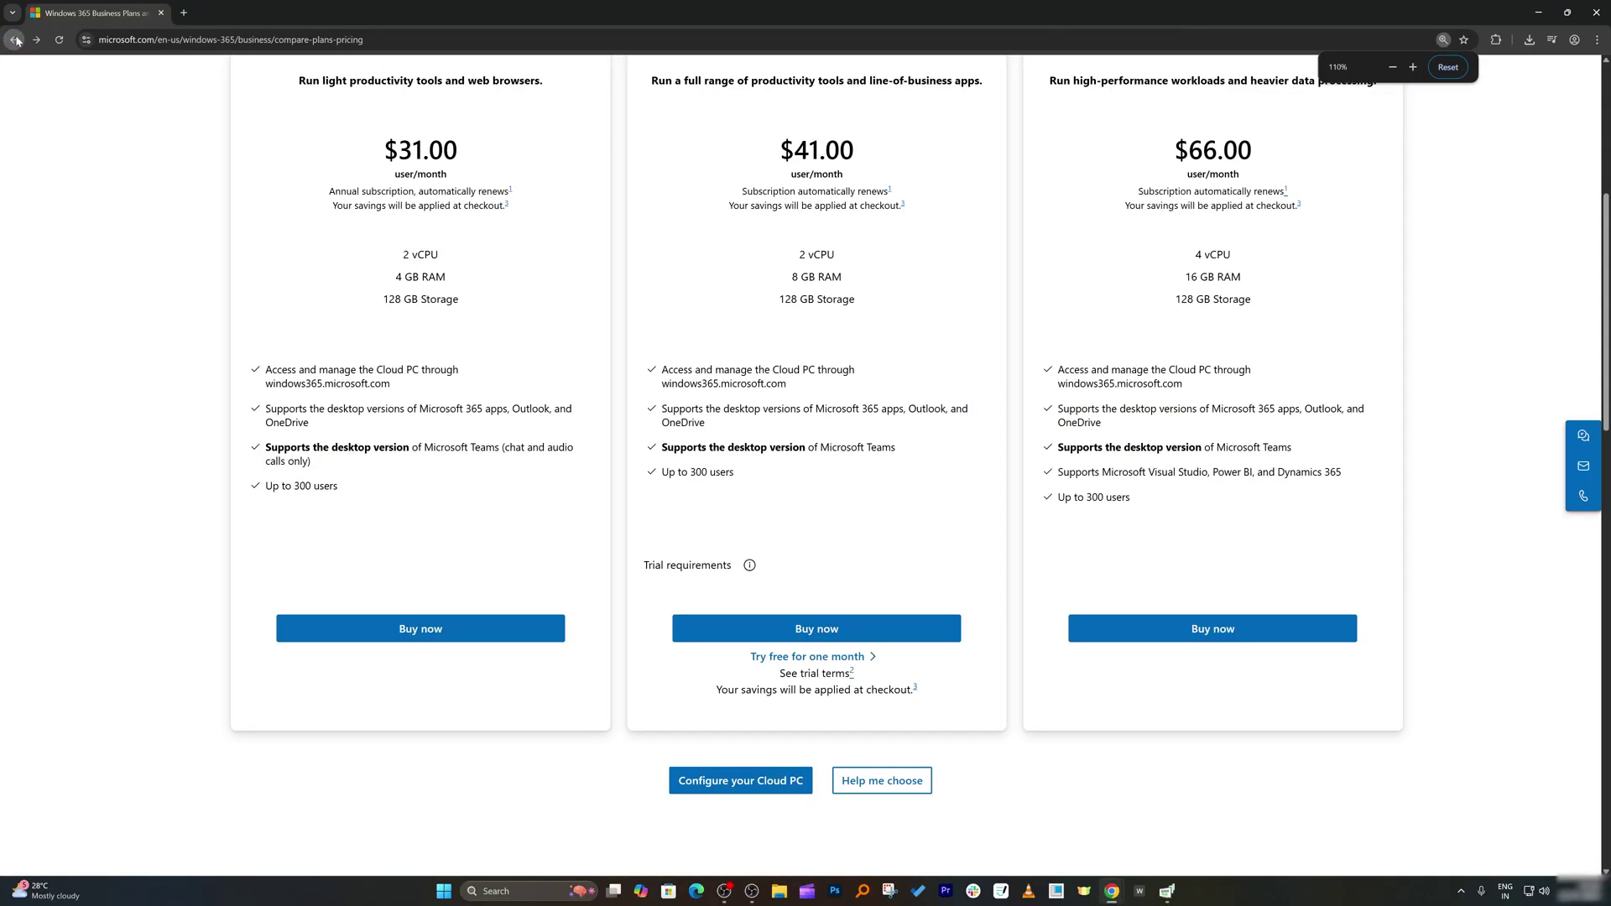
{"action": "left_click", "coordinate": [14, 39]}
Step: Switch the site's language to English (India) from the footer's region selector
{"action": "scroll", "coordinate": [420, 520], "scroll_direction": "down", "scroll_amount": 15}
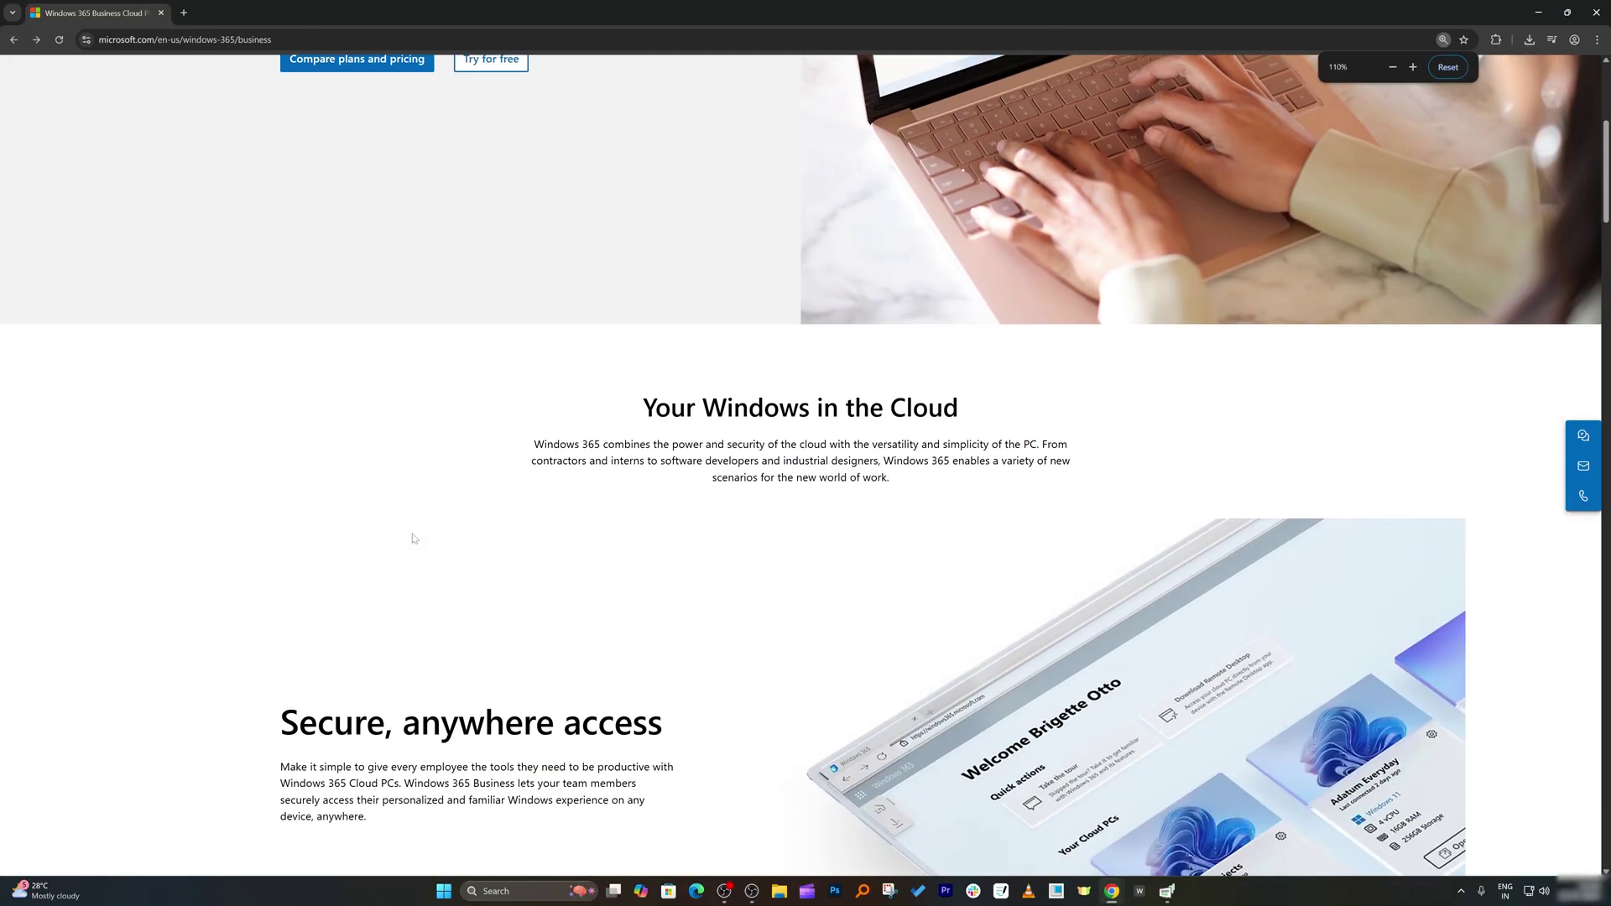
{"action": "scroll", "coordinate": [428, 474], "scroll_direction": "down", "scroll_amount": 20}
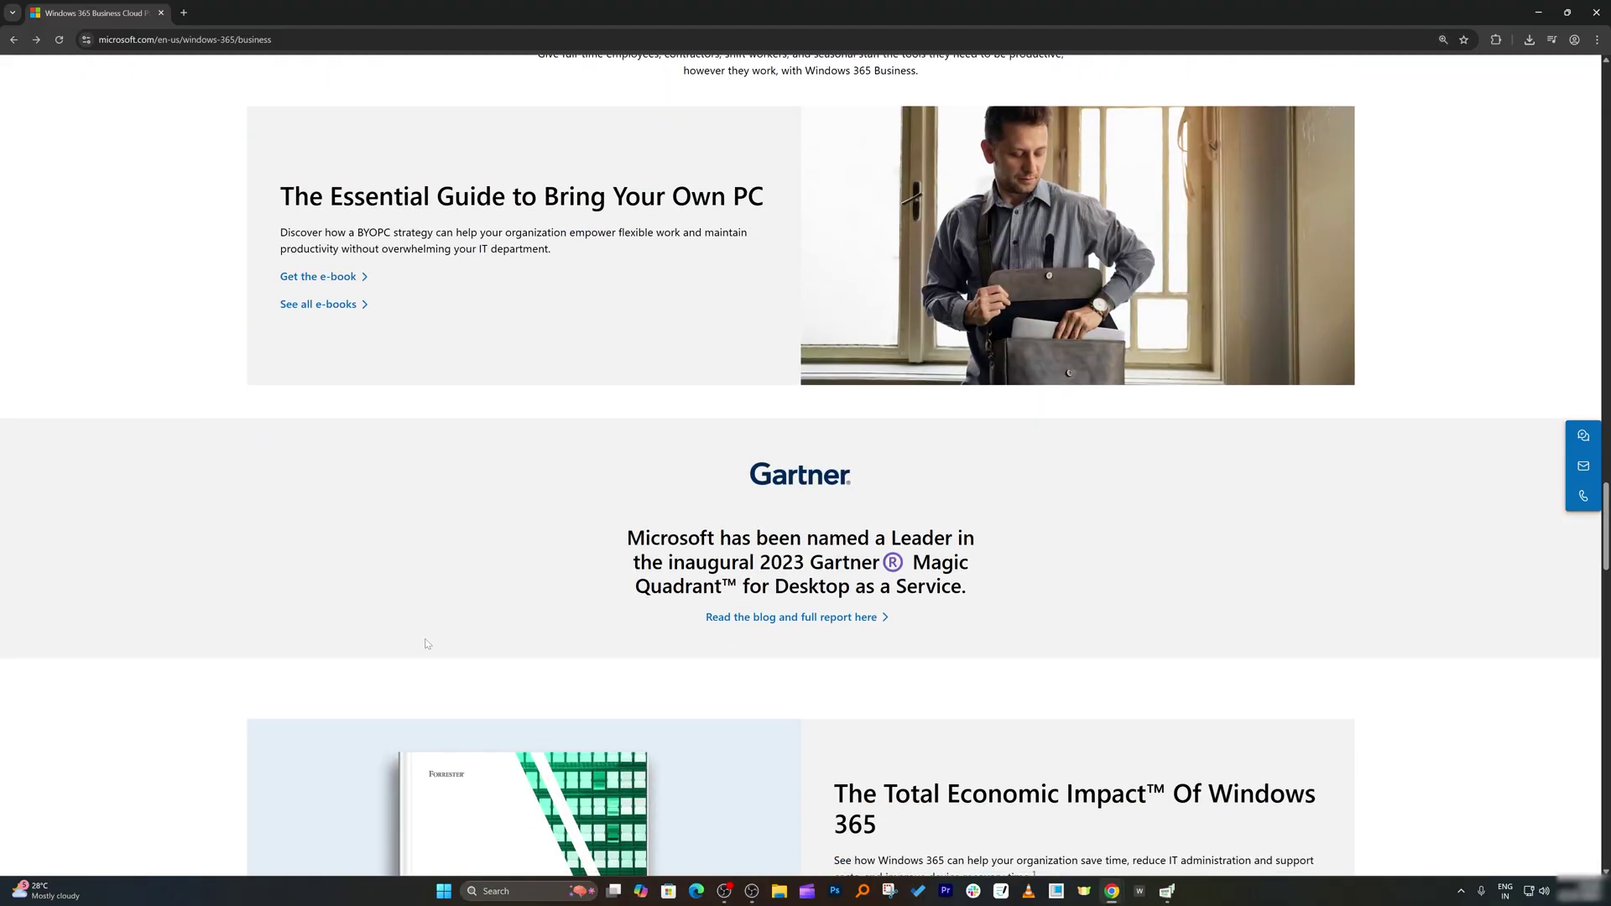
{"action": "scroll", "coordinate": [361, 708], "scroll_direction": "down", "scroll_amount": 10}
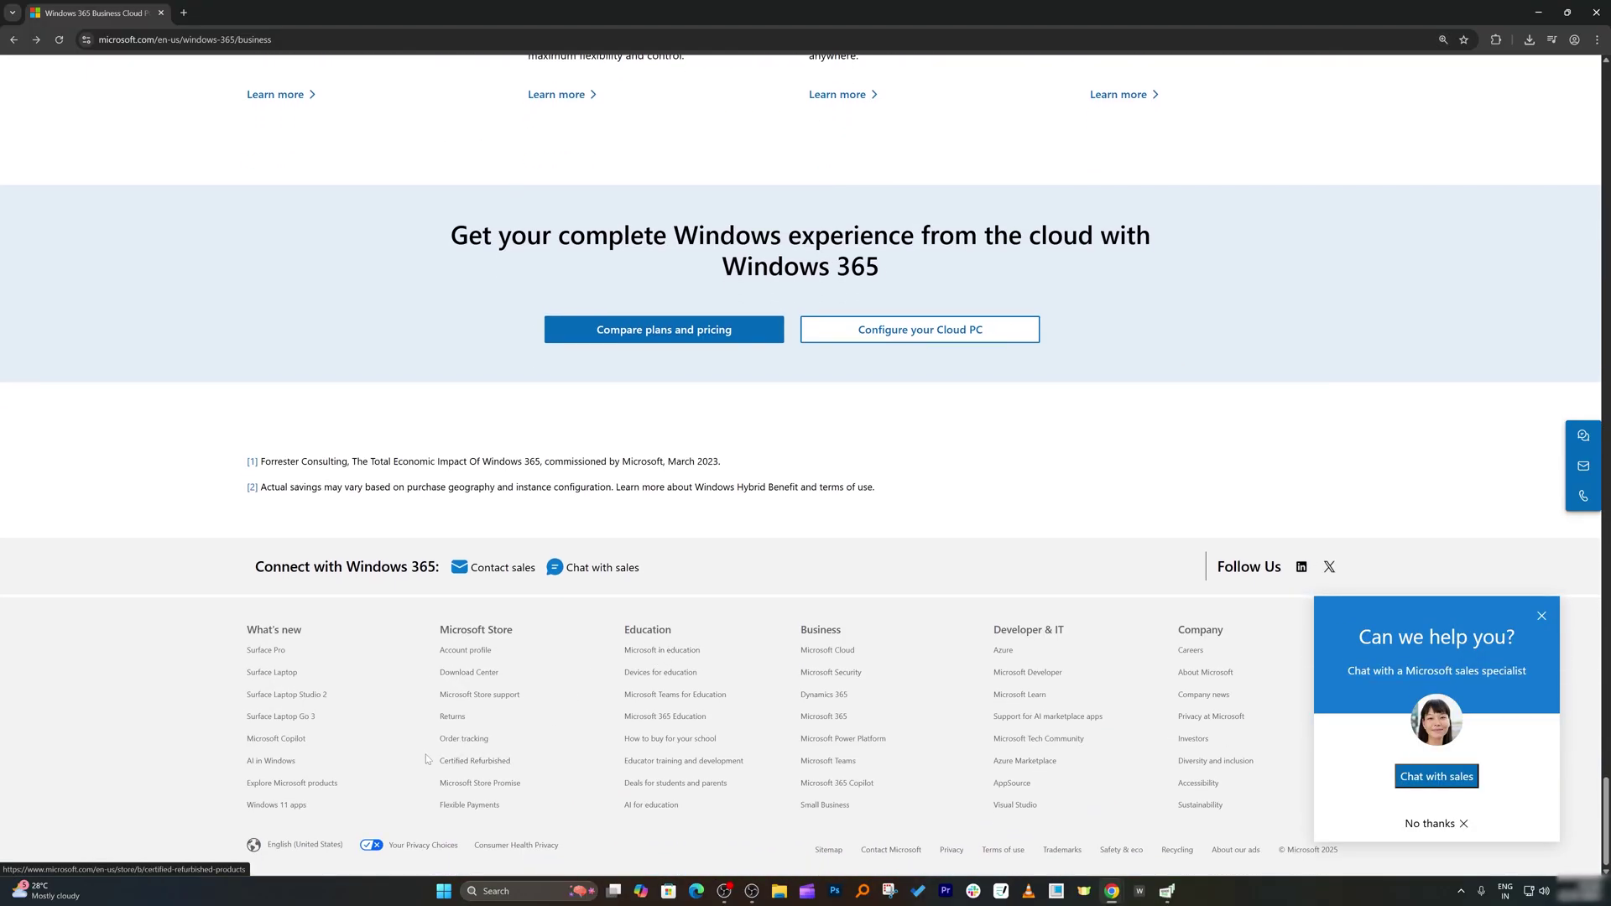
{"action": "left_click", "coordinate": [305, 845]}
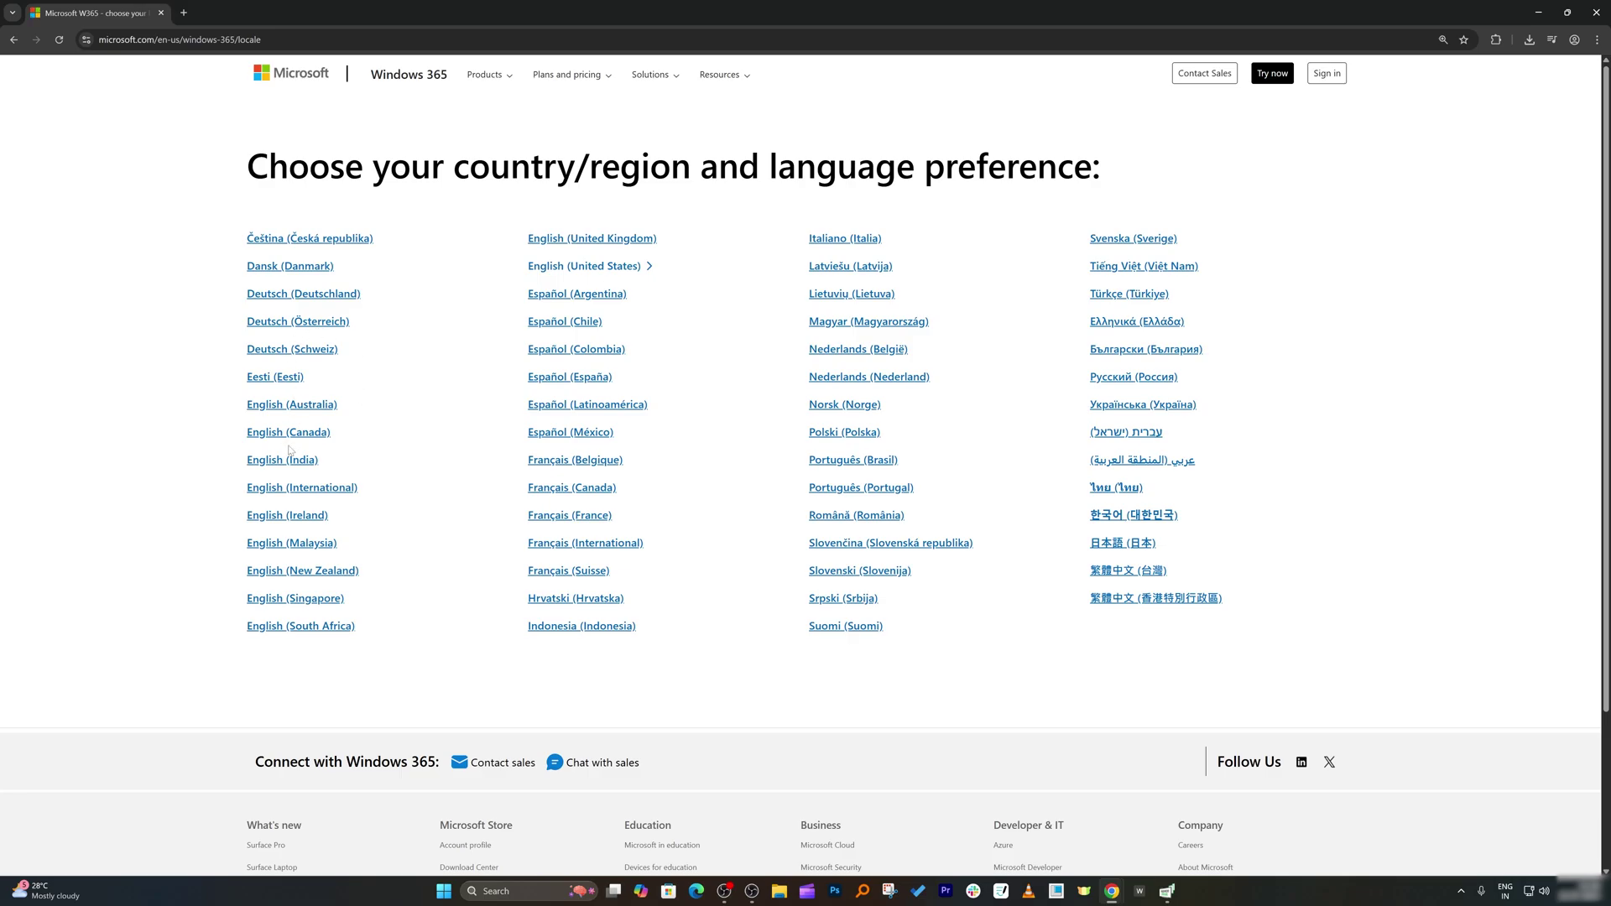
{"action": "left_click", "coordinate": [304, 465]}
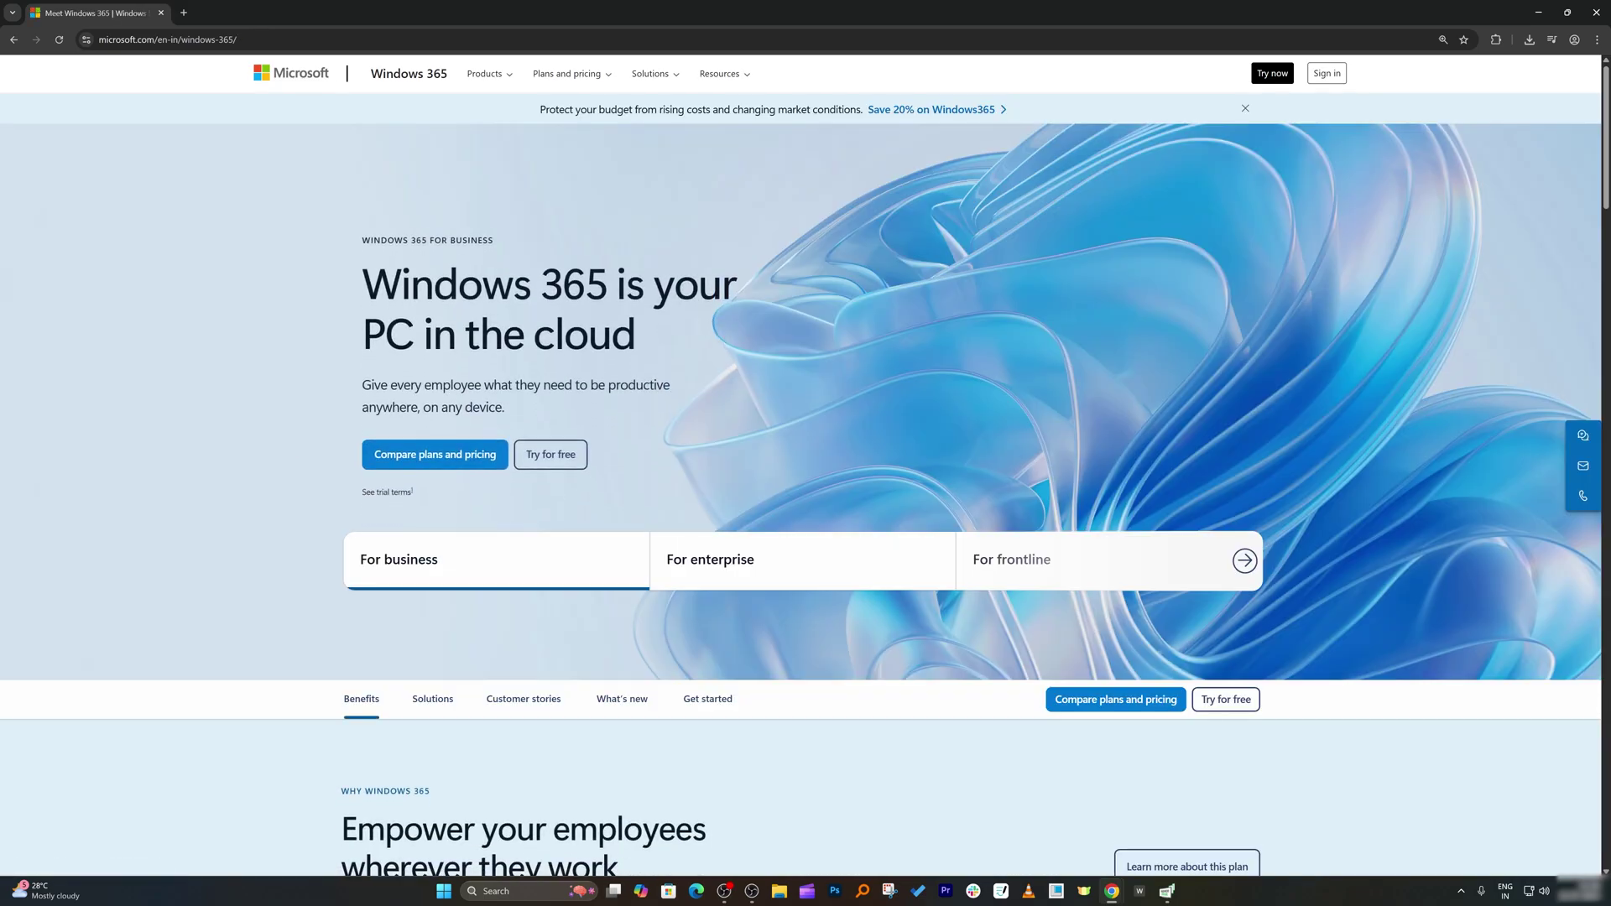
Step: Start the one-month free trial and open the Windows Hybrid Benefit signup in a new tab
{"action": "left_click", "coordinate": [560, 457]}
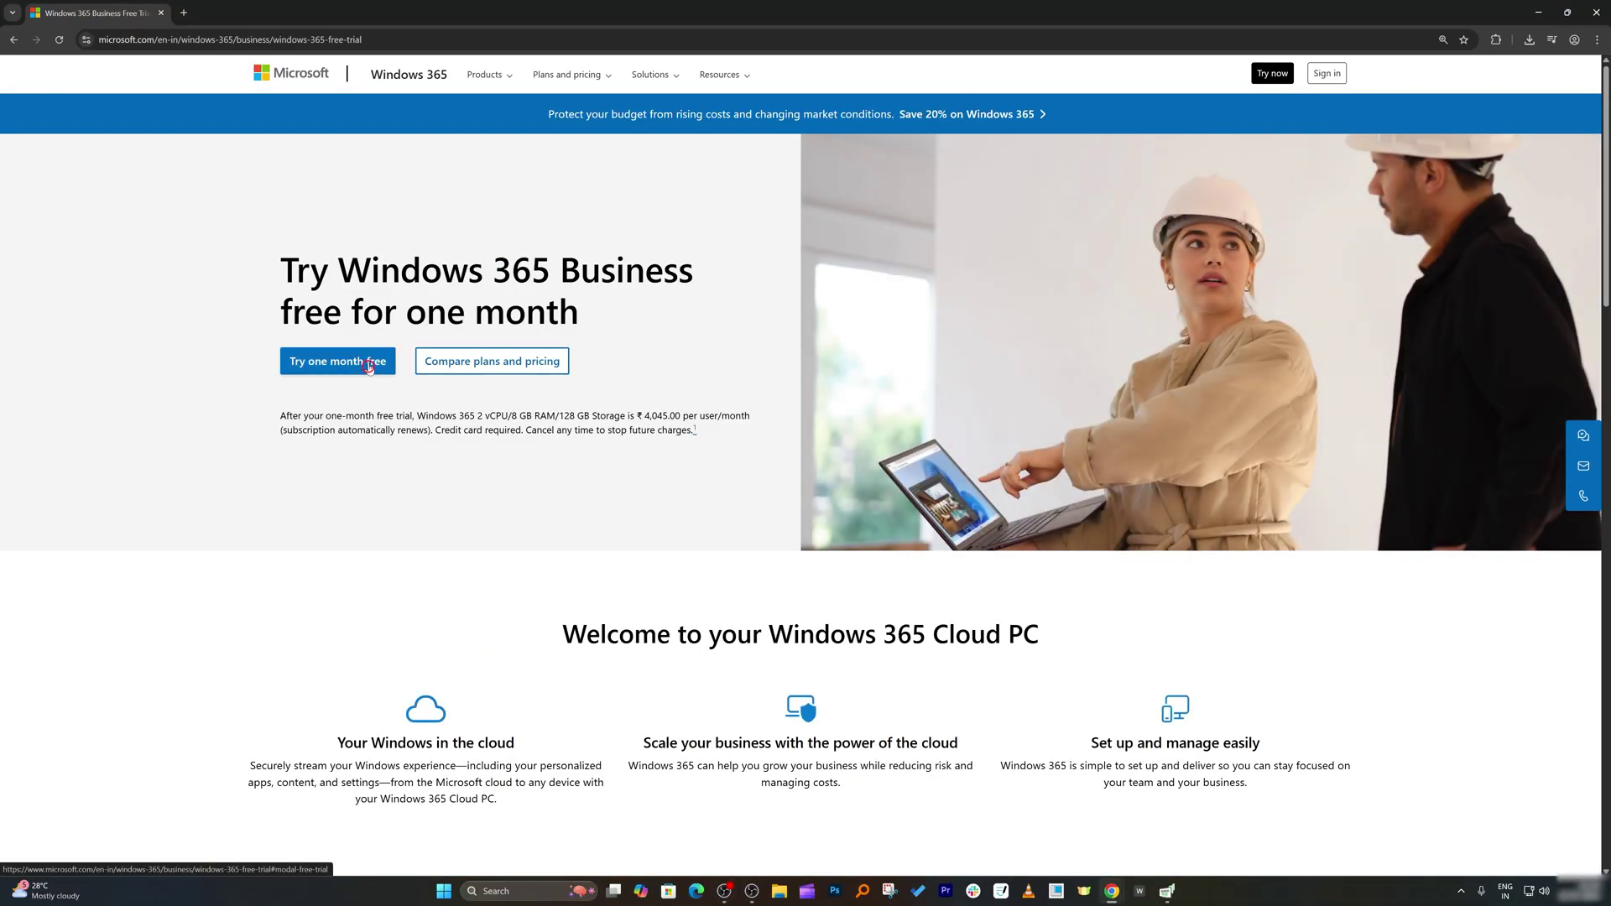
{"action": "left_click", "coordinate": [367, 365]}
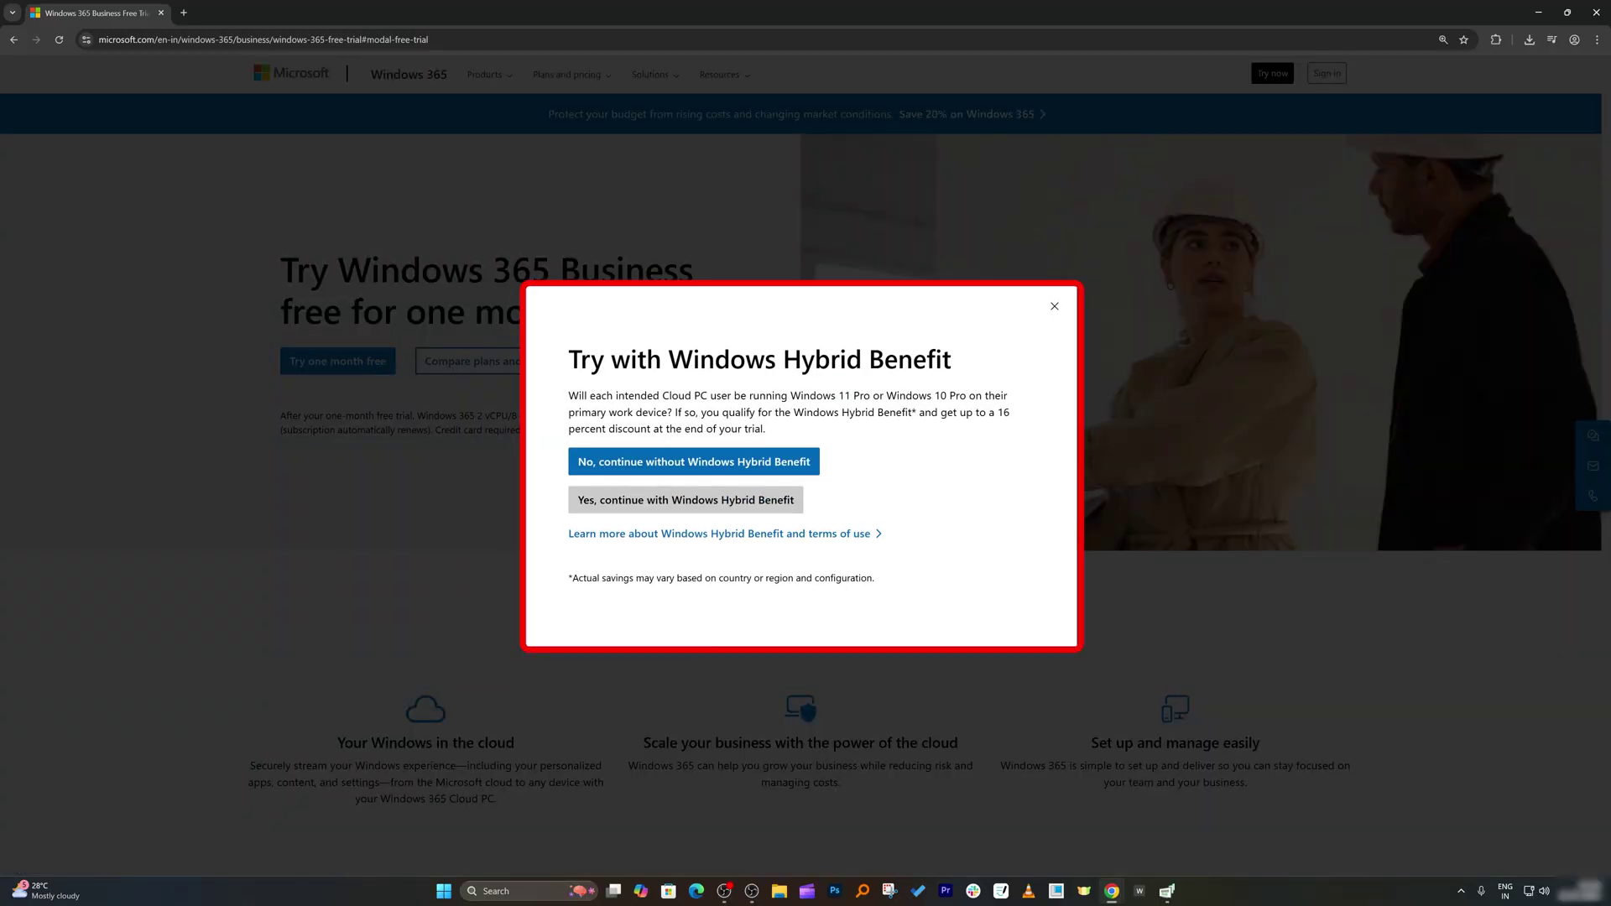
{"action": "mouse_move", "coordinate": [951, 412]}
{"action": "left_mouse_down"}
{"action": "mouse_move", "coordinate": [766, 429]}
{"action": "mouse_move", "coordinate": [886, 395]}
{"action": "mouse_move", "coordinate": [805, 395]}
{"action": "mouse_move", "coordinate": [965, 392]}
{"action": "left_mouse_up"}
{"action": "left_click", "coordinate": [878, 431]}
{"action": "left_click_drag", "start_coordinate": [789, 395], "coordinate": [949, 395]}
{"action": "left_click", "coordinate": [878, 425]}
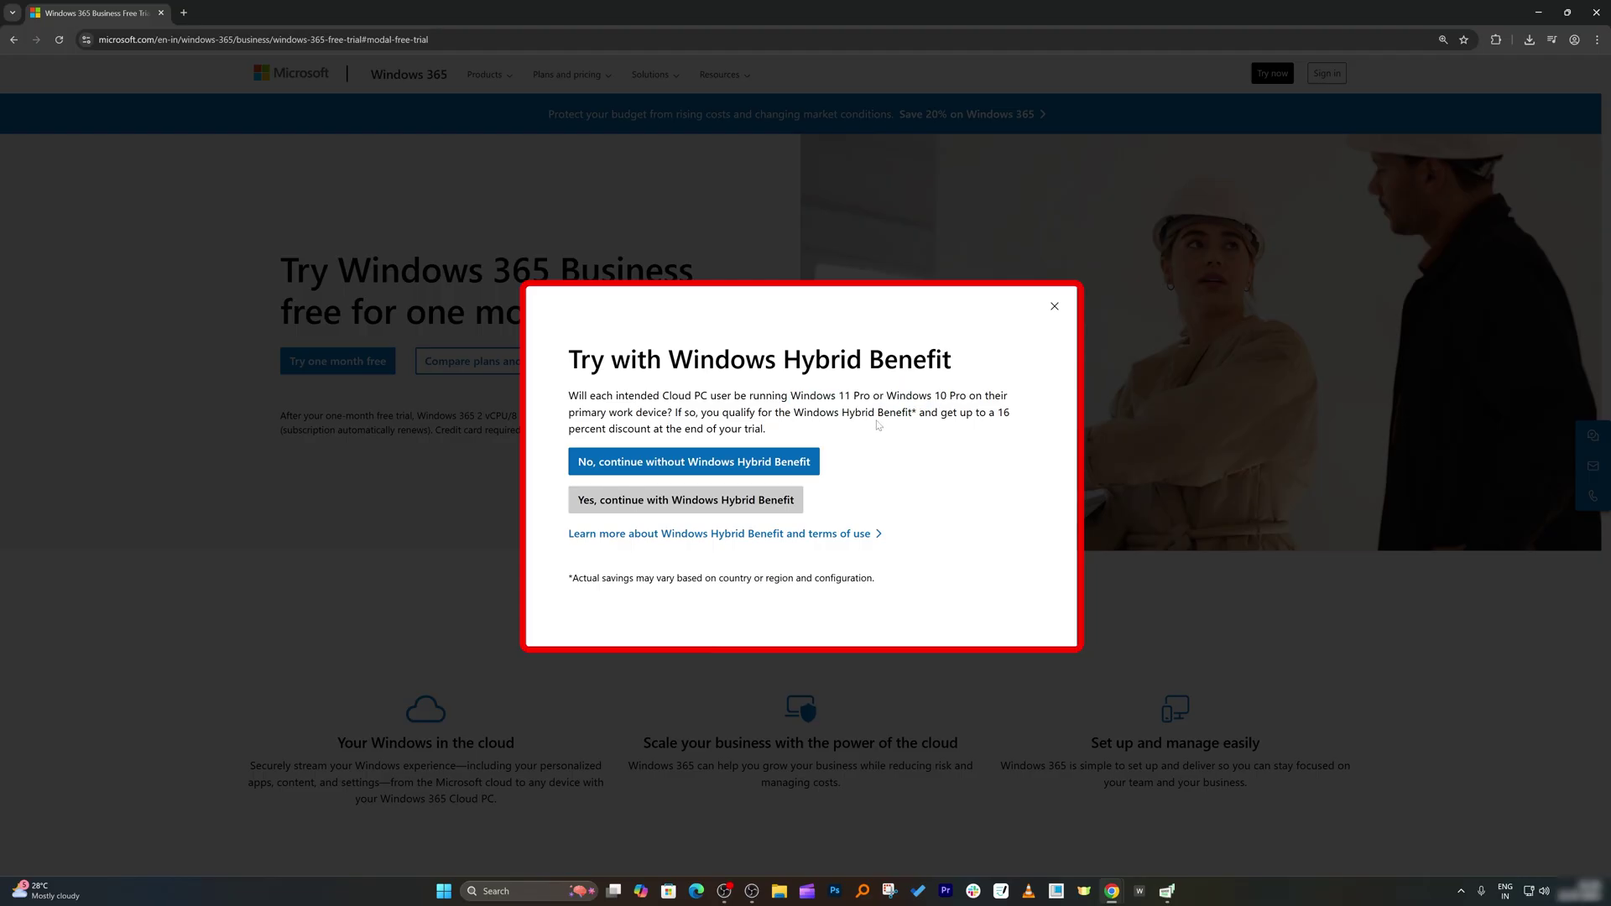
{"action": "middle_click", "coordinate": [794, 500]}
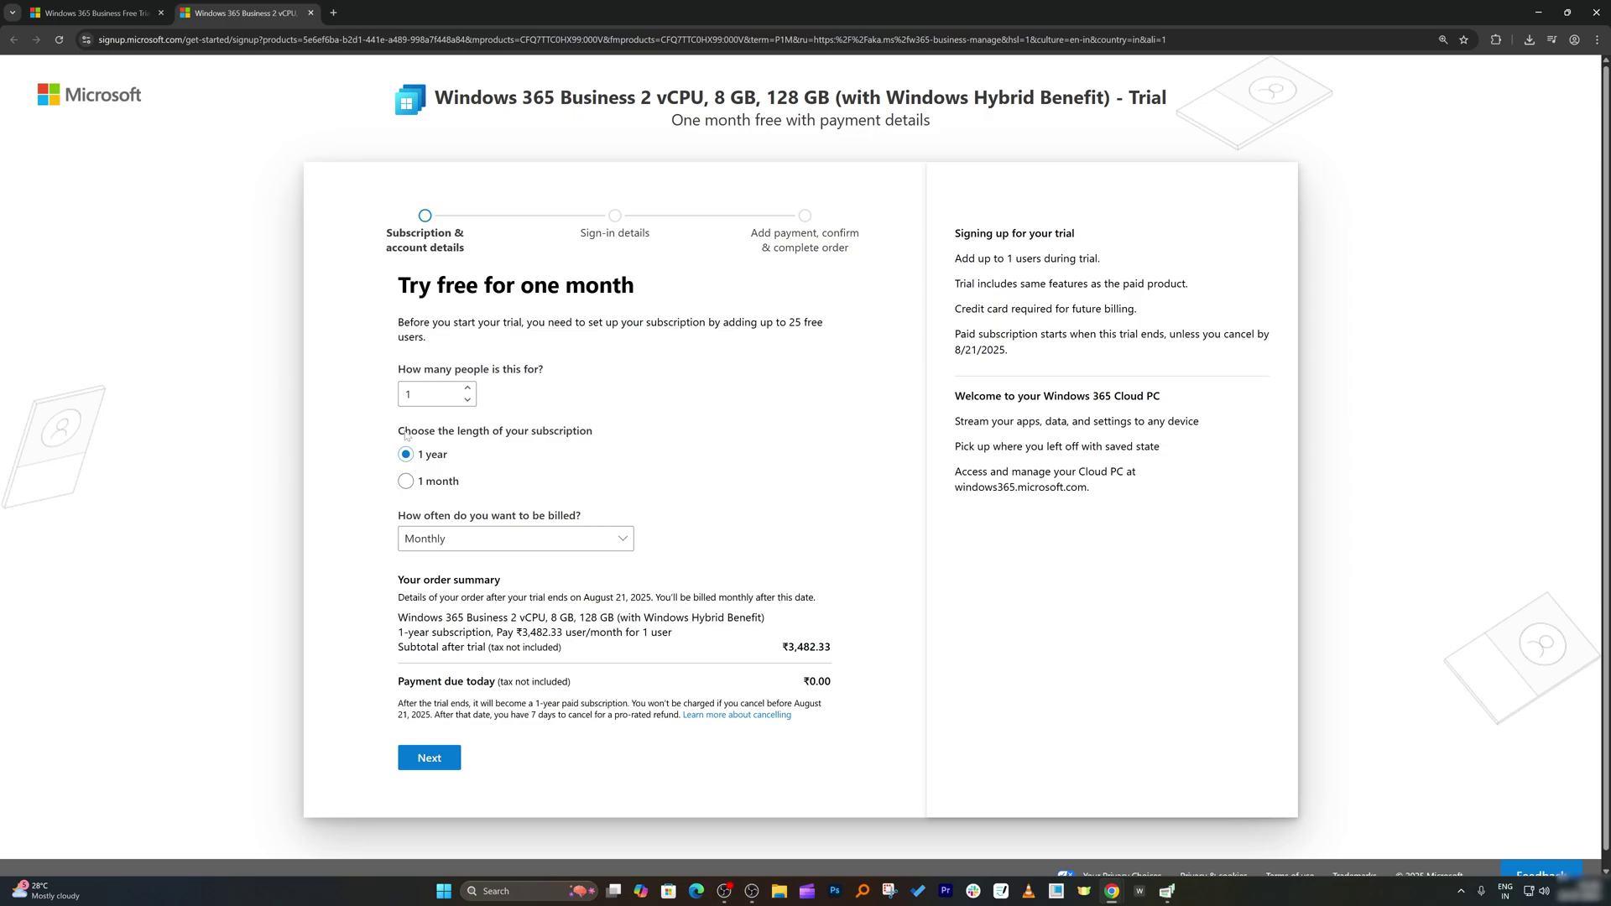
{"action": "left_click_drag", "start_coordinate": [412, 435], "coordinate": [605, 436]}
{"action": "left_click", "coordinate": [445, 481]}
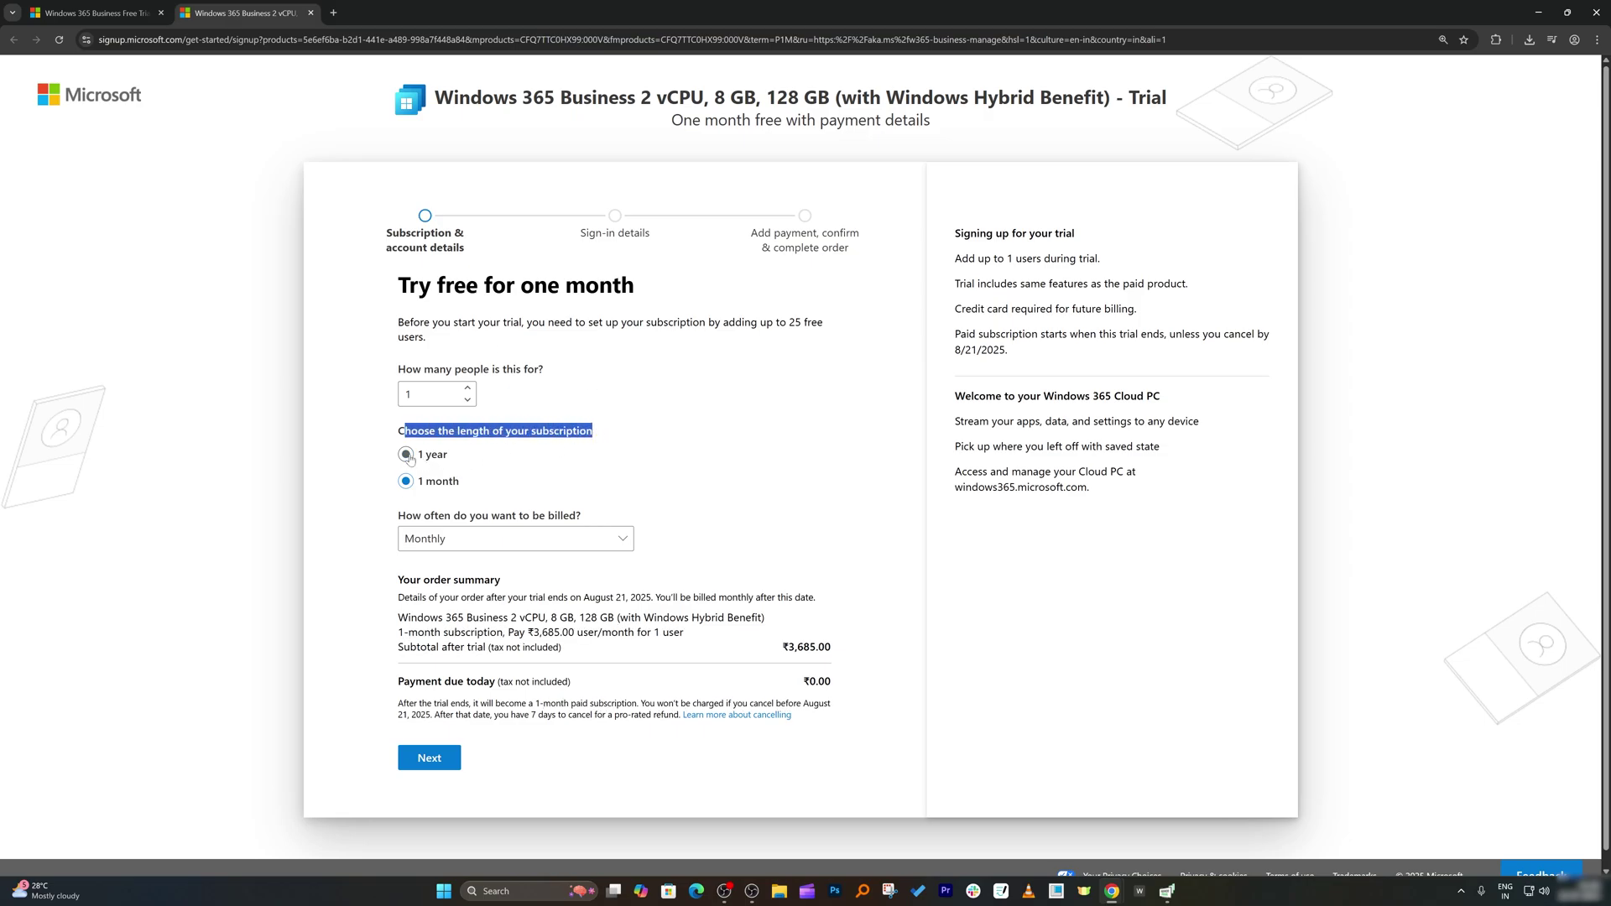
{"action": "left_click", "coordinate": [407, 455]}
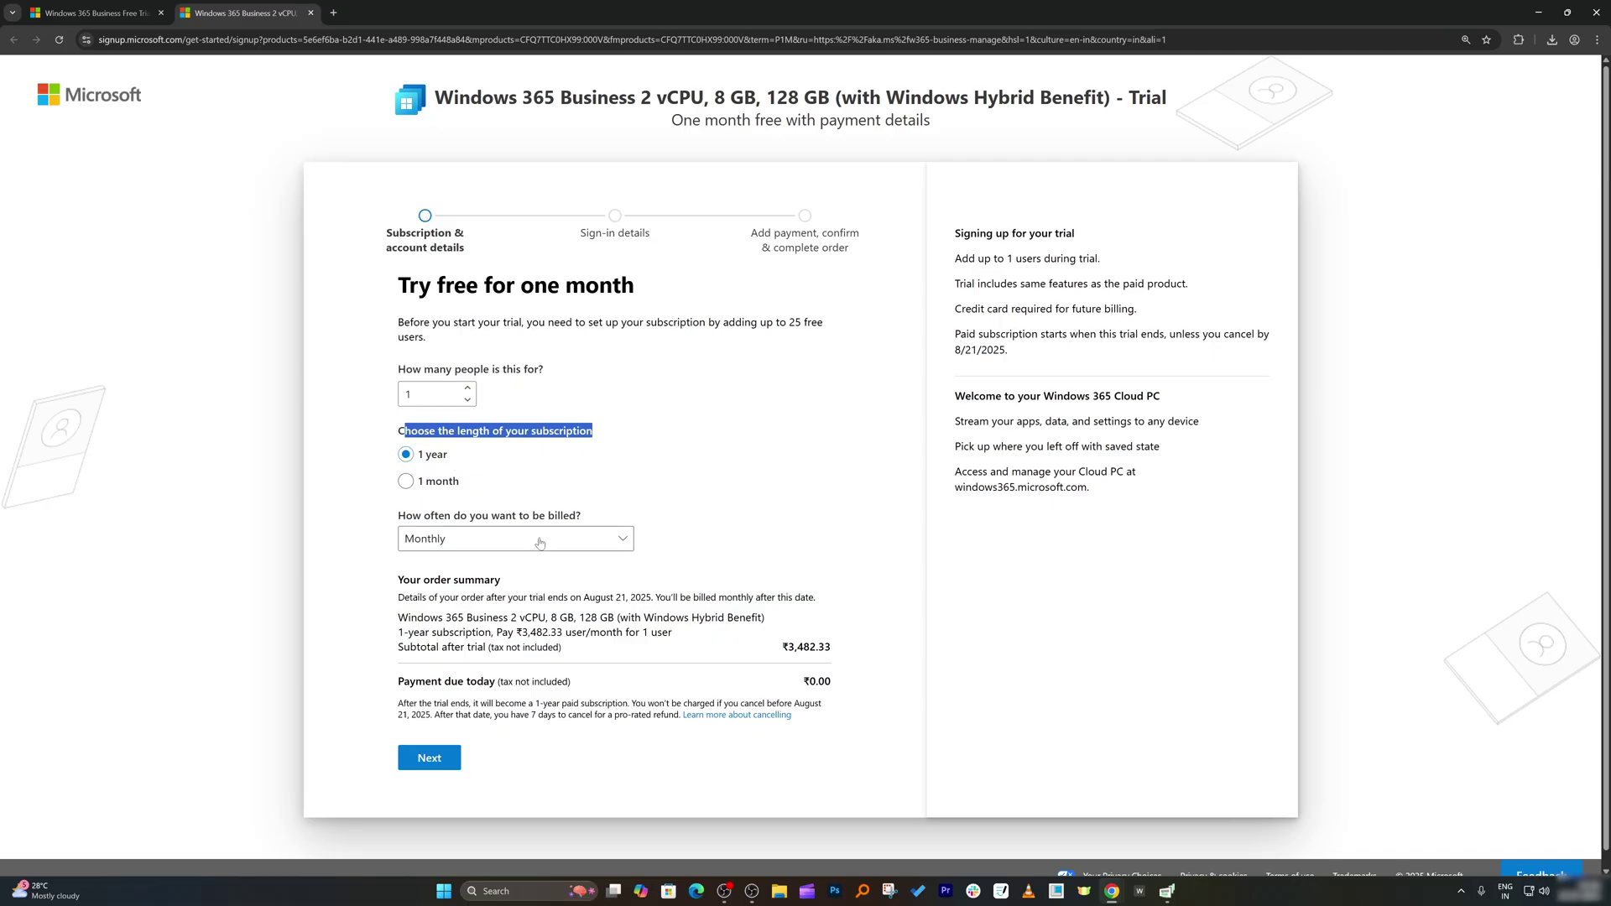
{"action": "left_click", "coordinate": [621, 540]}
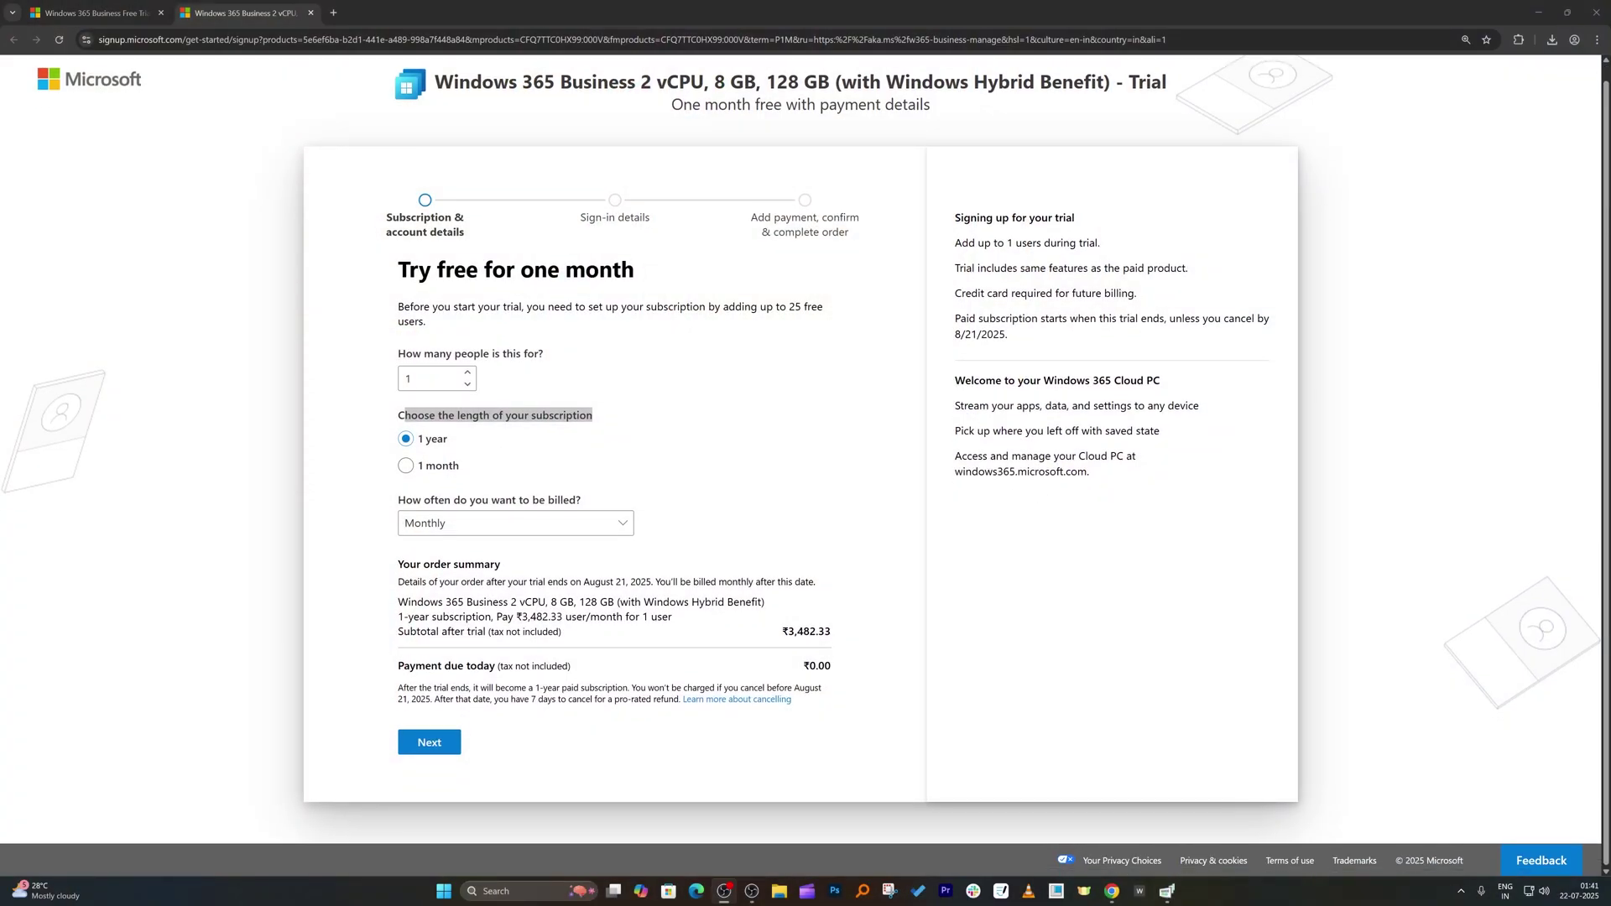
Step: Zoom the order page in twice to read the trial terms
{"action": "key", "text": "ctrl+plus"}
{"action": "key", "text": "ctrl+plus"}
{"action": "key", "text": "ctrl+plus"}
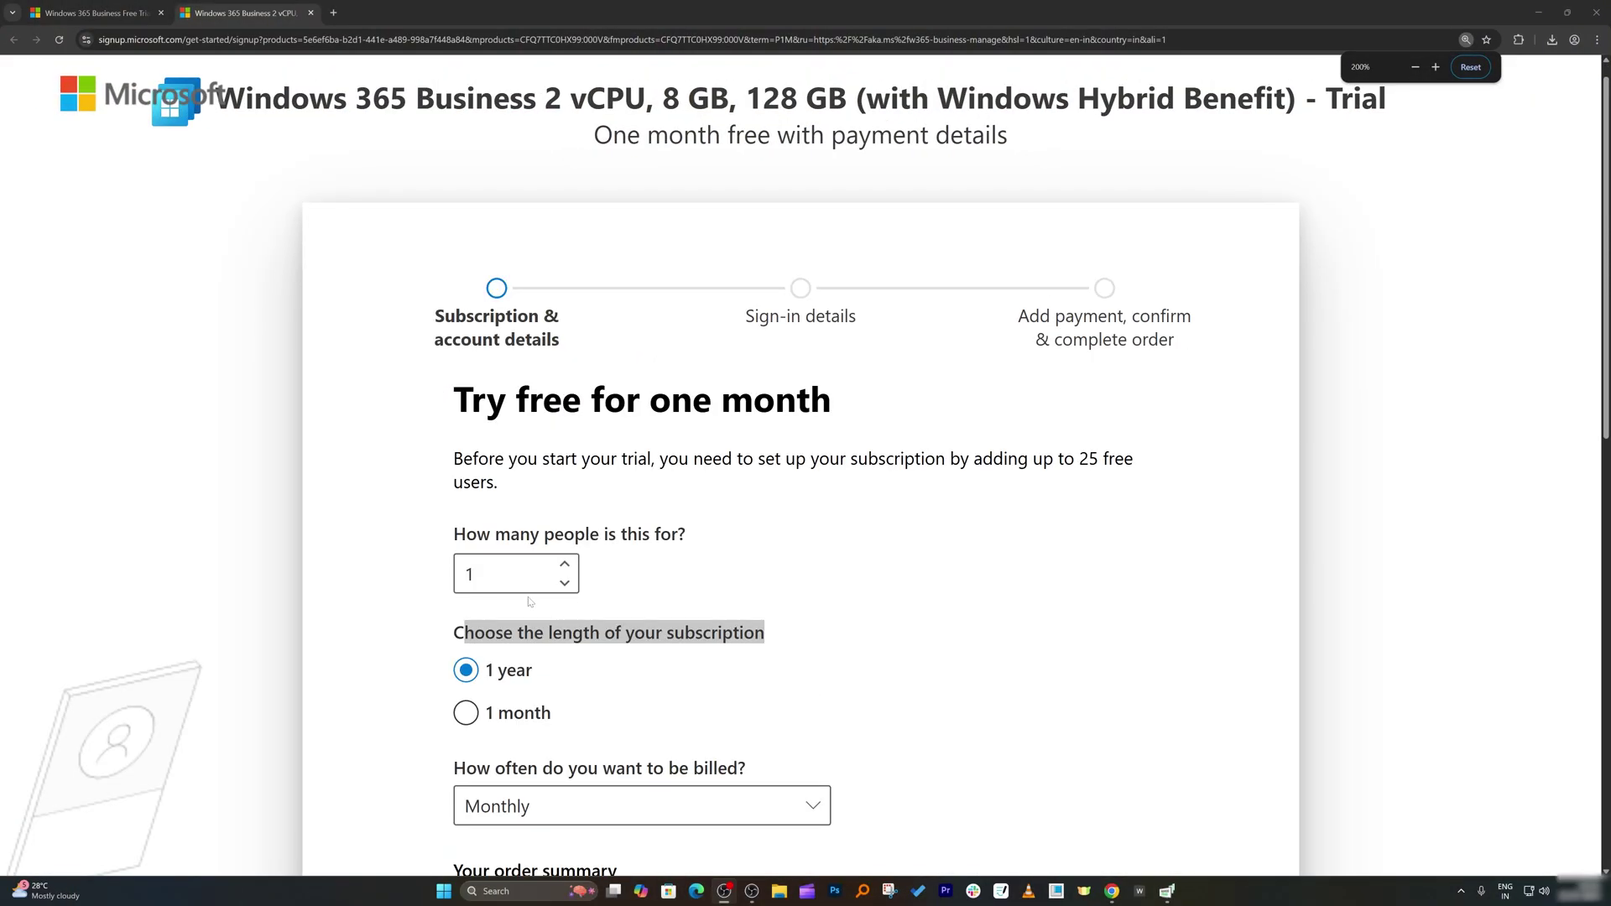
{"action": "scroll", "coordinate": [806, 466], "scroll_direction": "down", "scroll_amount": 8}
{"action": "scroll", "coordinate": [806, 466], "scroll_direction": "down", "scroll_amount": 2}
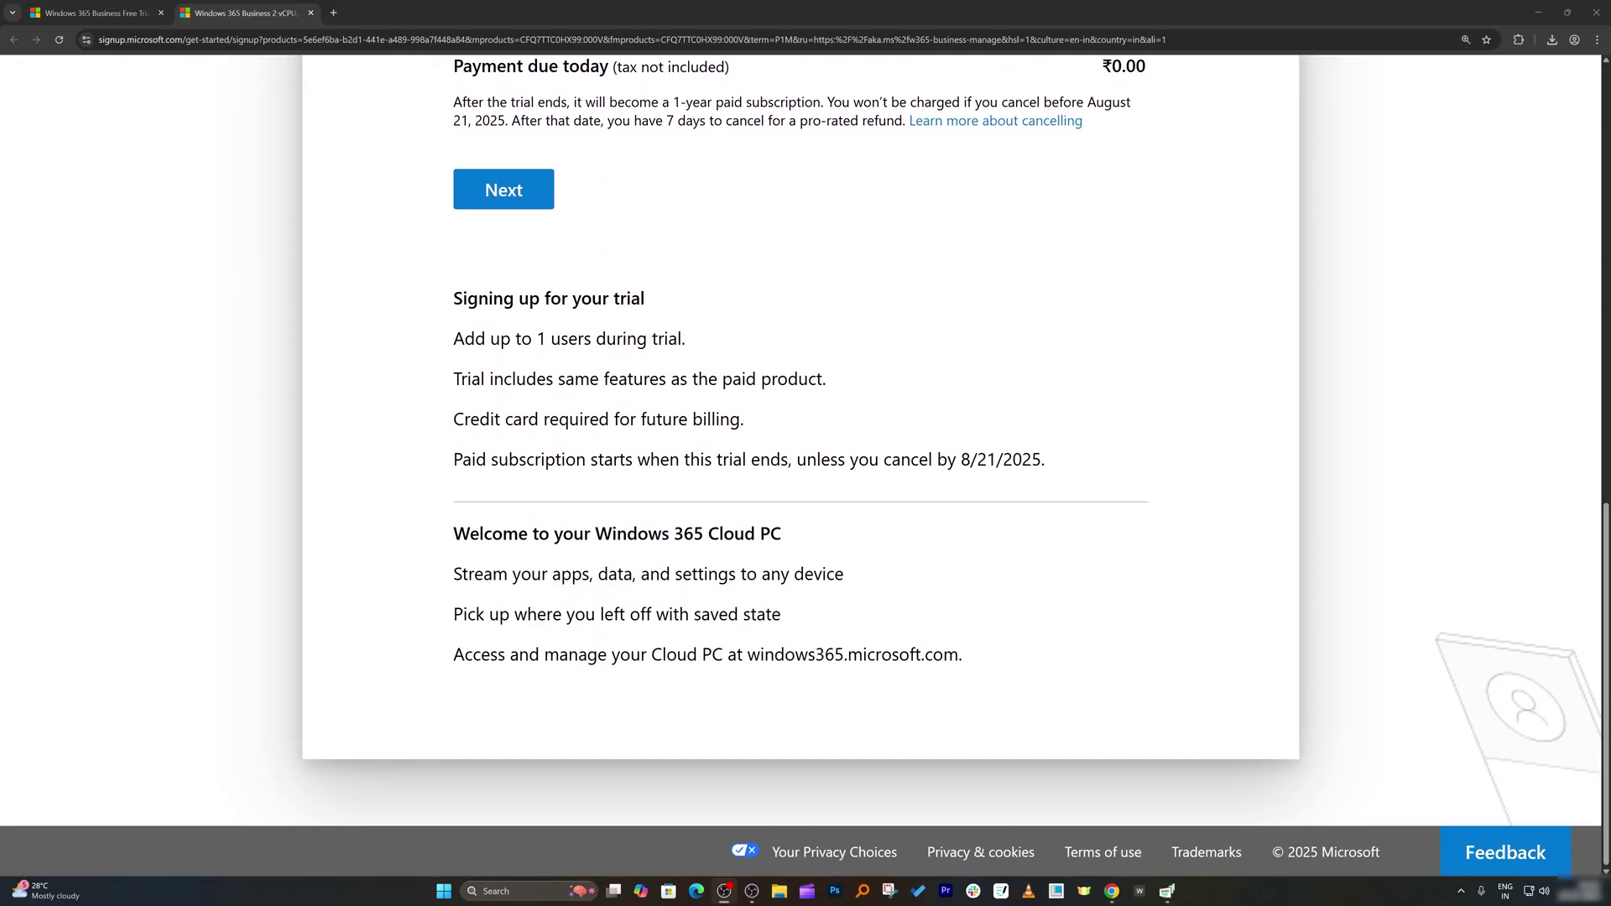
{"action": "key", "text": "ctrl+plus"}
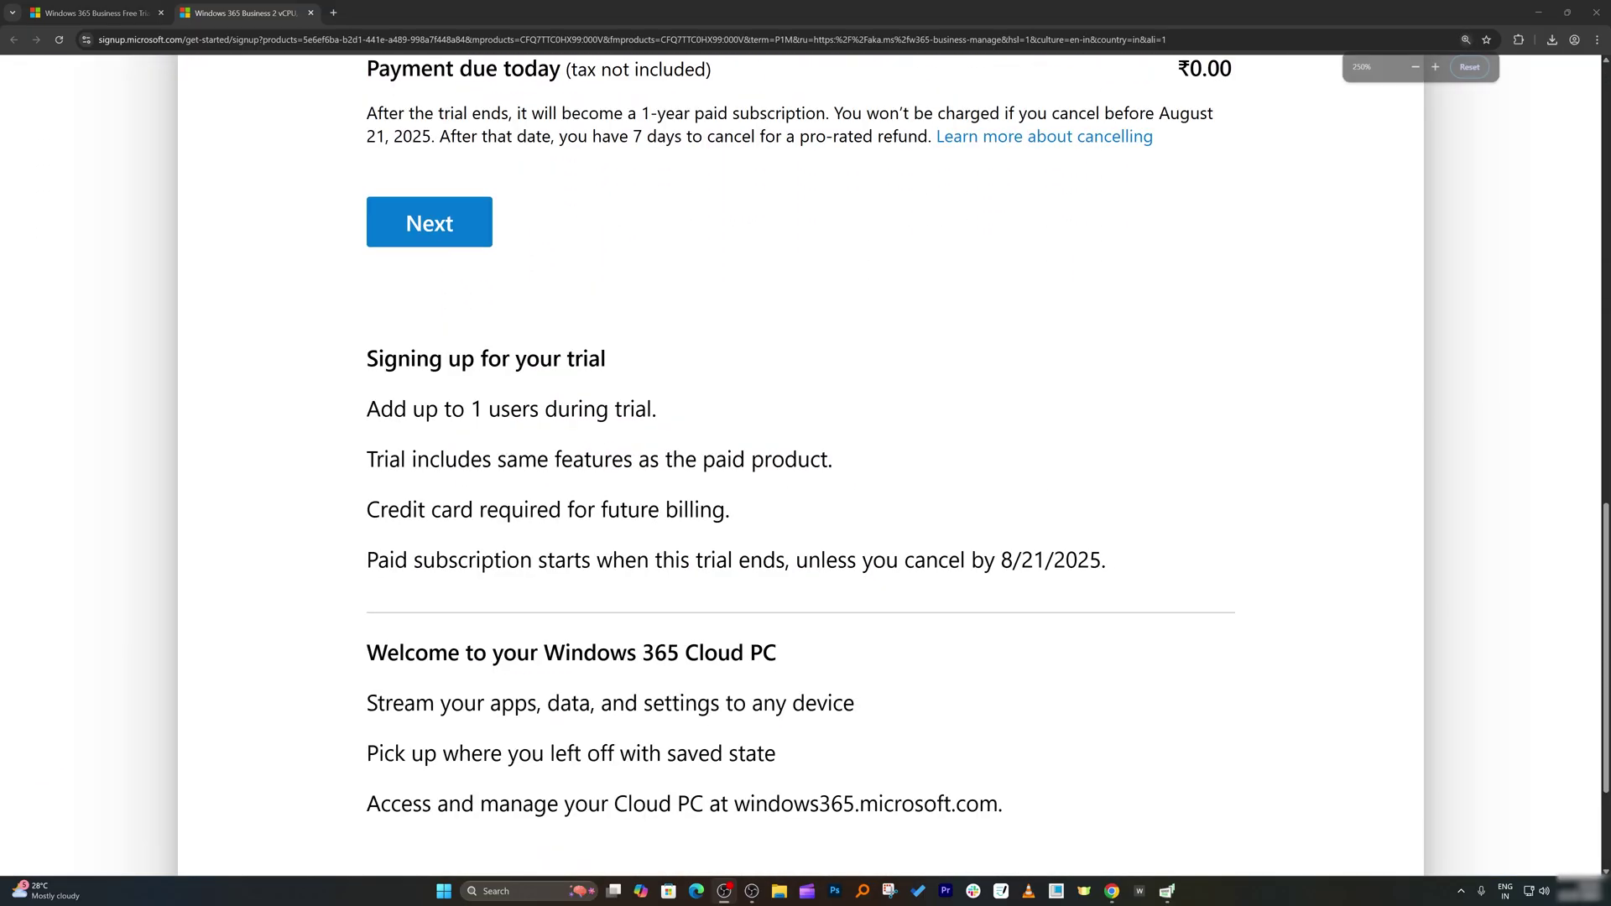
{"action": "scroll", "coordinate": [805, 466], "scroll_direction": "up", "scroll_amount": 2}
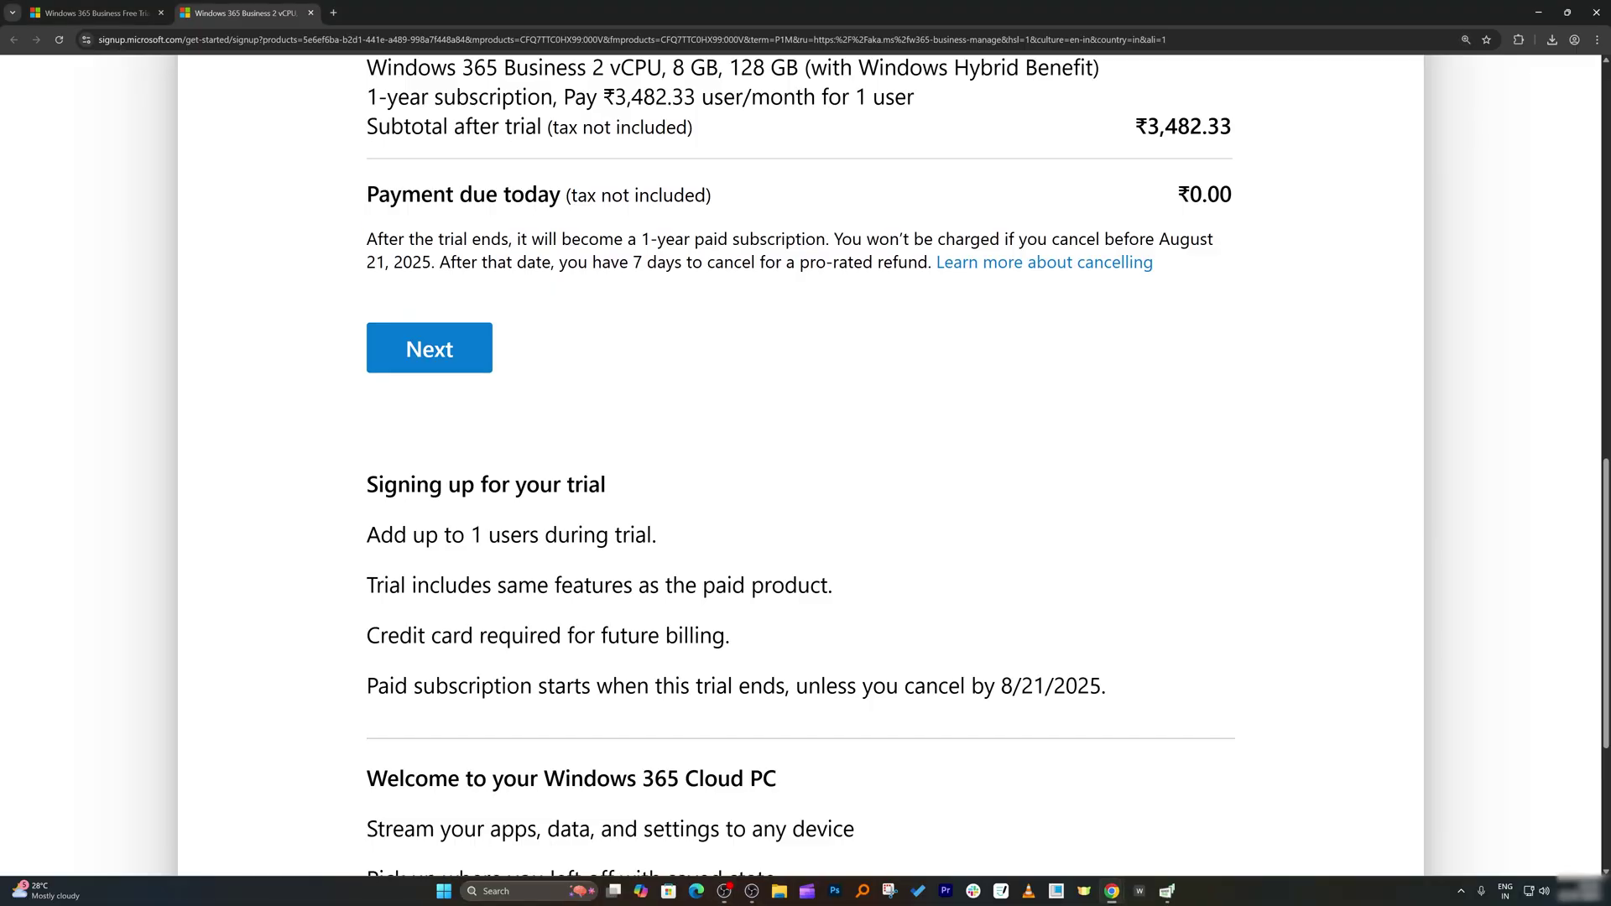
Step: Highlight the cancellation terms: 2025 cancellation date, pro-rated refund and 7-day cancellation window
{"action": "mouse_move", "coordinate": [368, 239]}
{"action": "left_mouse_down"}
{"action": "mouse_move", "coordinate": [1221, 238]}
{"action": "mouse_move", "coordinate": [452, 280]}
{"action": "mouse_move", "coordinate": [431, 262]}
{"action": "mouse_move", "coordinate": [353, 265]}
{"action": "left_mouse_up"}
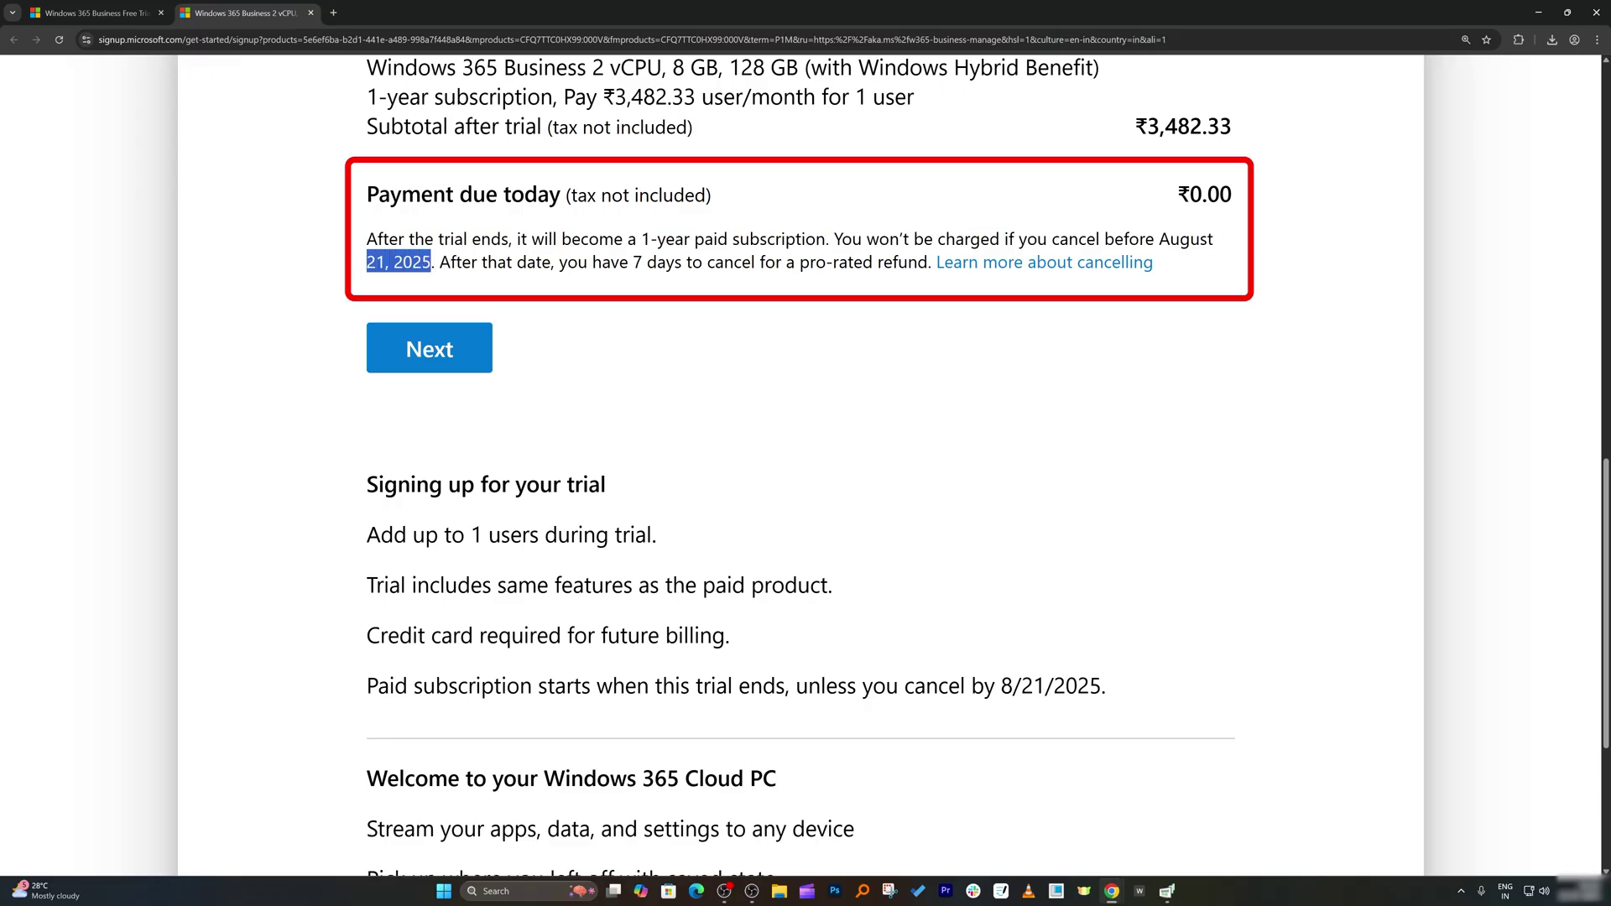
{"action": "left_click", "coordinate": [354, 265]}
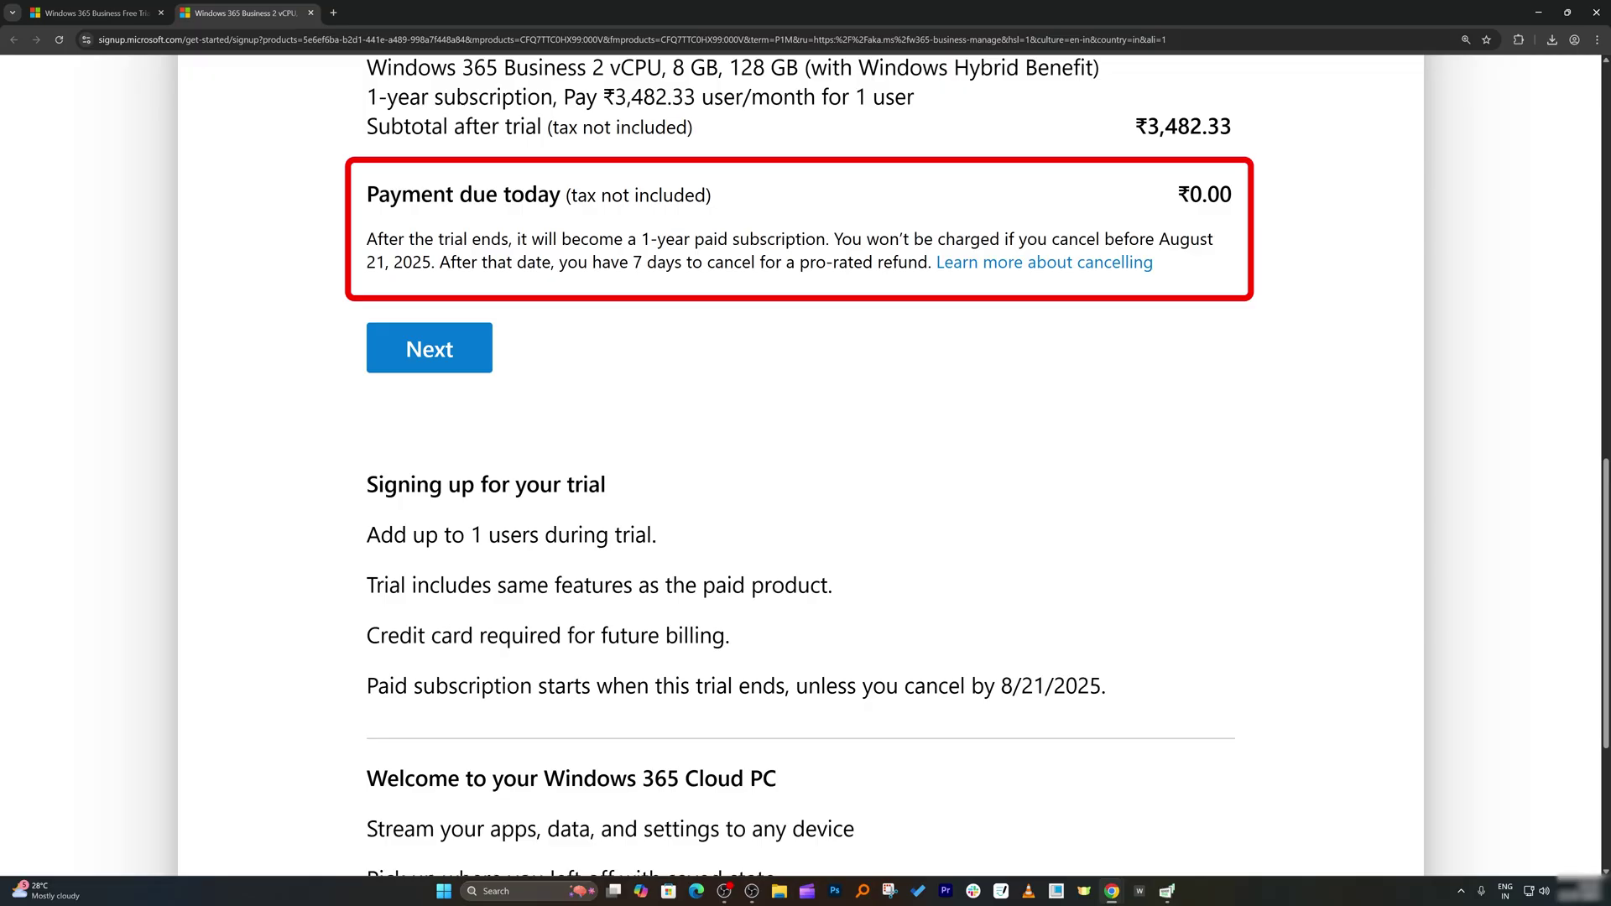
{"action": "left_click_drag", "start_coordinate": [441, 262], "coordinate": [403, 262]}
{"action": "left_click", "coordinate": [403, 262]}
{"action": "left_click_drag", "start_coordinate": [438, 262], "coordinate": [927, 262]}
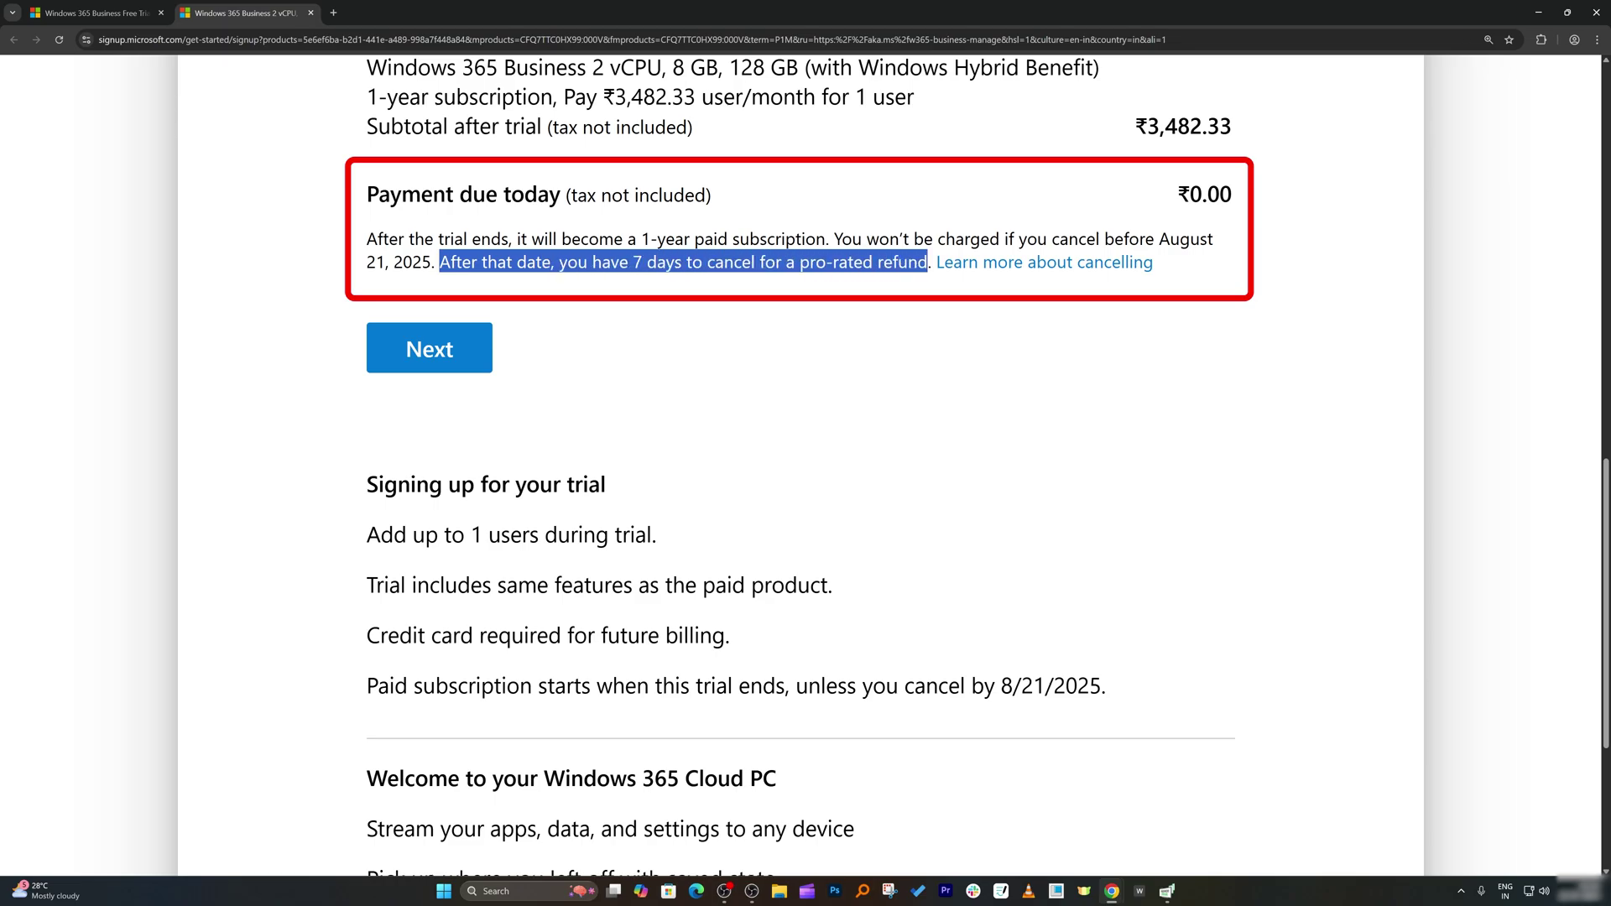
{"action": "left_click", "coordinate": [928, 262]}
{"action": "left_click_drag", "start_coordinate": [632, 262], "coordinate": [811, 262]}
{"action": "left_click", "coordinate": [810, 261]}
{"action": "left_click_drag", "start_coordinate": [602, 261], "coordinate": [753, 262]}
{"action": "left_click", "coordinate": [752, 261]}
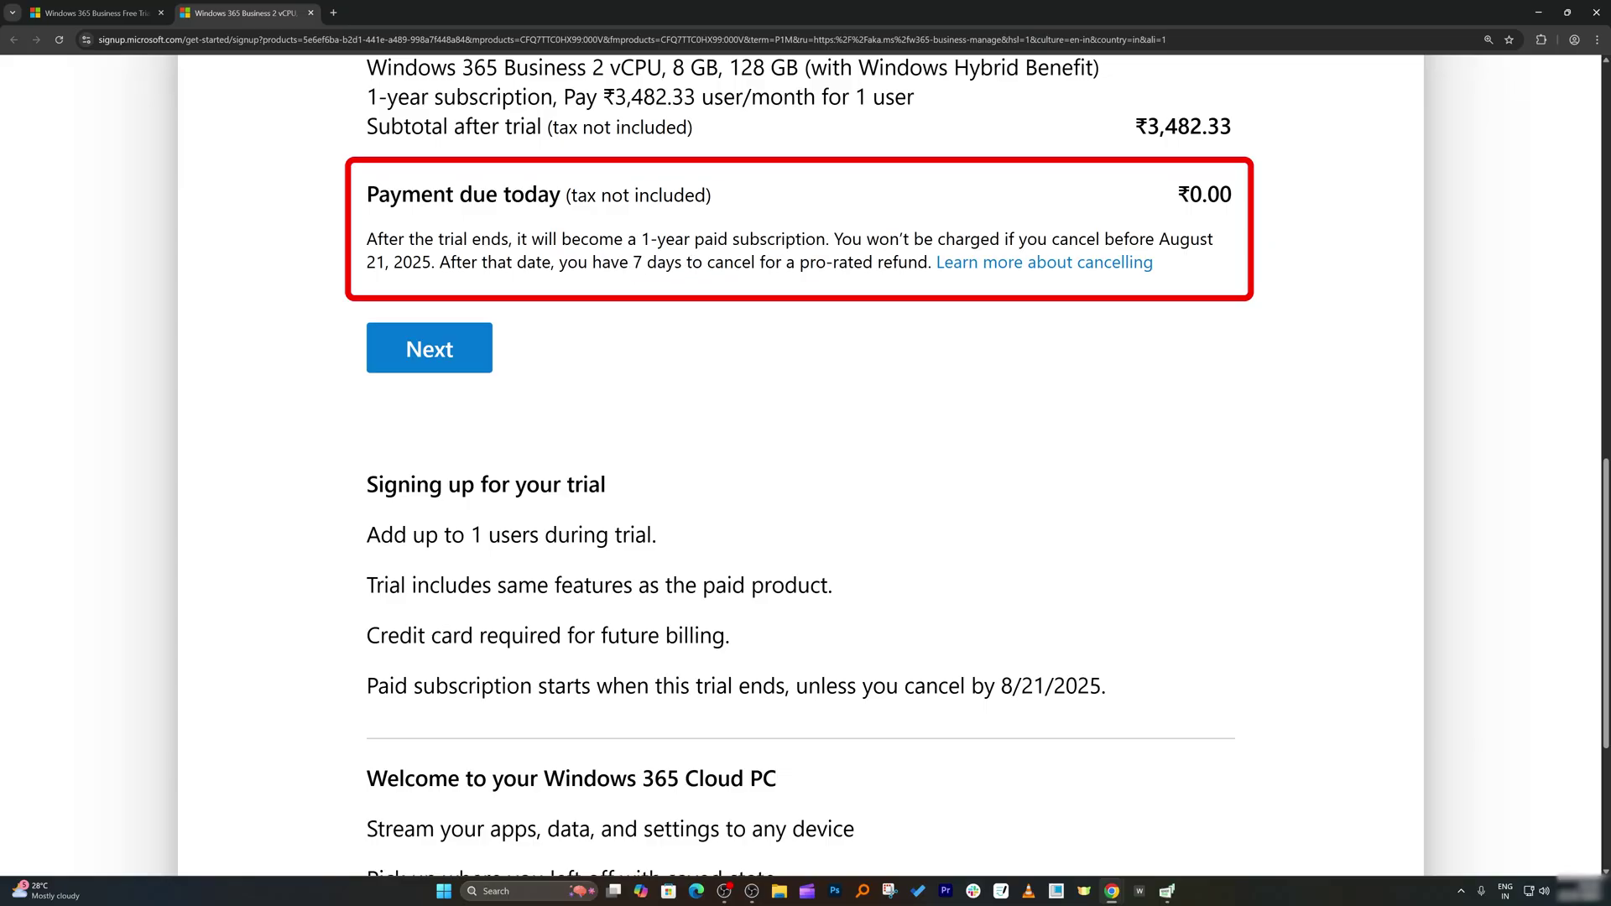
{"action": "left_click_drag", "start_coordinate": [388, 239], "coordinate": [431, 262]}
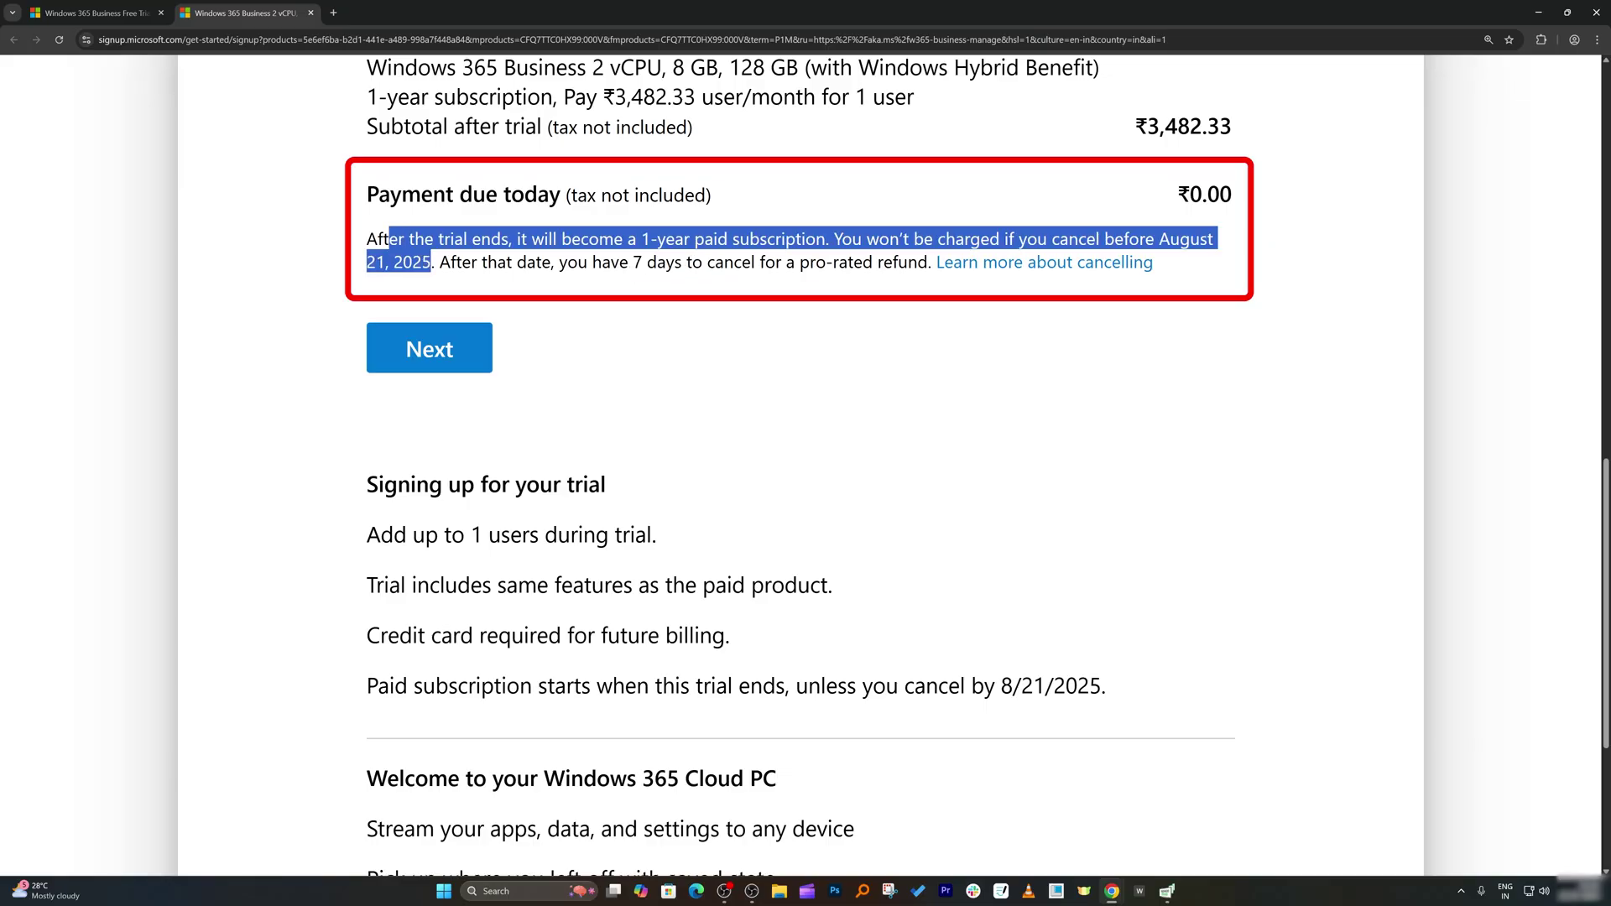
{"action": "left_click", "coordinate": [669, 333]}
Step: Zoom the page back out twice and scroll down the order summary
{"action": "key", "text": "ctrl+minus"}
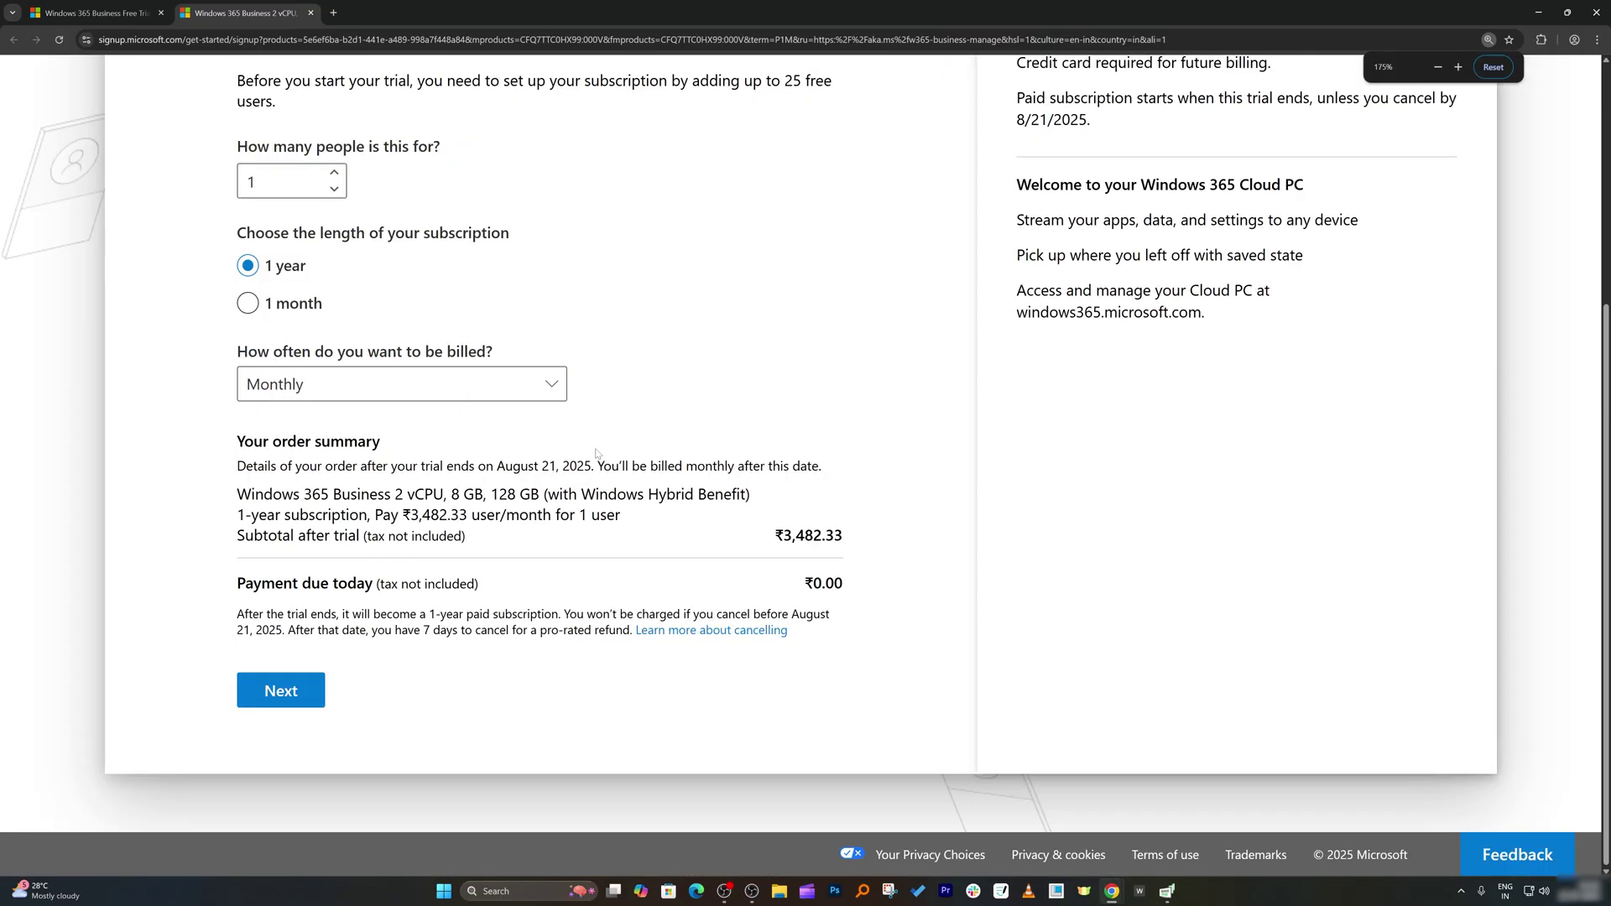
{"action": "key", "text": "ctrl+minus"}
{"action": "scroll", "coordinate": [597, 454], "scroll_direction": "down", "scroll_amount": 1}
Step: Continue to the account step and submit the saved work email from autofill
{"action": "left_click", "coordinate": [355, 773]}
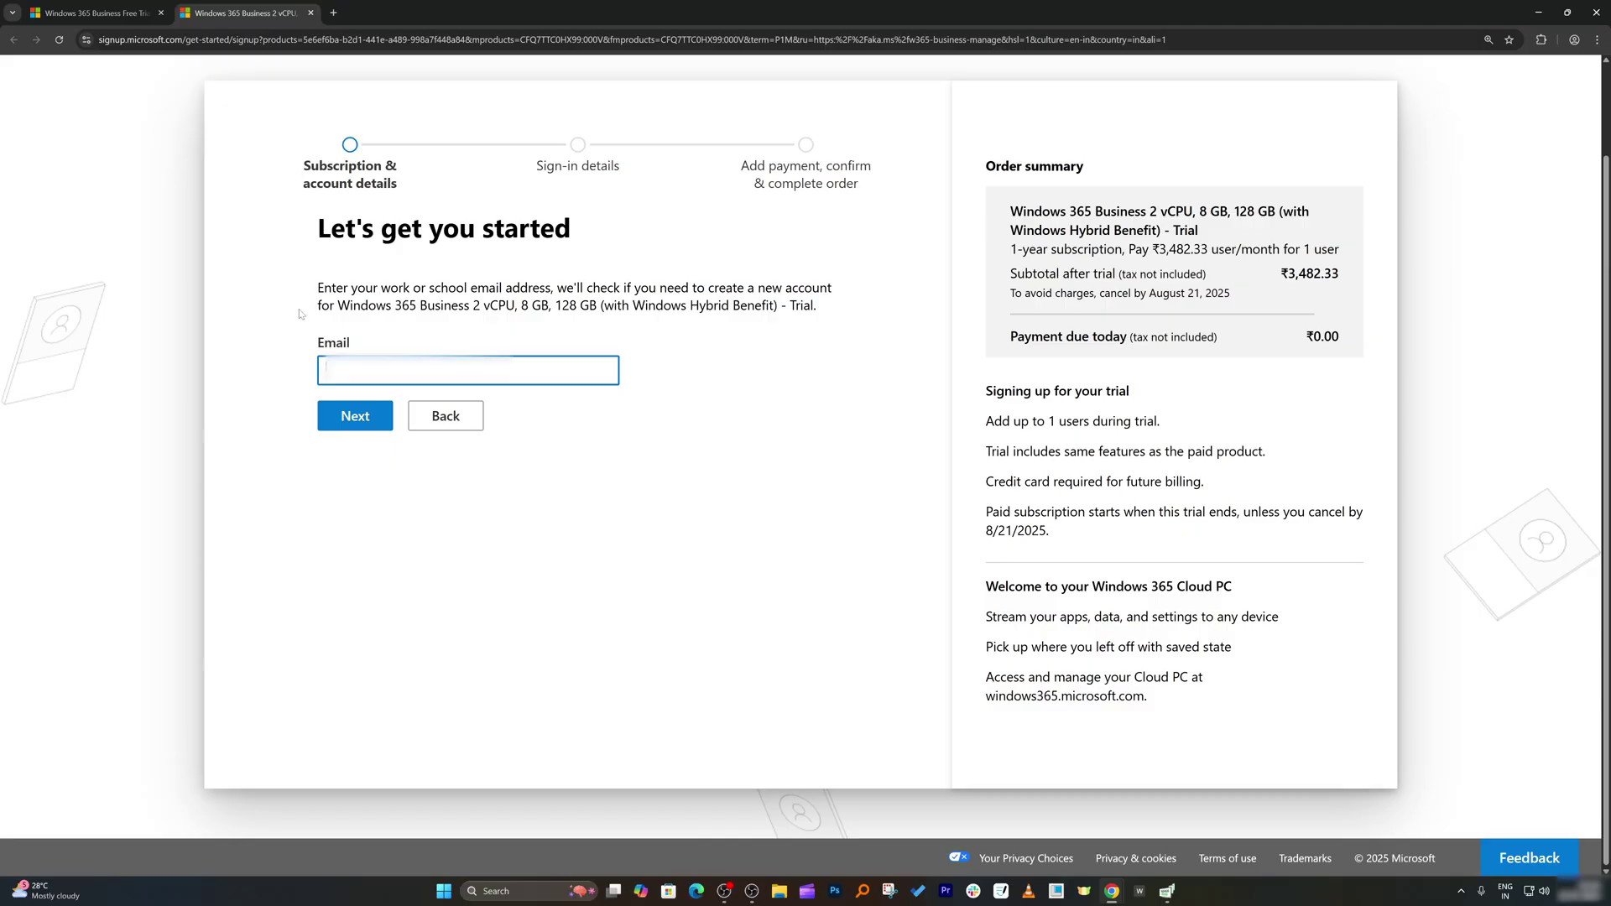
{"action": "type", "text": "a"}
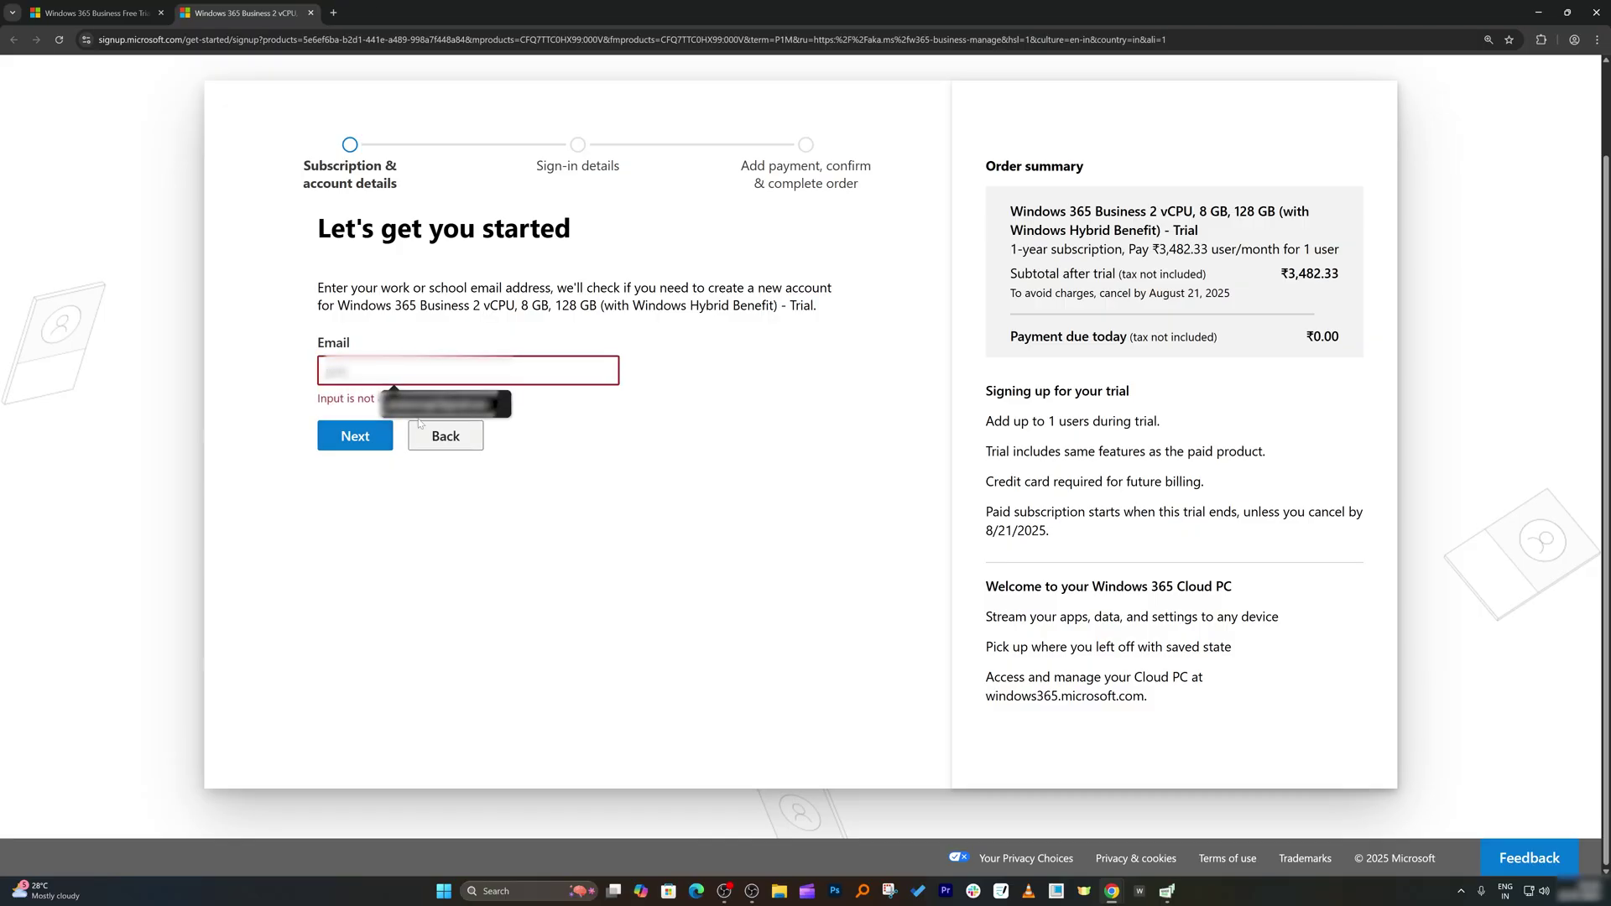
{"action": "left_click", "coordinate": [445, 404]}
{"action": "left_click", "coordinate": [361, 420]}
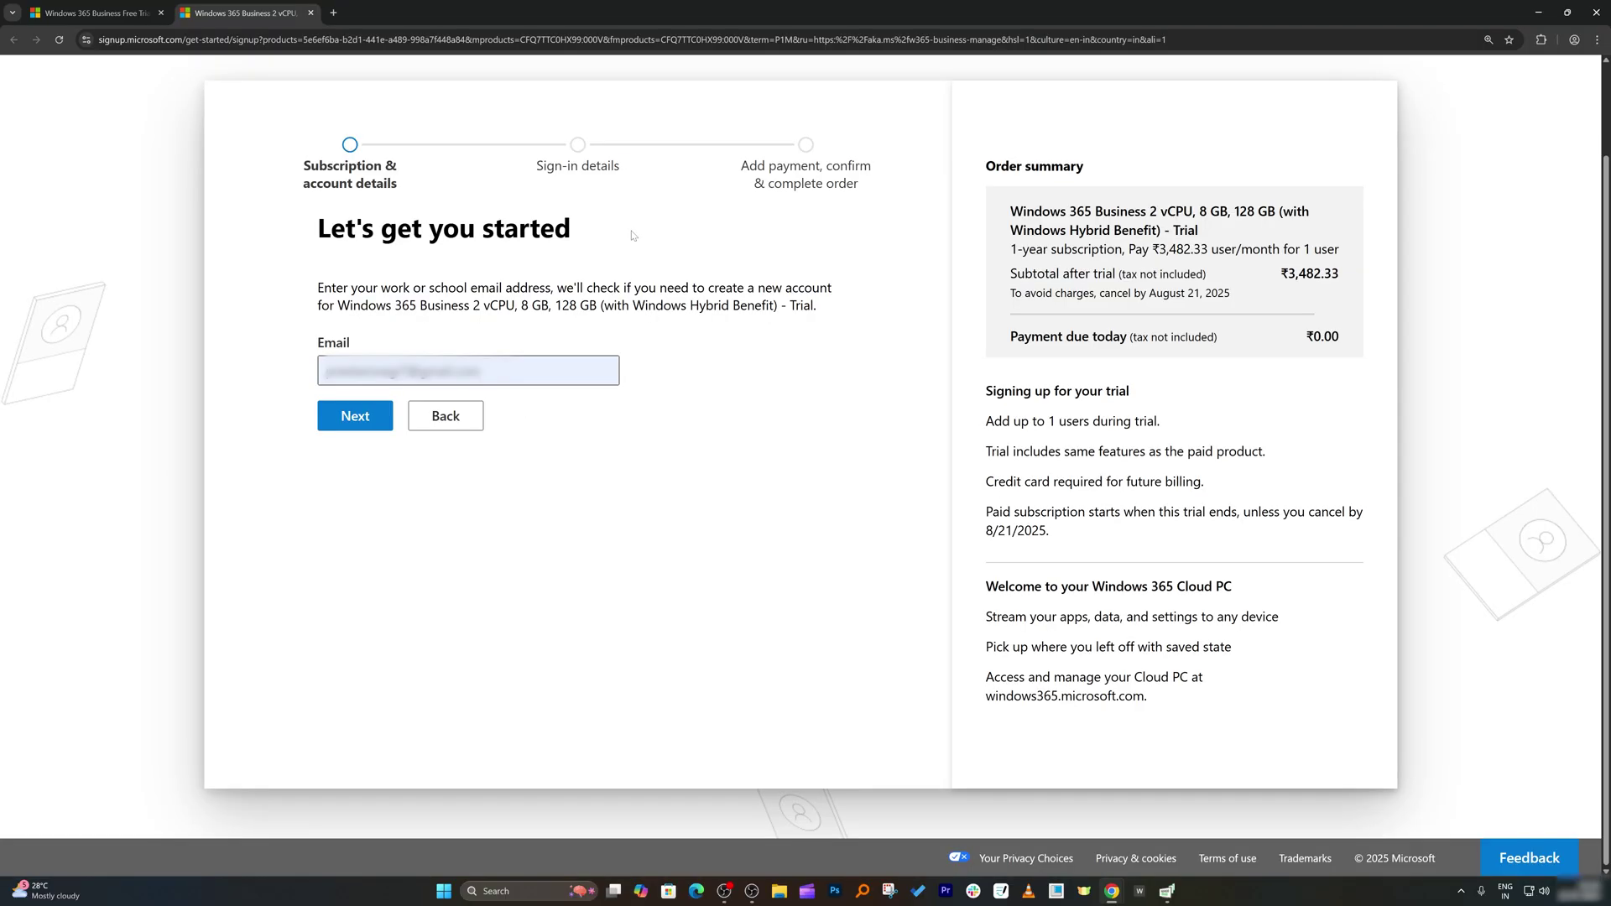
Step: Solve the rotate-the-animal verification puzzle and submit the answer
{"action": "left_click", "coordinate": [863, 479]}
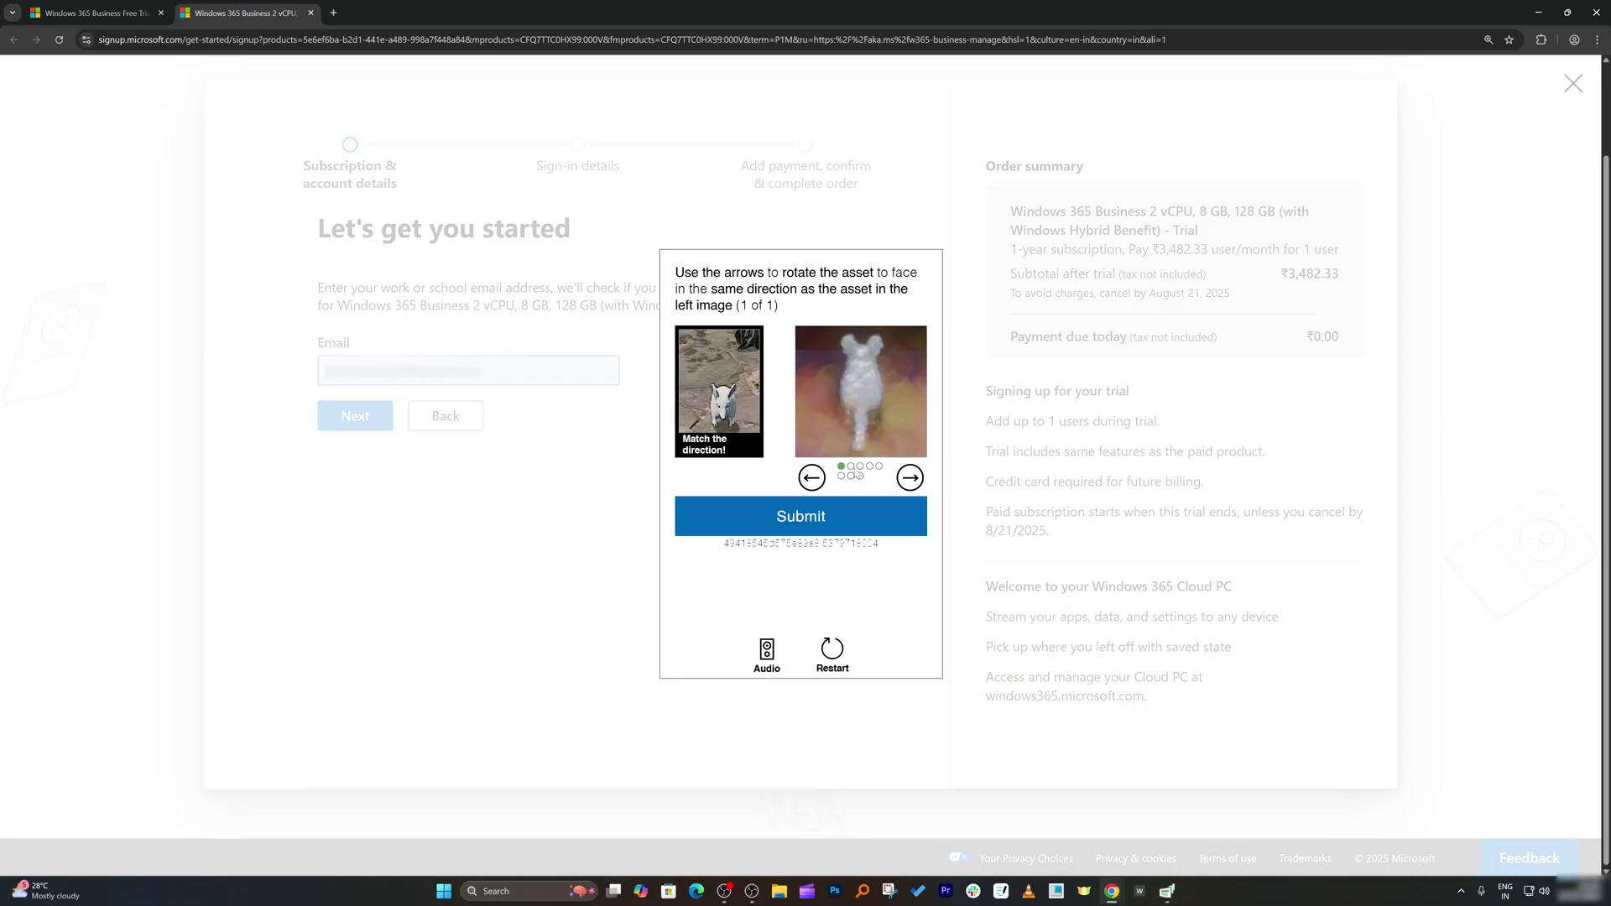
{"action": "left_click", "coordinate": [811, 478]}
{"action": "left_click", "coordinate": [911, 478]}
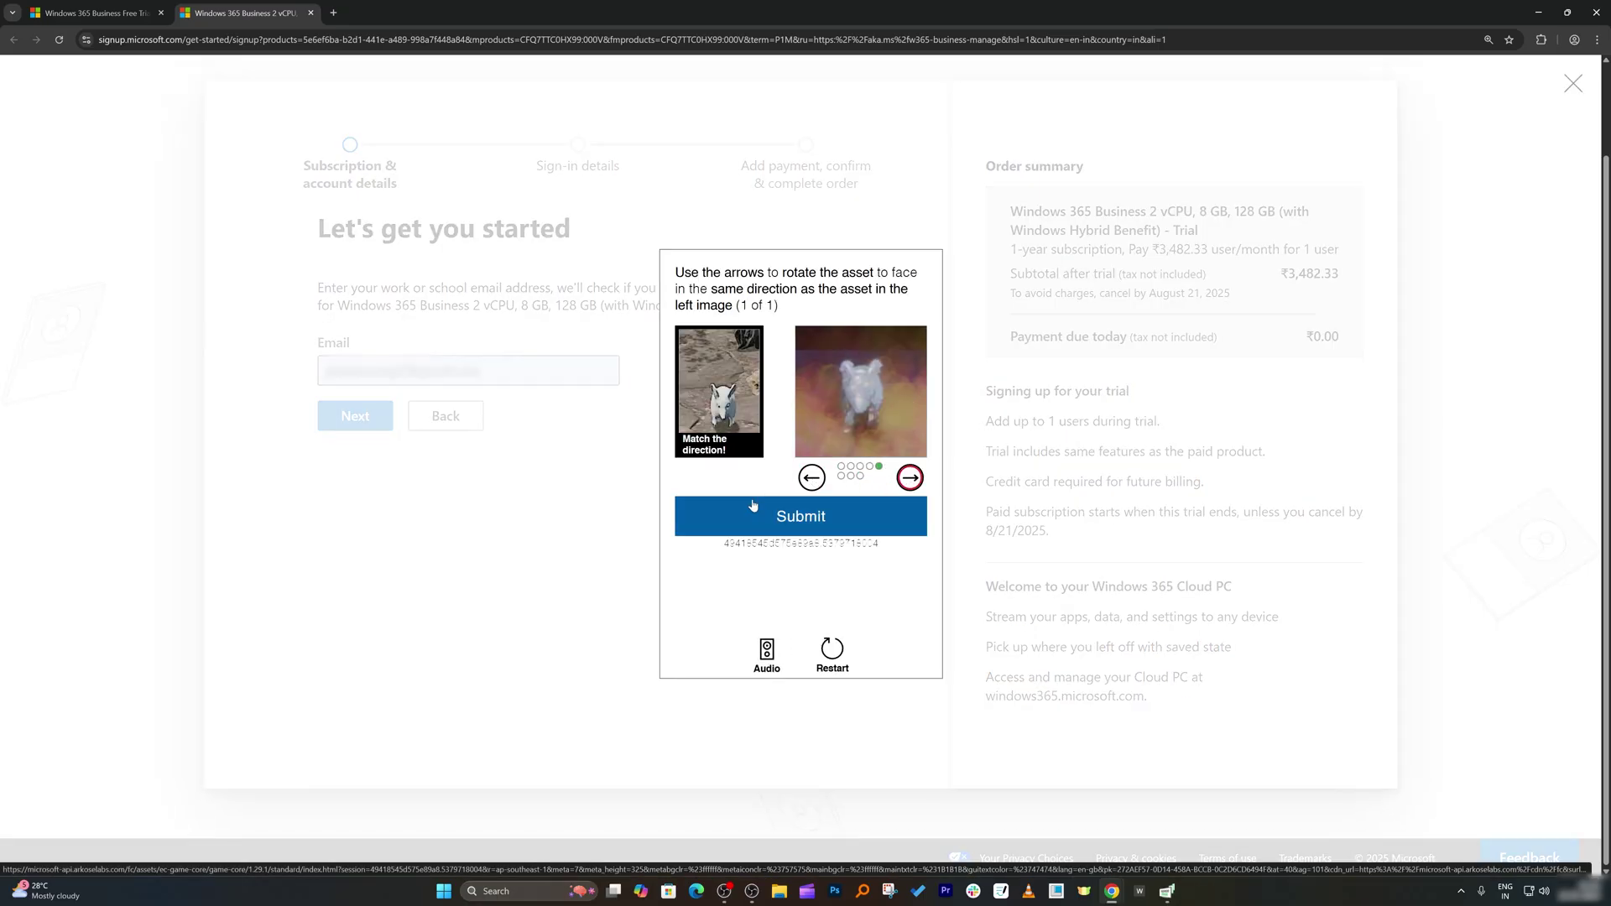
{"action": "left_click", "coordinate": [804, 509]}
{"action": "left_click", "coordinate": [804, 509]}
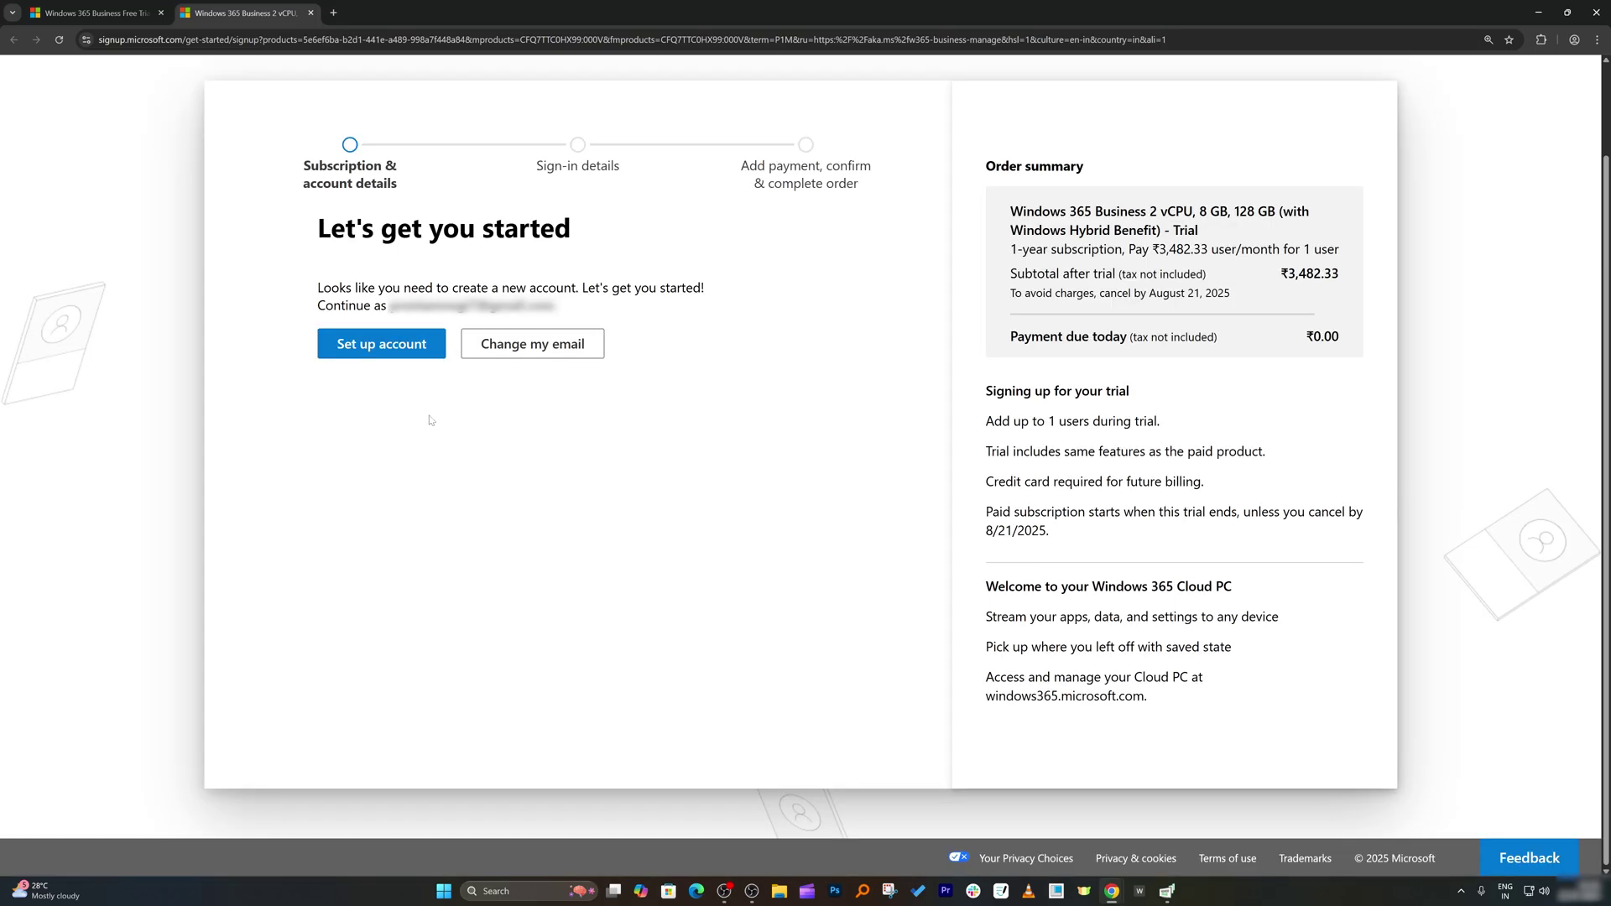
Step: Enter the user's first and last name, company Student, size 1 person, phone, and job title Student
{"action": "left_click", "coordinate": [413, 342]}
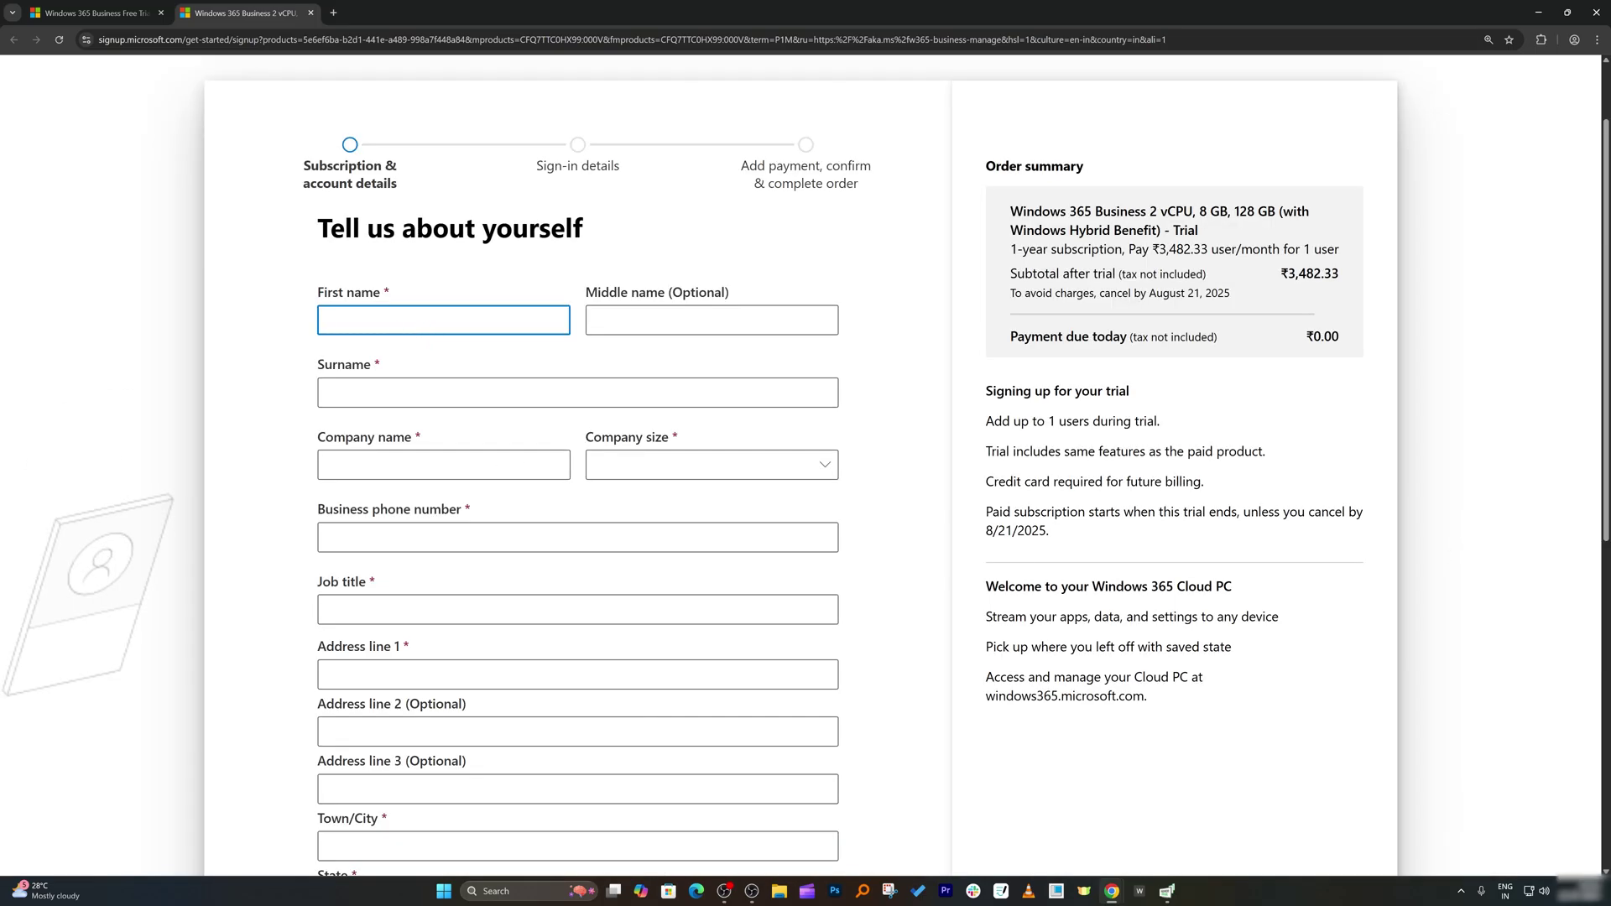
{"action": "key", "text": "Tab"}
{"action": "key", "text": "Tab"}
{"action": "type", "text": "Student"}
{"action": "key", "text": "Tab"}
{"action": "key", "text": "Down"}
{"action": "key", "text": "Tab"}
{"action": "type", "text": "9876543210"}
{"action": "key", "text": "Tab"}
{"action": "type", "text": "Student"}
Step: Fill in the street address, city, state and postcode
{"action": "key", "text": "Tab"}
{"action": "scroll", "coordinate": [806, 462], "scroll_direction": "down", "scroll_amount": 3}
{"action": "type", "text": "**______**"}
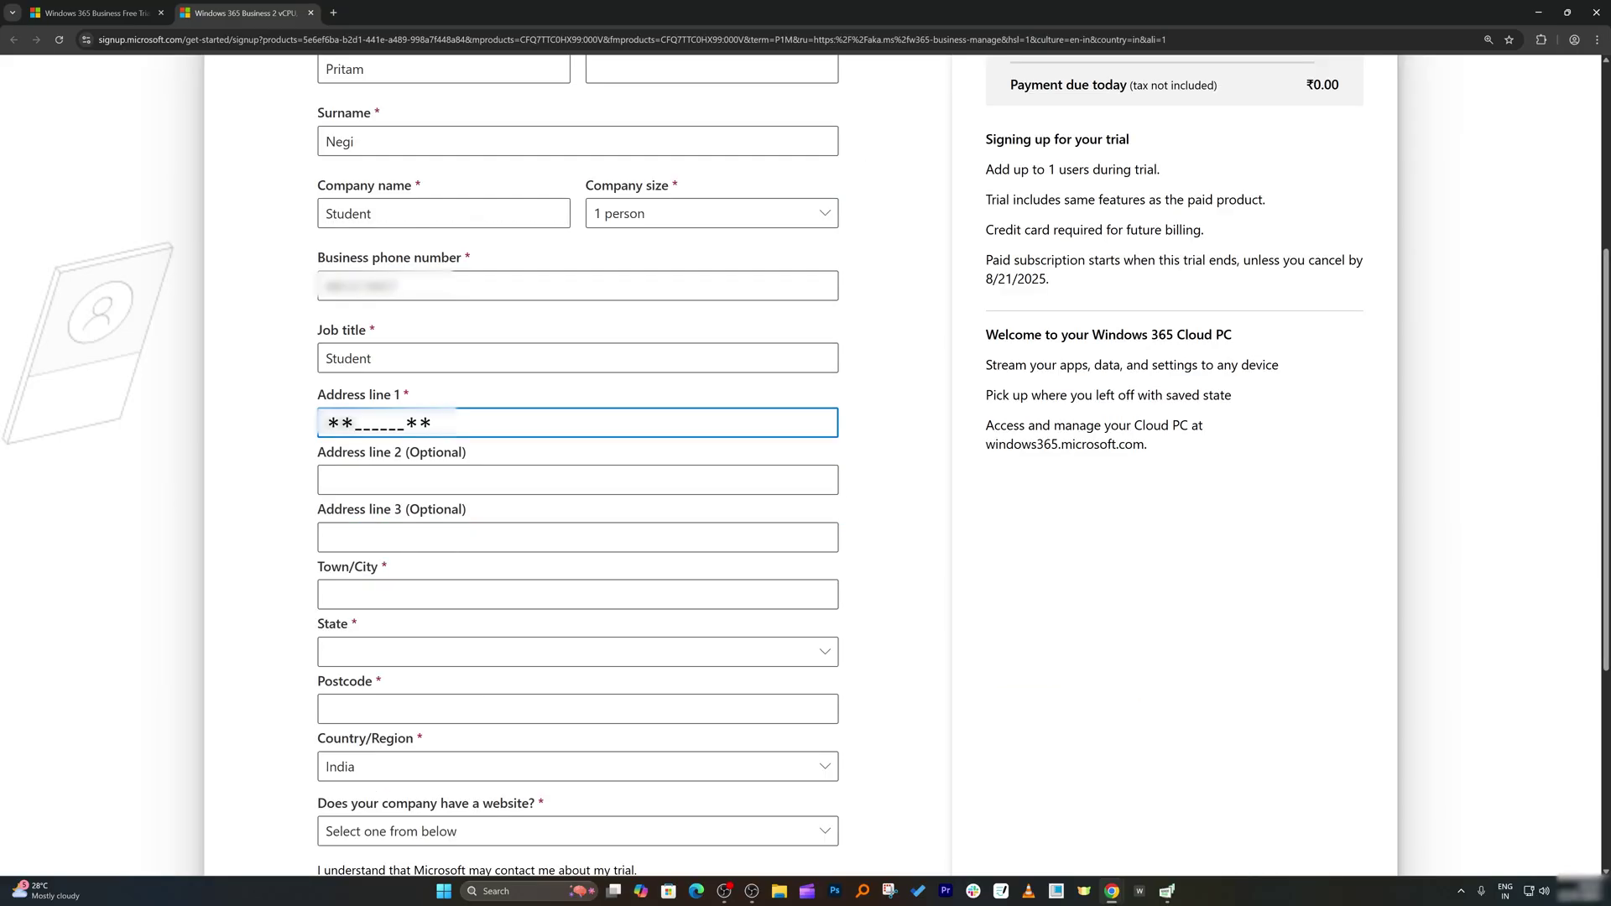
{"action": "key", "text": "Tab"}
{"action": "key", "text": "Tab"}
{"action": "key", "text": "Tab"}
{"action": "type", "text": "Noida"}
{"action": "left_click", "coordinate": [399, 651]}
{"action": "scroll", "coordinate": [982, 640], "scroll_direction": "down", "scroll_amount": 4}
{"action": "scroll", "coordinate": [982, 640], "scroll_direction": "down", "scroll_amount": 1}
{"action": "left_click", "coordinate": [915, 784]}
{"action": "key", "text": "Tab"}
{"action": "type", "text": "201301"}
Step: Answer Not sure to the website question, agree to partner sharing, and submit the form
{"action": "scroll", "coordinate": [540, 638], "scroll_direction": "down", "scroll_amount": 2}
{"action": "left_click", "coordinate": [540, 639]}
{"action": "left_click", "coordinate": [420, 773]}
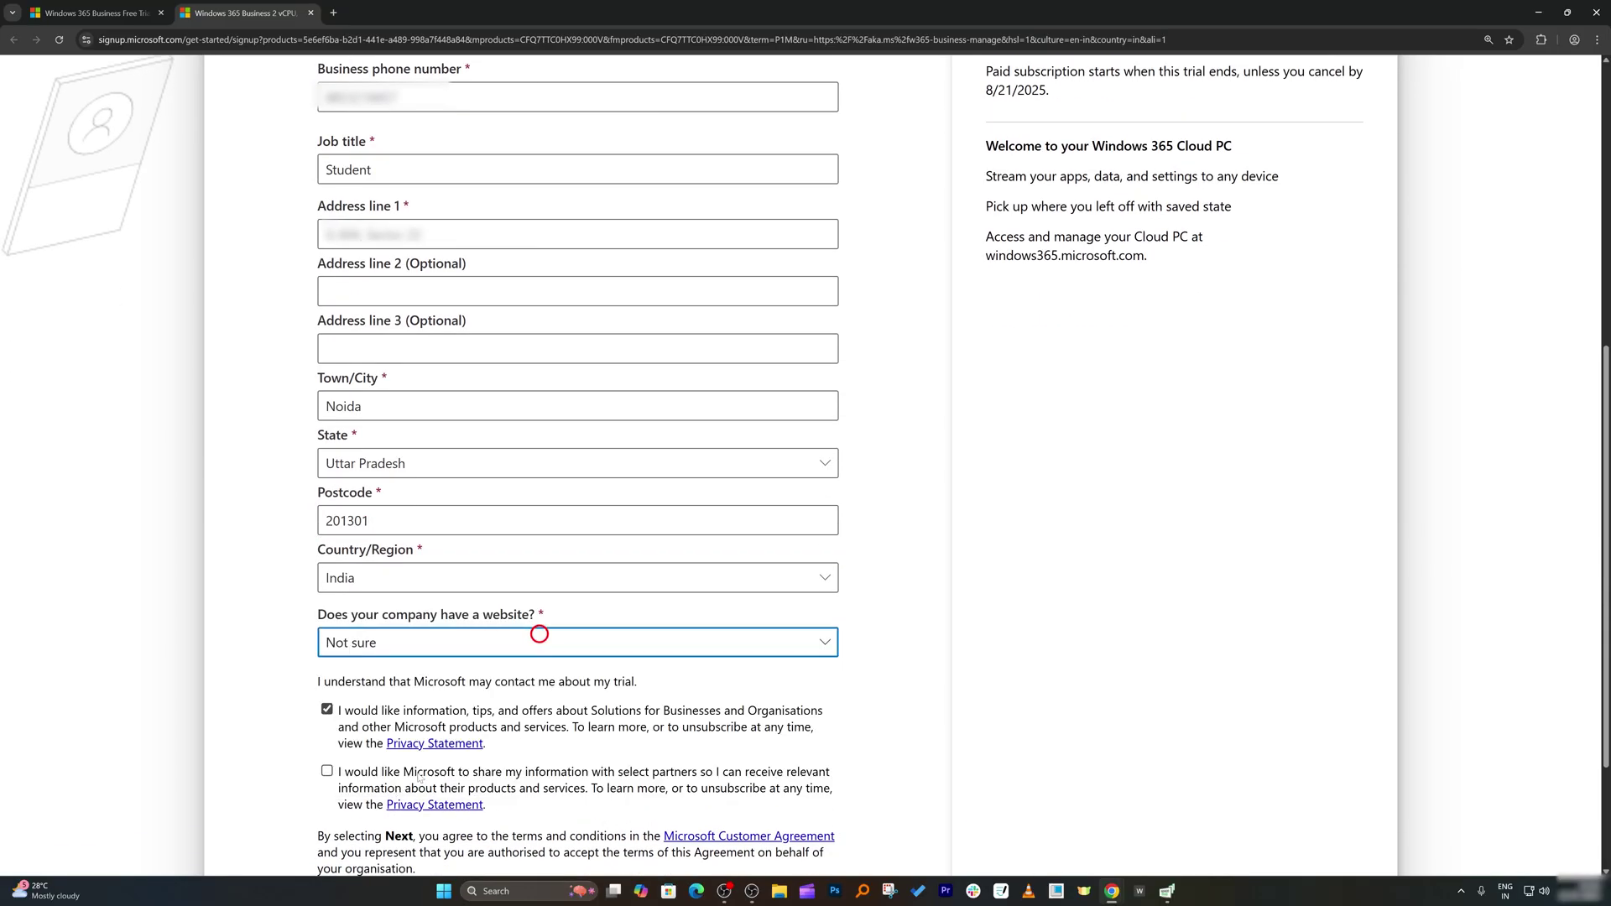
{"action": "left_click", "coordinate": [328, 770]}
{"action": "scroll", "coordinate": [327, 771], "scroll_direction": "down", "scroll_amount": 2}
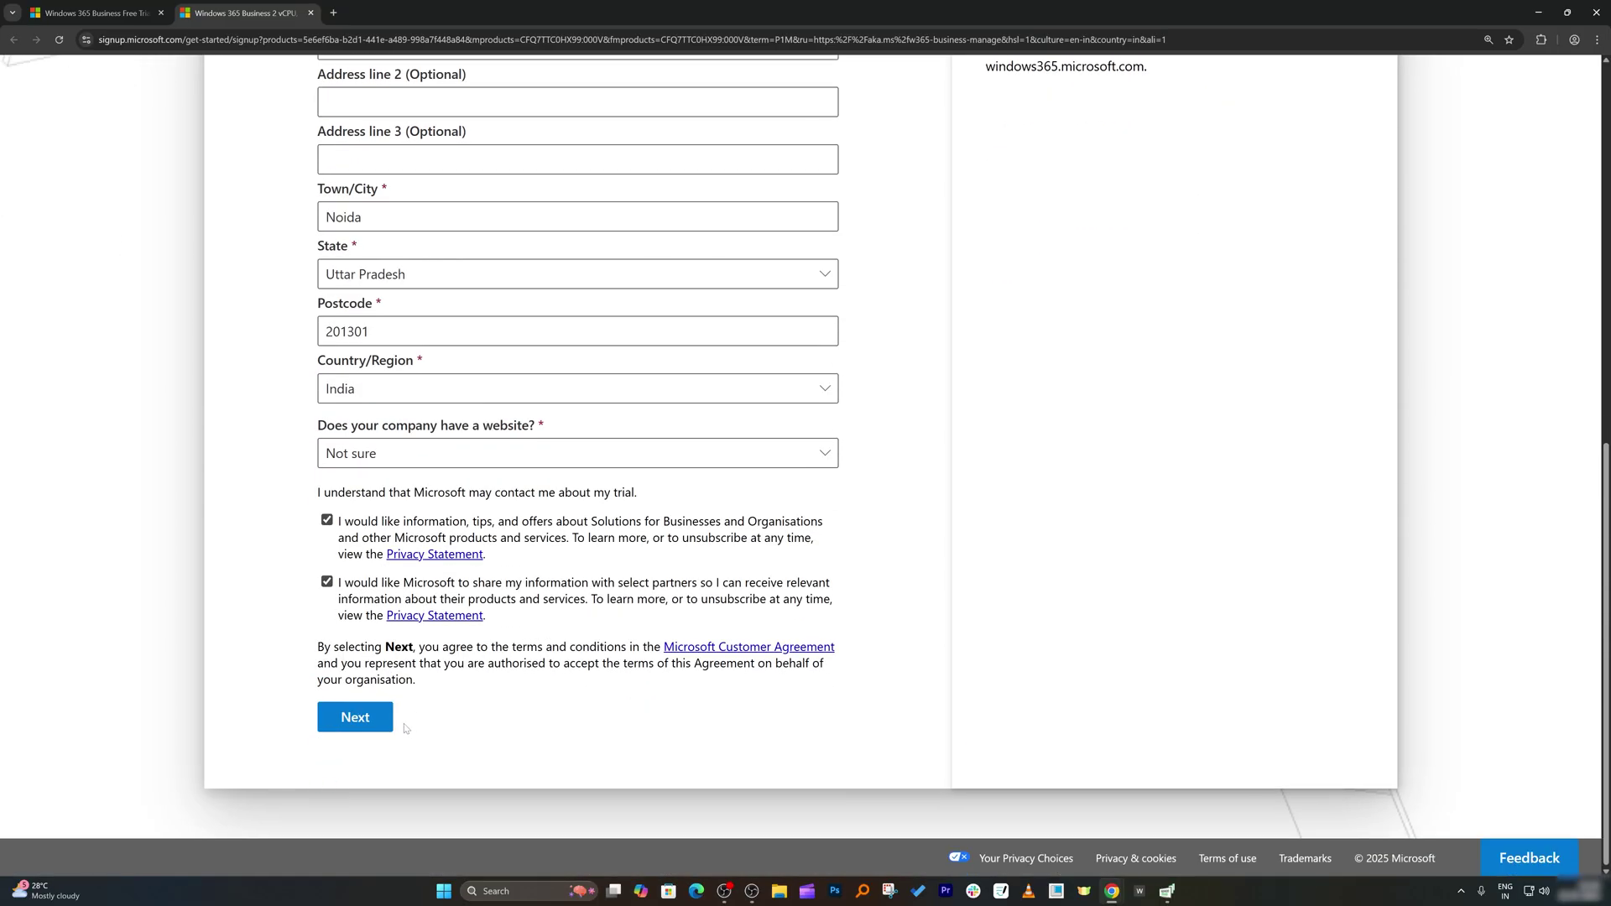
{"action": "left_click", "coordinate": [357, 716]}
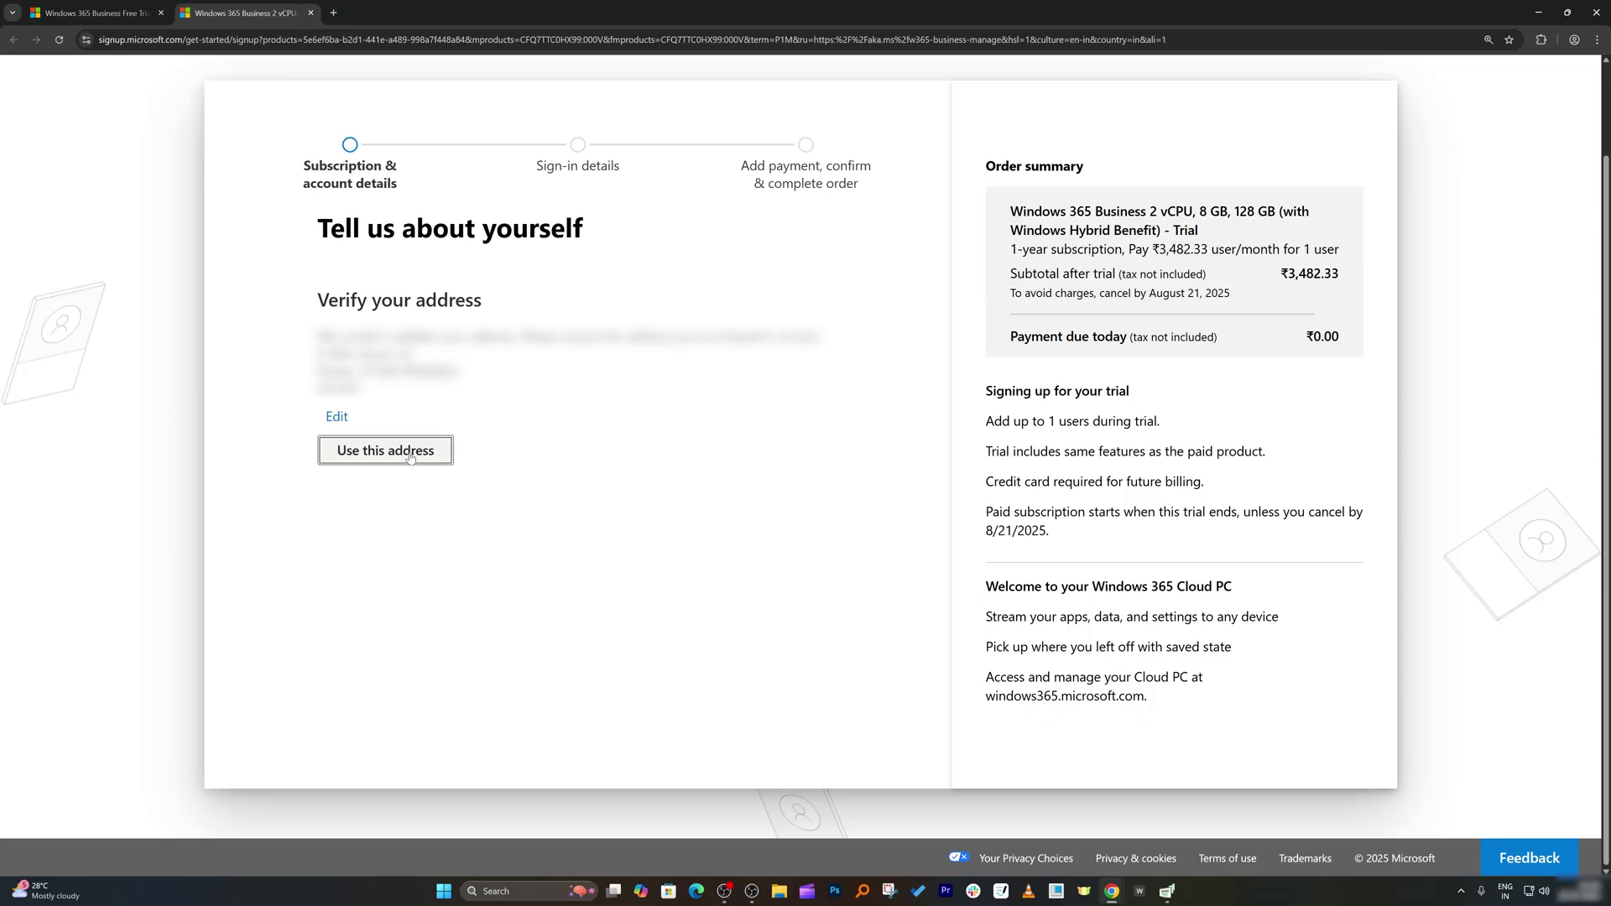
Step: Accept the entered address and provide the PAN registration number as the Tax ID
{"action": "left_click", "coordinate": [410, 453]}
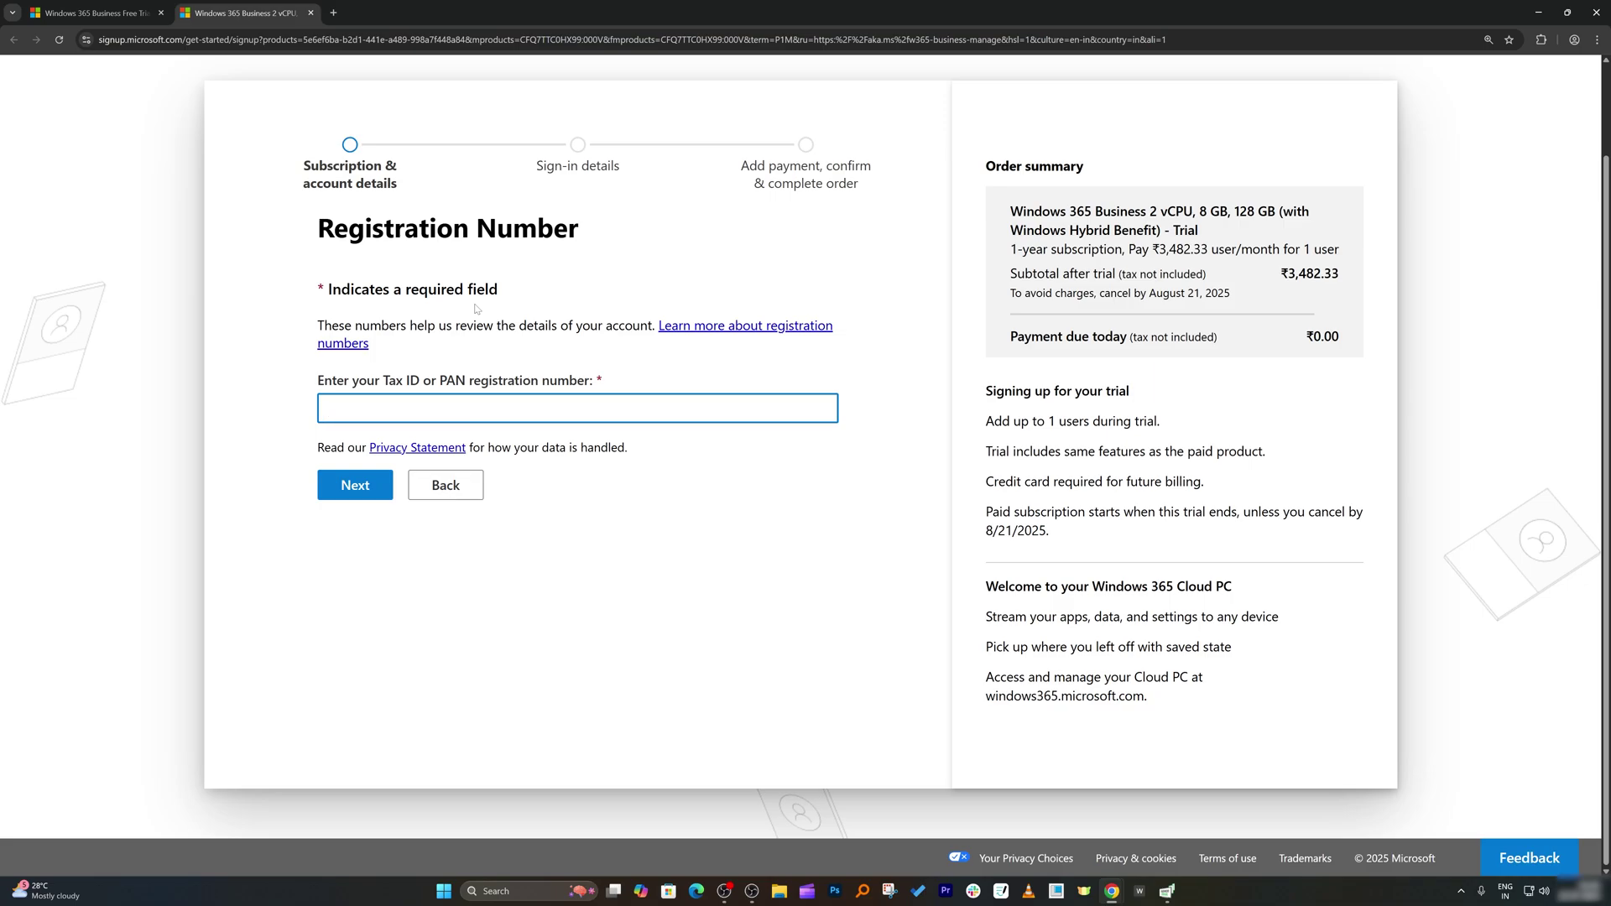
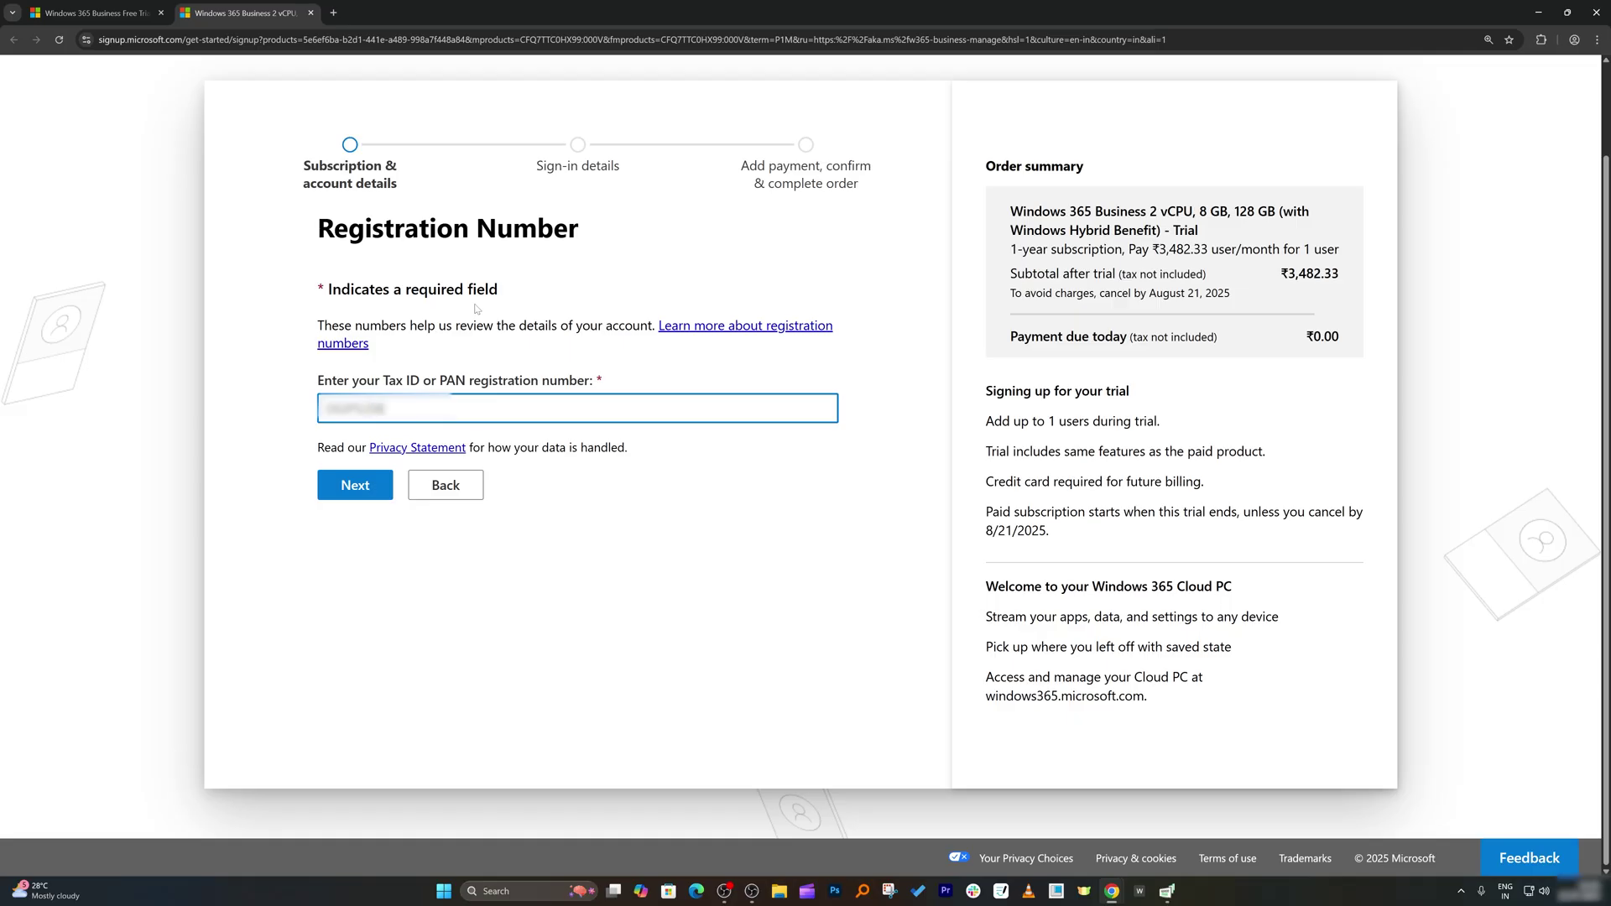
{"action": "left_click", "coordinate": [364, 490]}
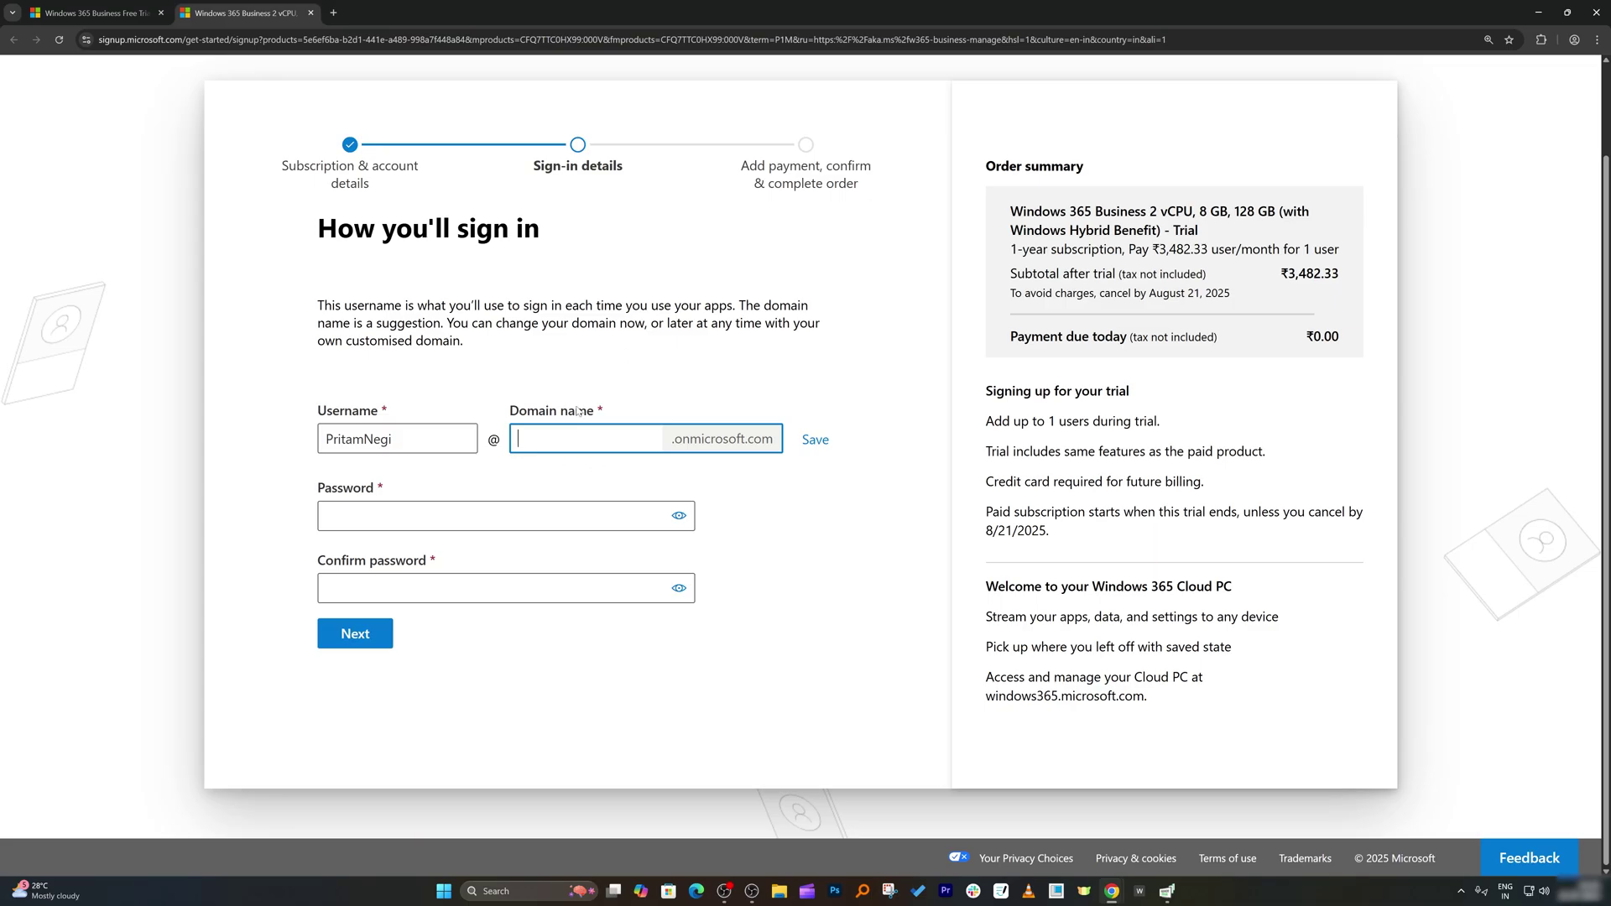
Step: Trim the username, enter and confirm the account password, and submit
{"action": "left_click", "coordinate": [392, 439]}
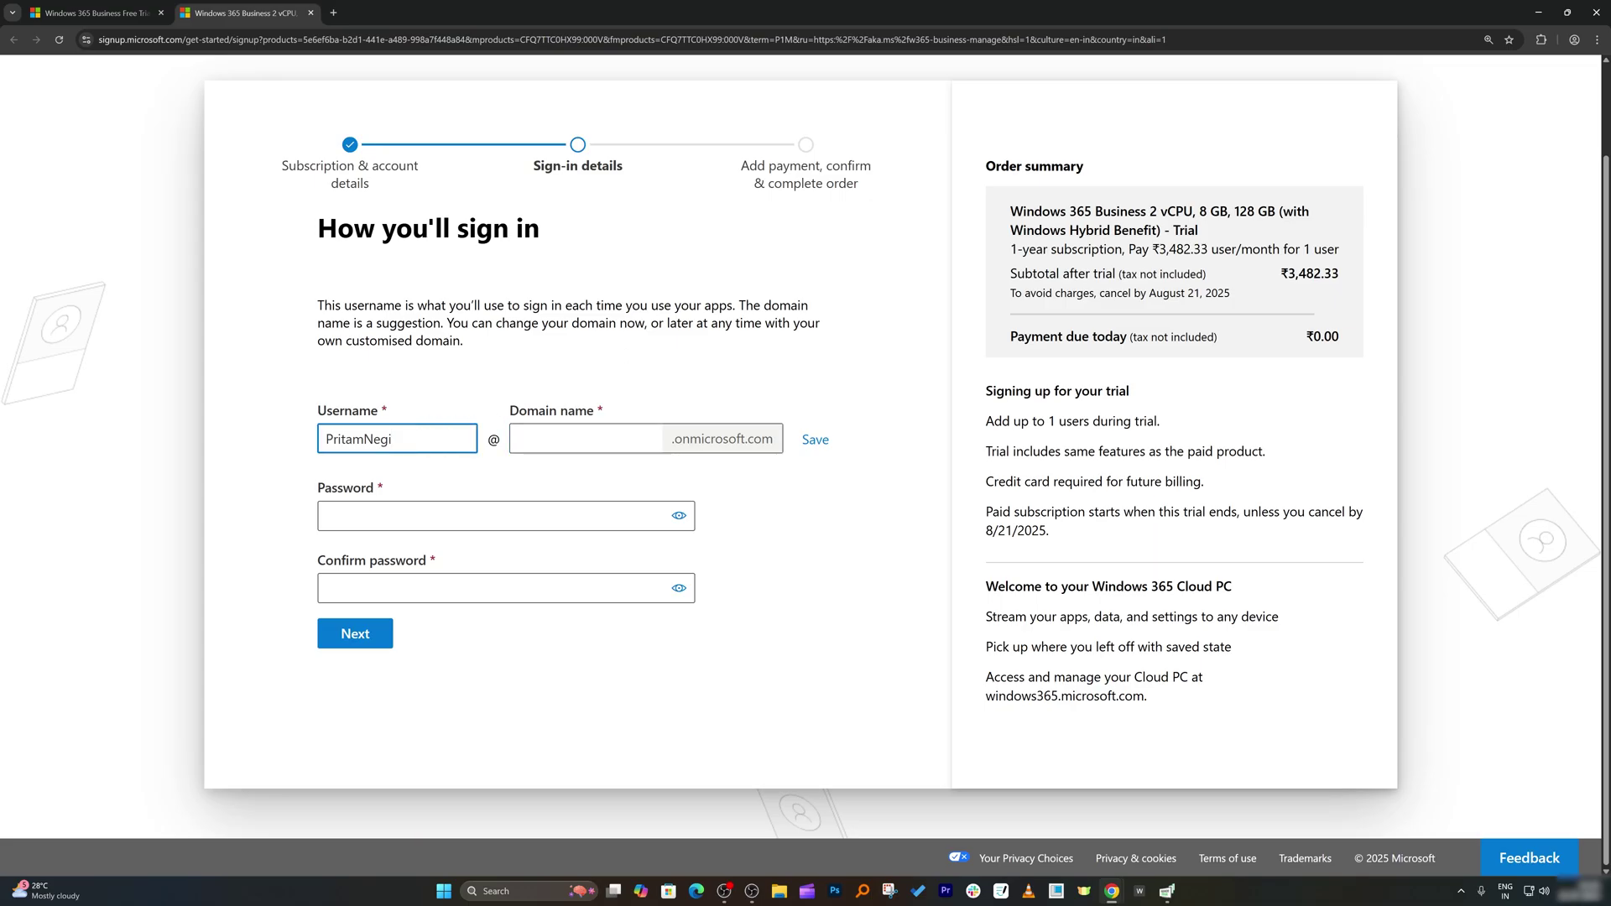
{"action": "key", "text": "BackSpace"}
{"action": "key", "text": "BackSpace"}
{"action": "key", "text": "Tab"}
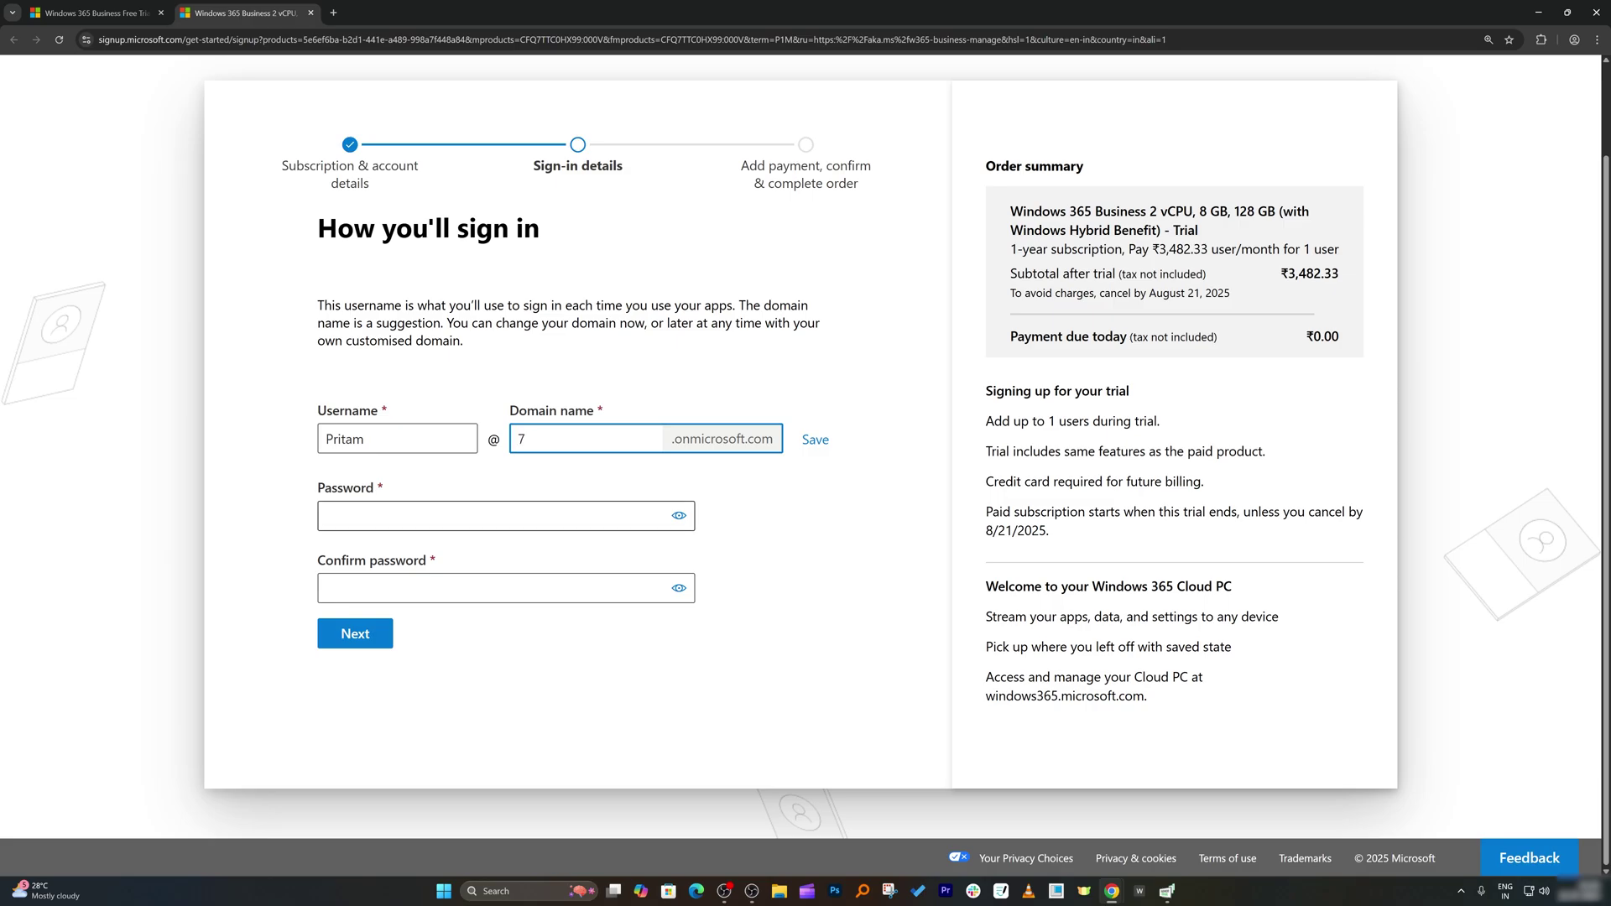
{"action": "left_click", "coordinate": [504, 516]}
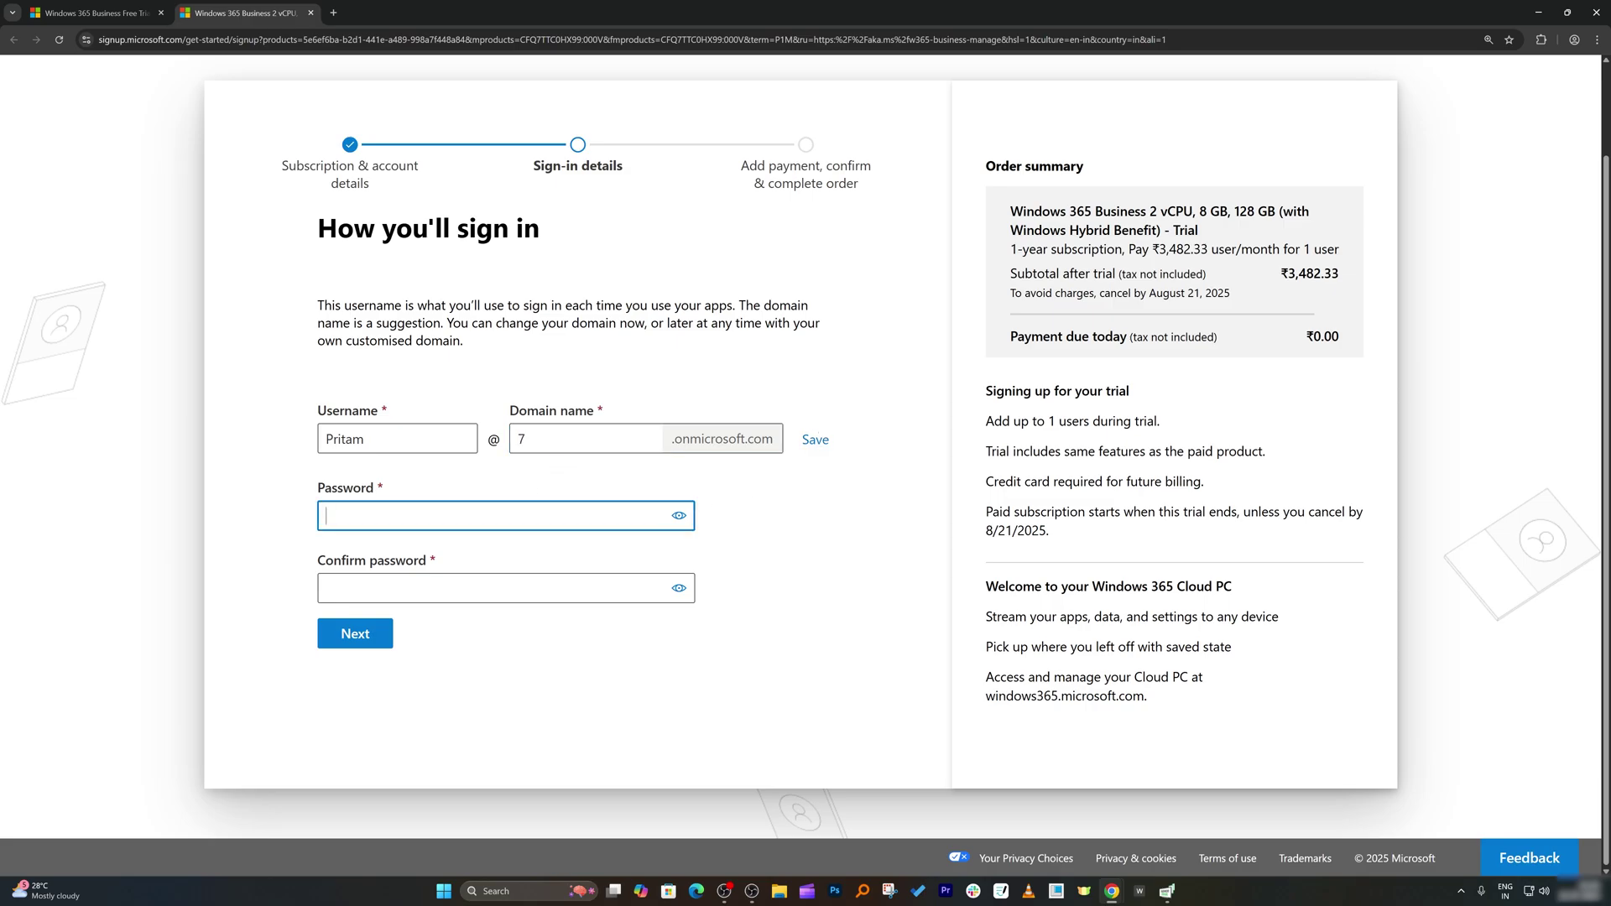
{"action": "type", "text": "**********"}
{"action": "key", "text": "Tab"}
{"action": "key", "text": "ctrl+v"}
{"action": "left_click", "coordinate": [348, 631]}
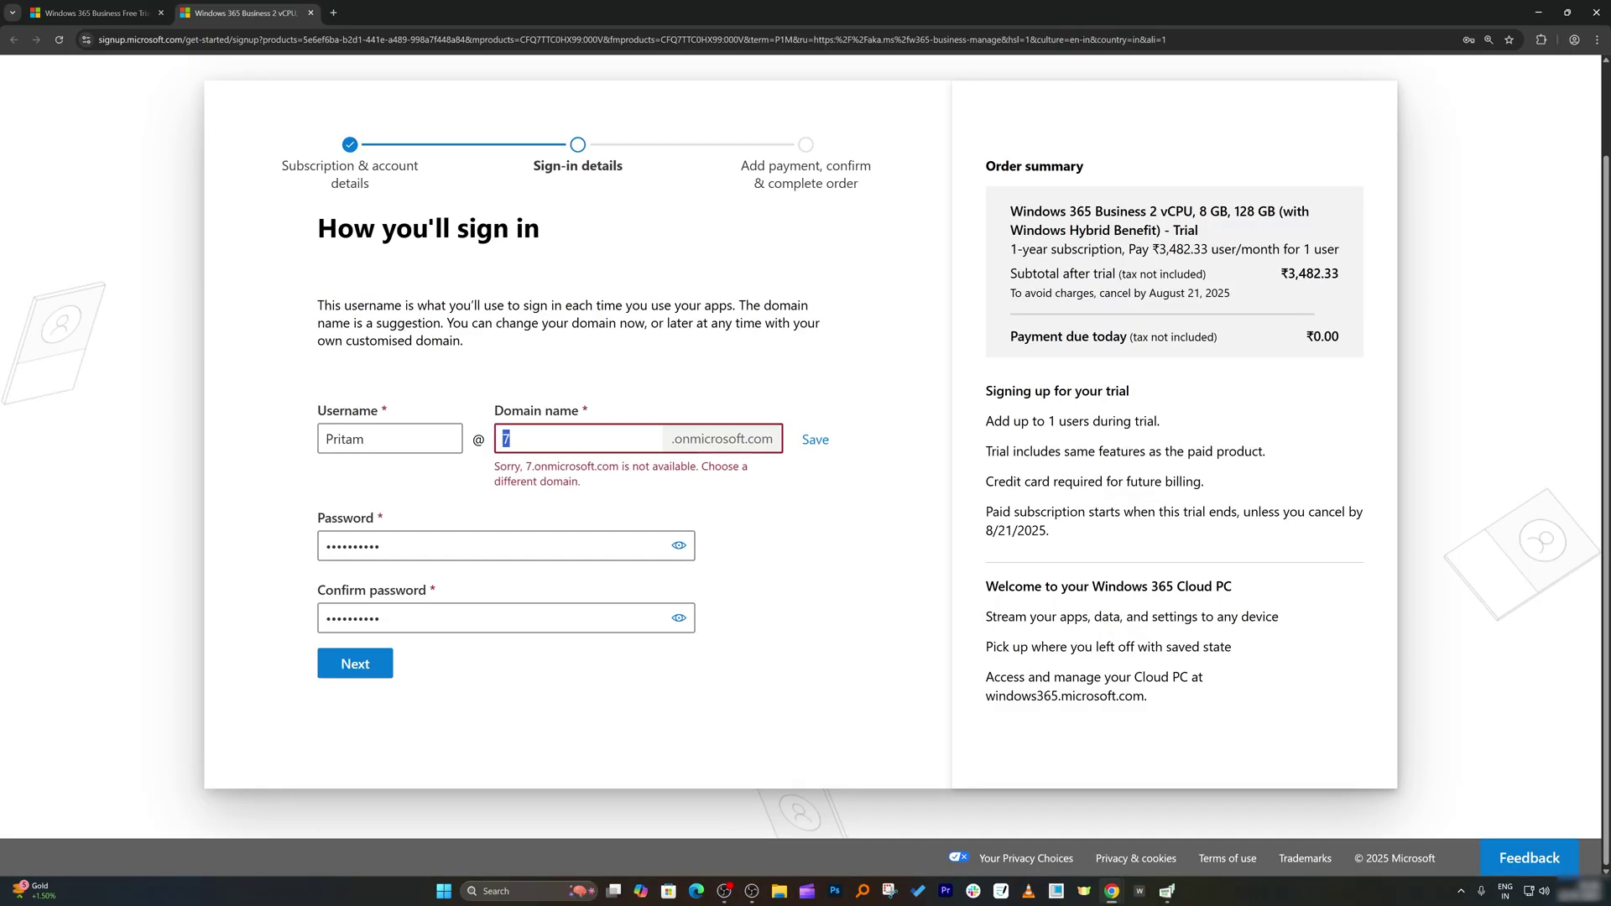
Step: Replace the unavailable onmicrosoft.com domain with a new name, adjust the username, and resubmit
{"action": "type", "text": "negi7"}
{"action": "left_click", "coordinate": [390, 438]}
{"action": "left_click", "coordinate": [340, 438]}
{"action": "key", "text": "BackSpace"}
{"action": "type", "text": "ee"}
{"action": "left_click", "coordinate": [543, 716]}
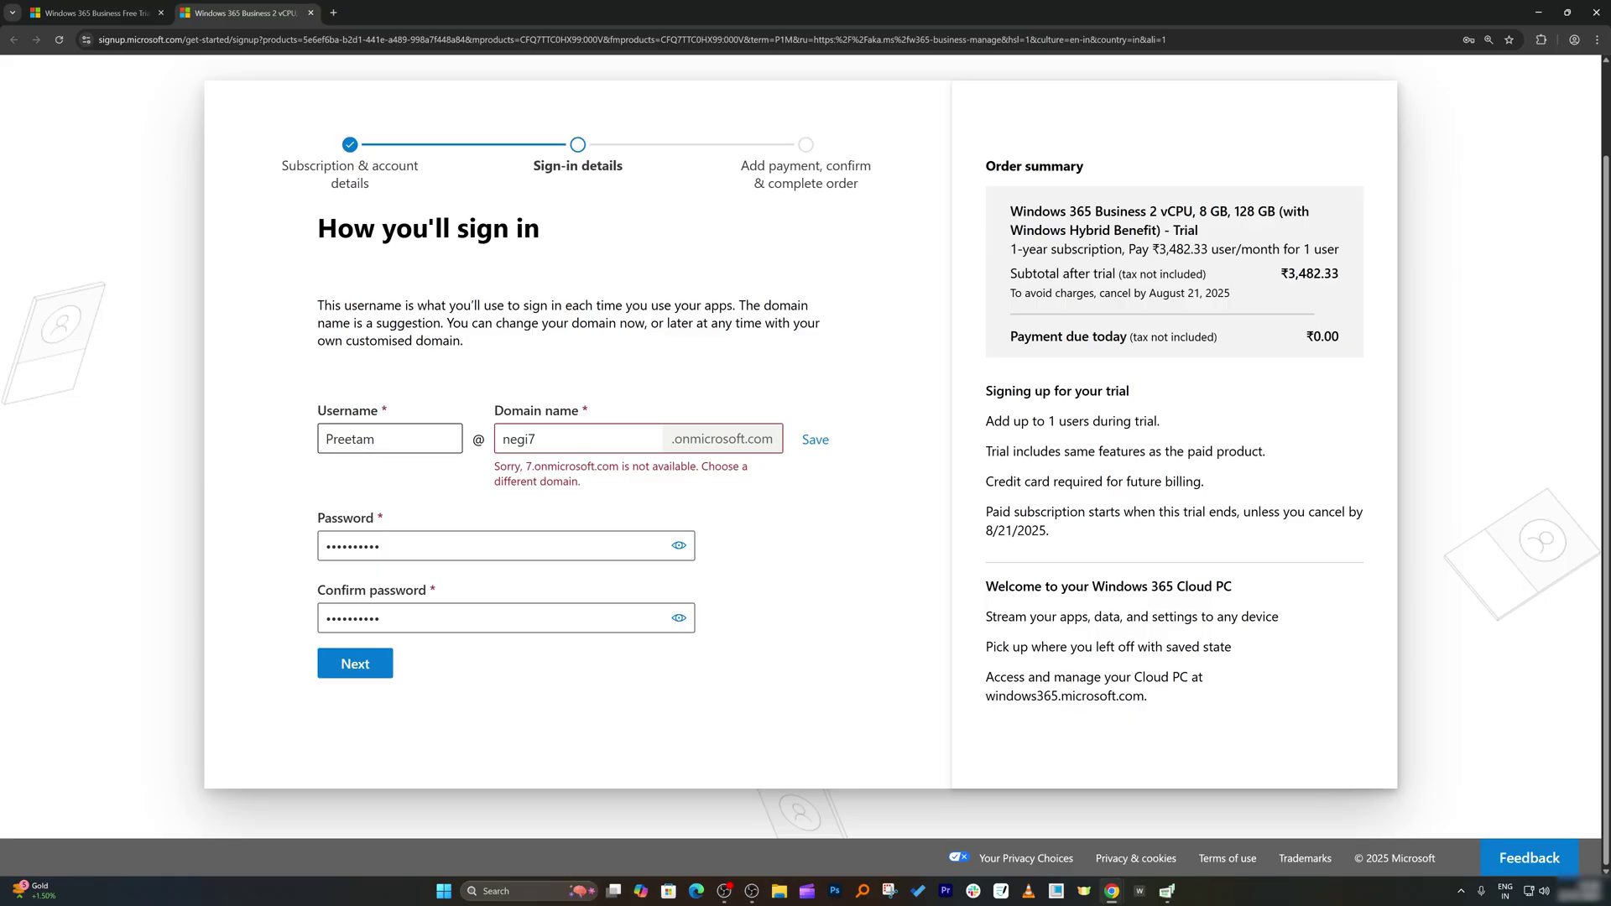
{"action": "left_click_drag", "start_coordinate": [332, 438], "coordinate": [376, 438]}
{"action": "key", "text": "Tab"}
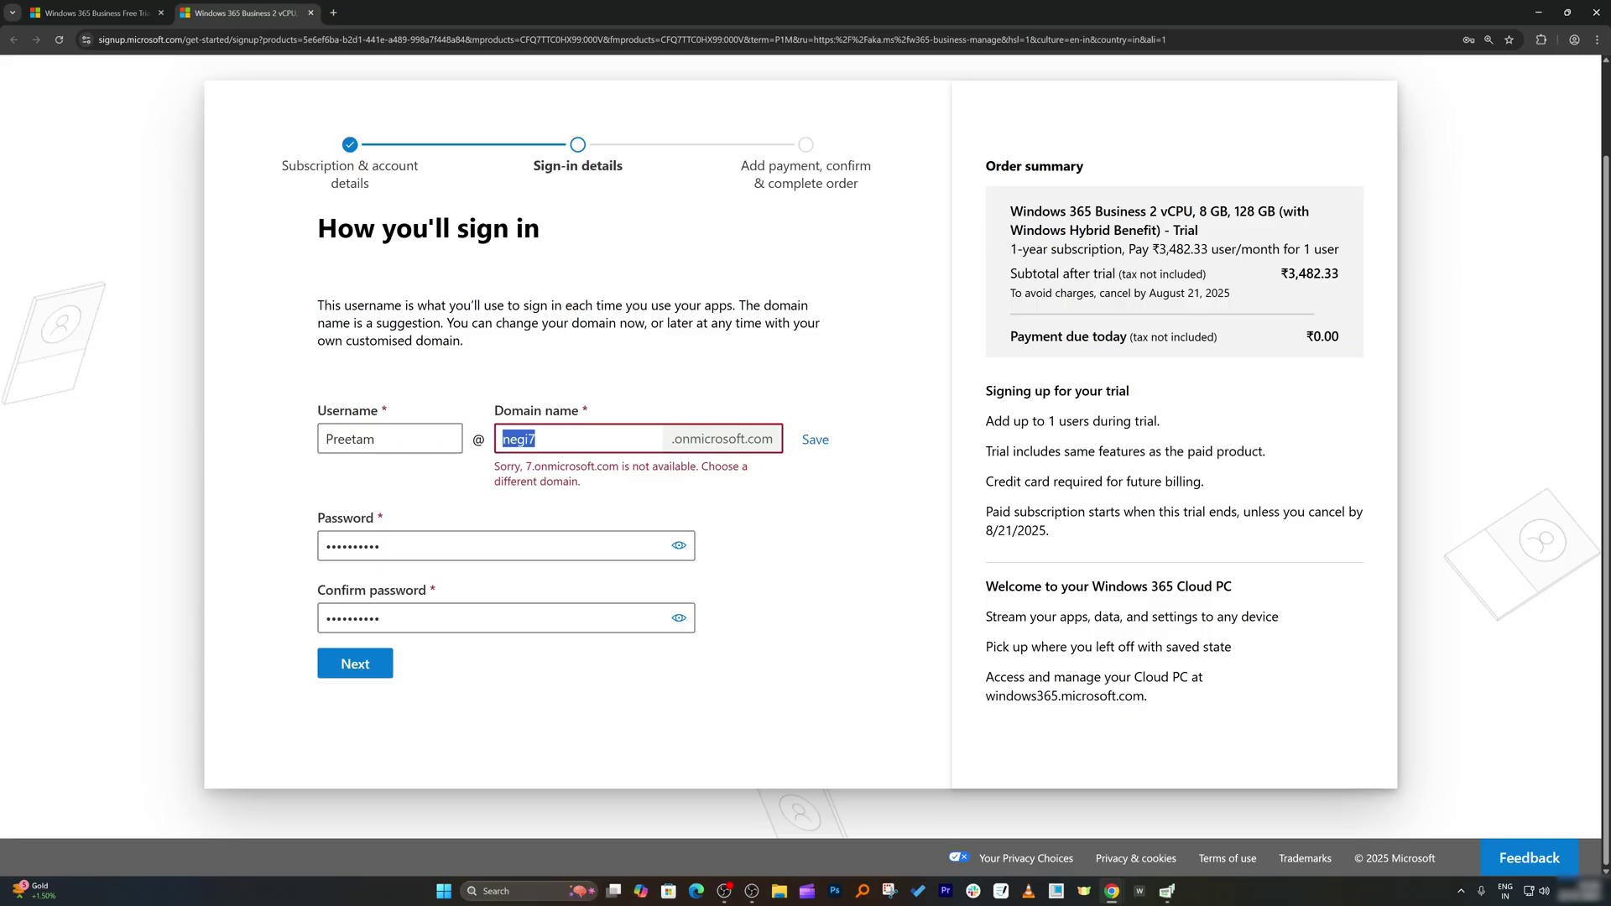
{"action": "left_click", "coordinate": [355, 663]}
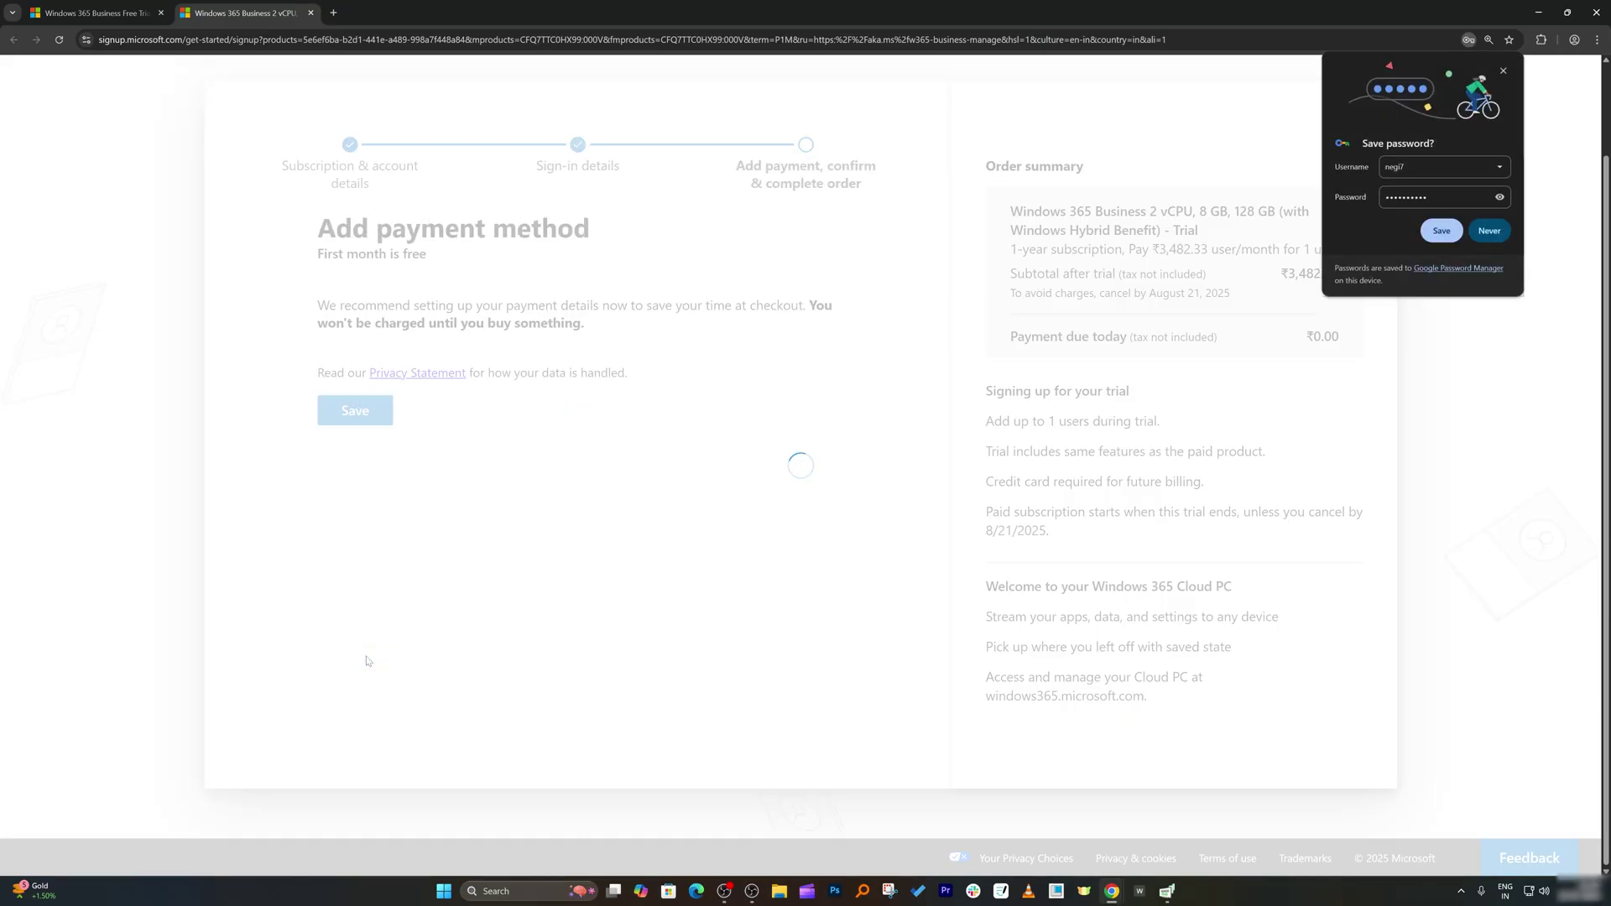
Step: Enter the card number and security code, and choose the card's expiry month and year
{"action": "scroll", "coordinate": [437, 571], "scroll_direction": "down", "scroll_amount": 1}
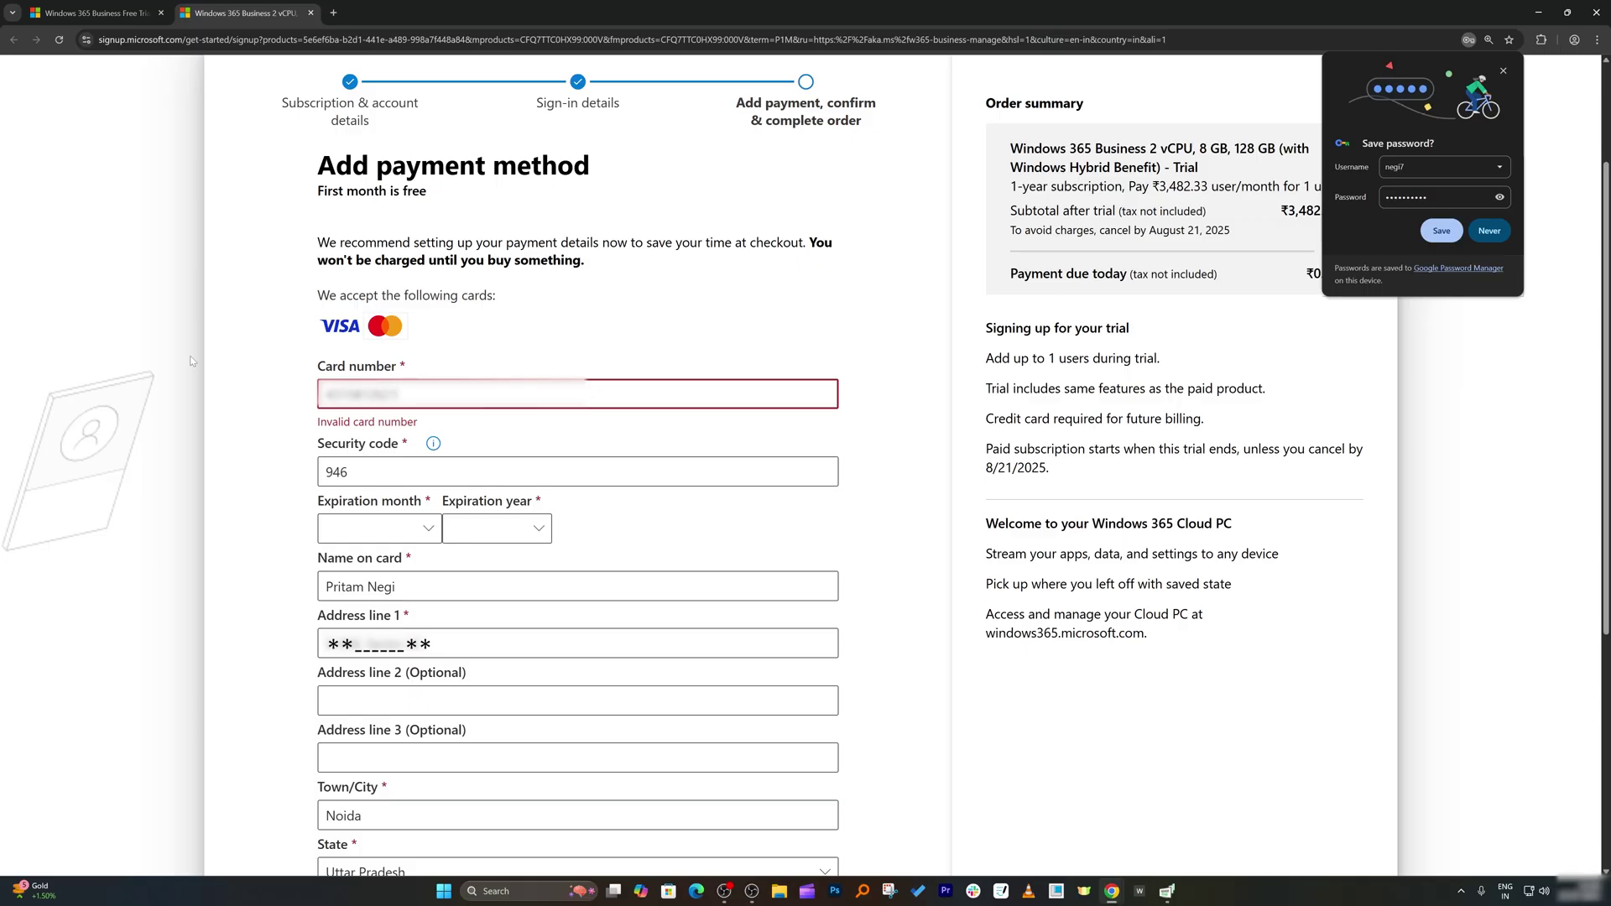
{"action": "key", "text": "Tab"}
{"action": "key", "text": "BackSpace"}
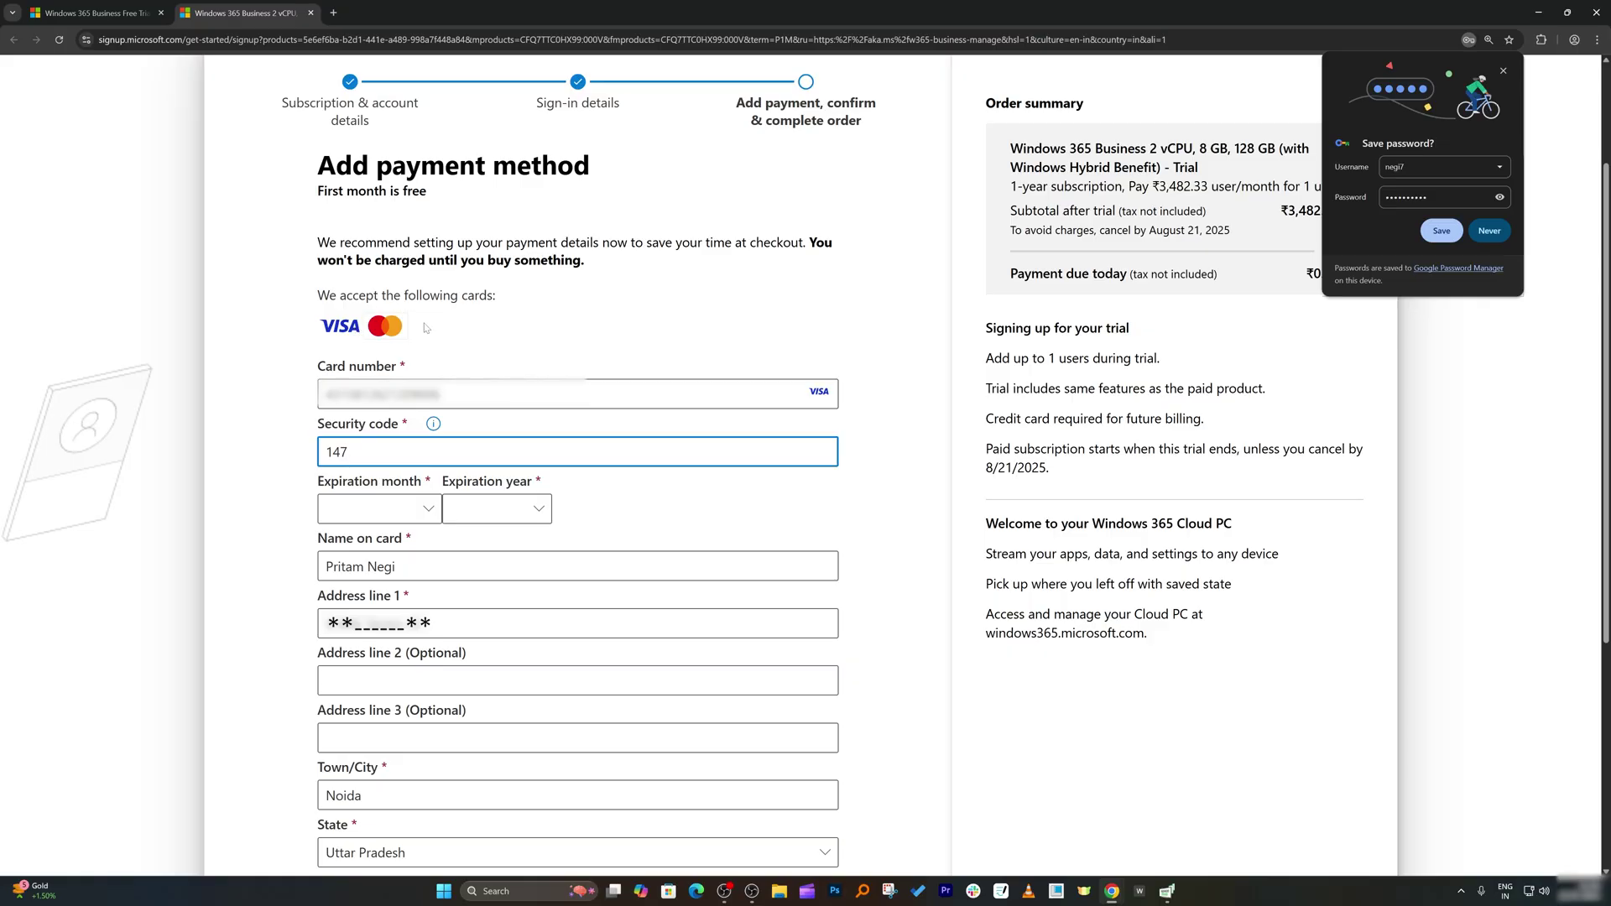
{"action": "left_click", "coordinate": [424, 508]}
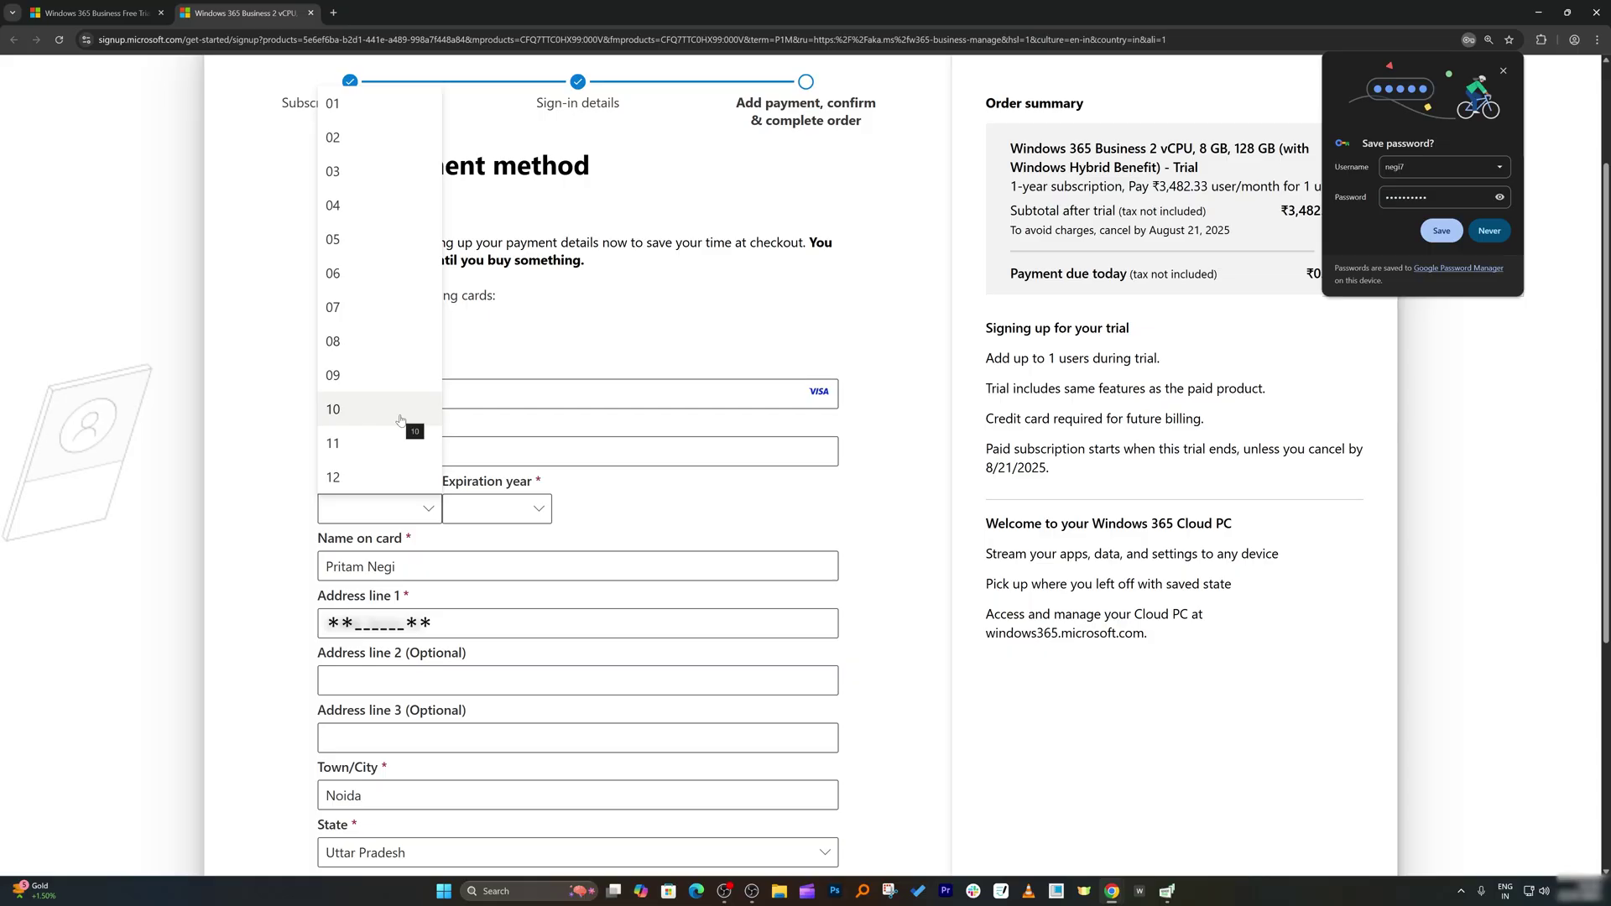
{"action": "left_click", "coordinate": [373, 444]}
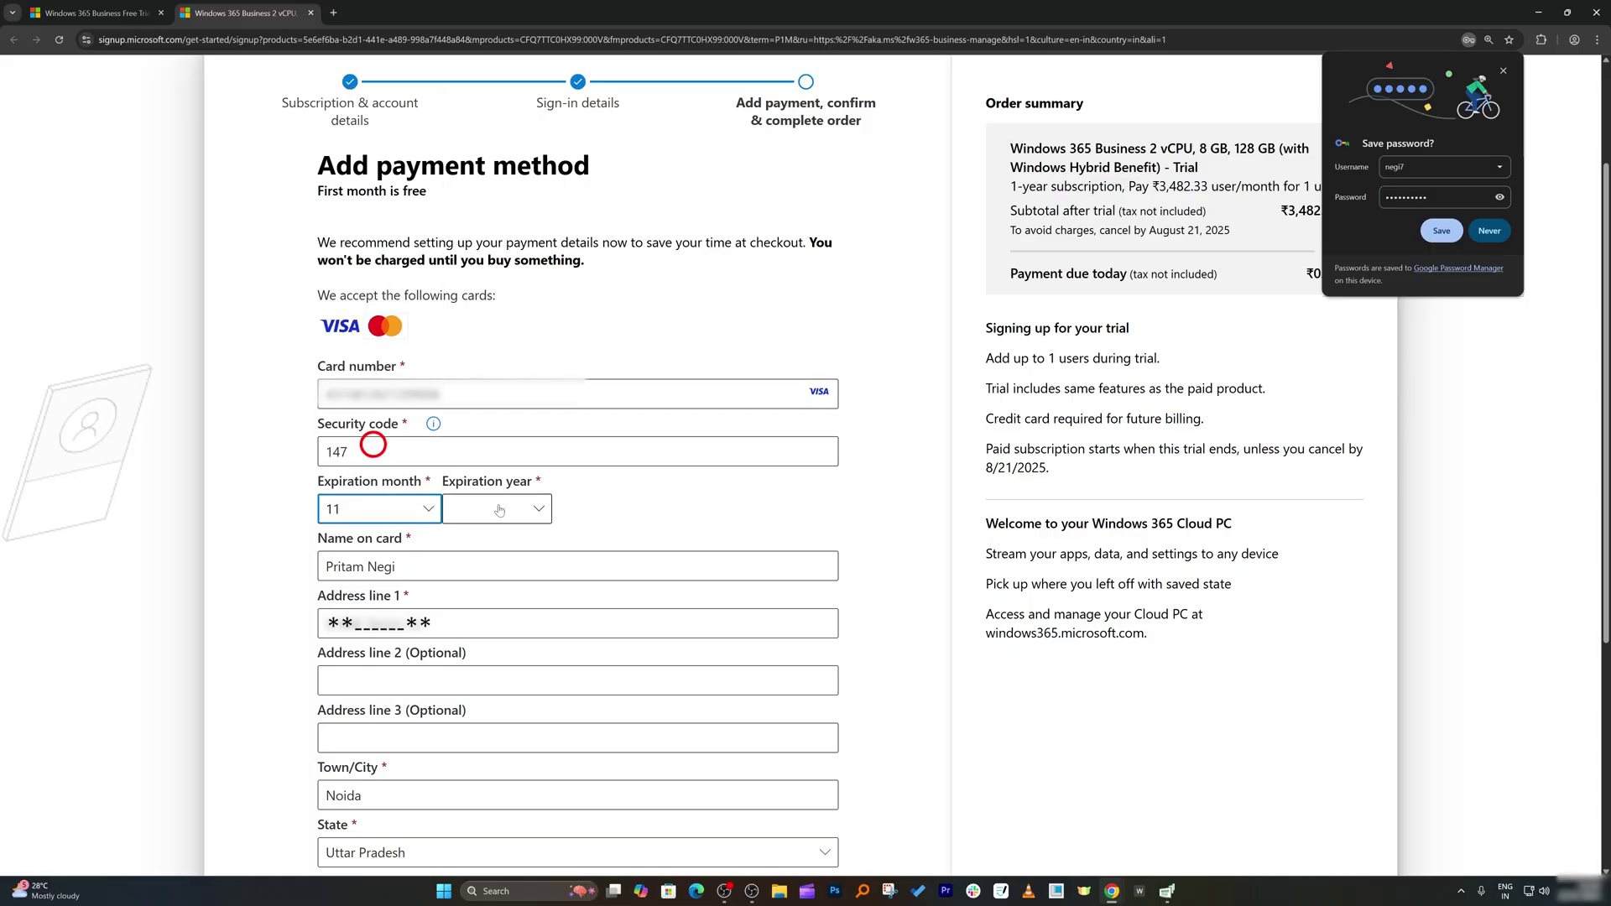
{"action": "left_click", "coordinate": [499, 510]}
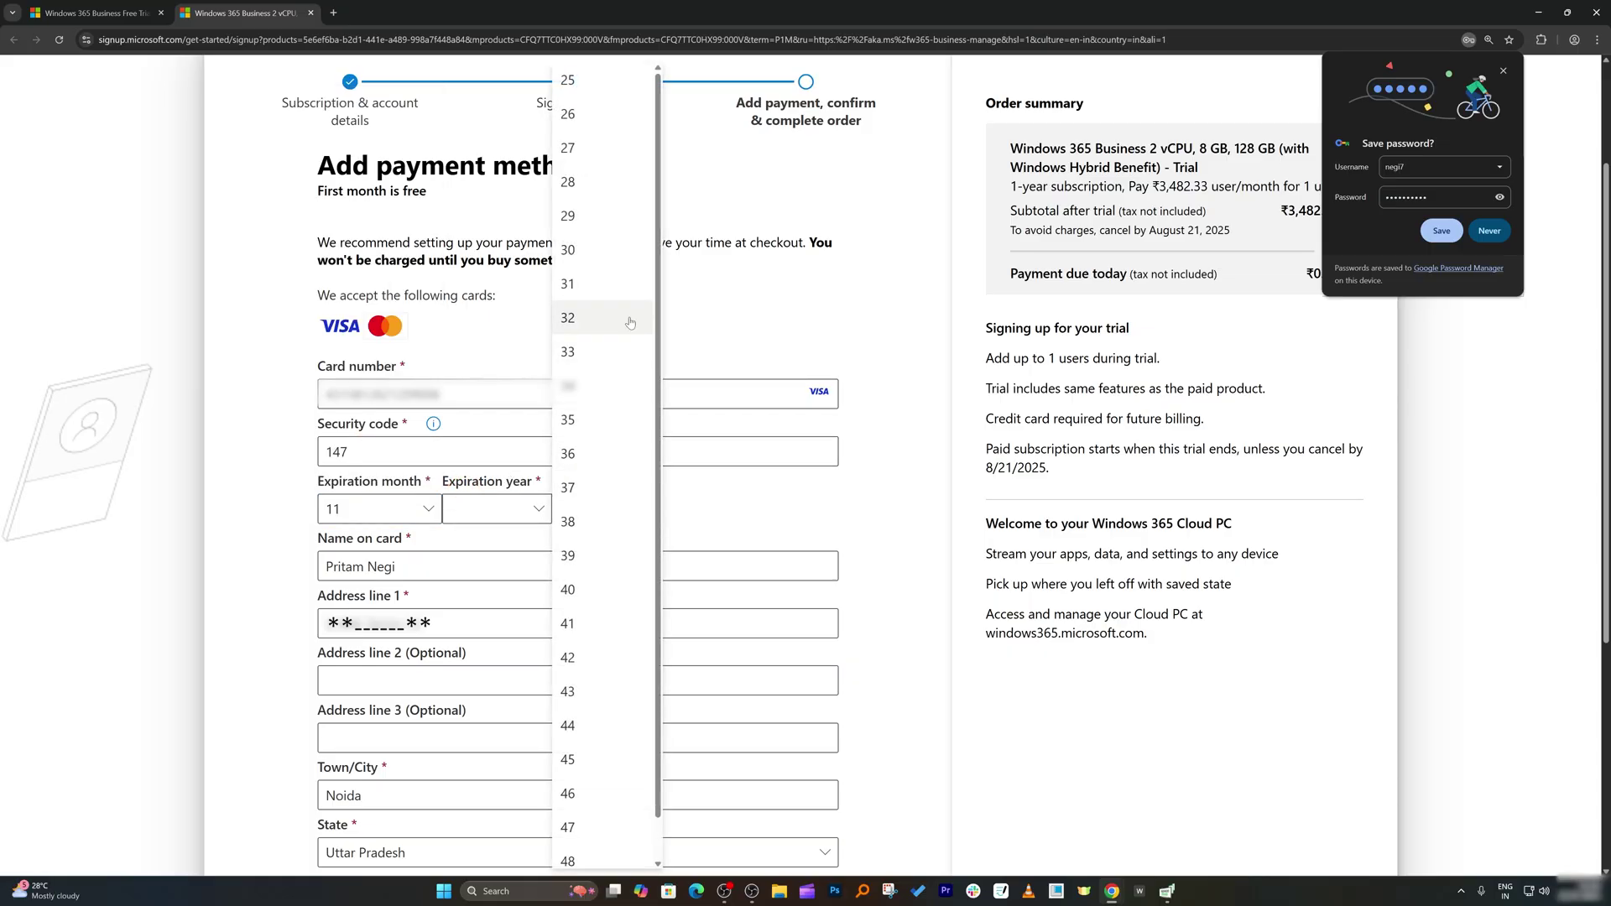
{"action": "left_click", "coordinate": [587, 181]}
Step: Add a middle name to the name on card, save the payment method, and accept the billing address
{"action": "scroll", "coordinate": [579, 252], "scroll_direction": "down", "scroll_amount": 2}
{"action": "left_click", "coordinate": [366, 378]}
{"action": "type", "text": "Singh"}
{"action": "scroll", "coordinate": [559, 341], "scroll_direction": "down", "scroll_amount": 2}
{"action": "left_click", "coordinate": [370, 718]}
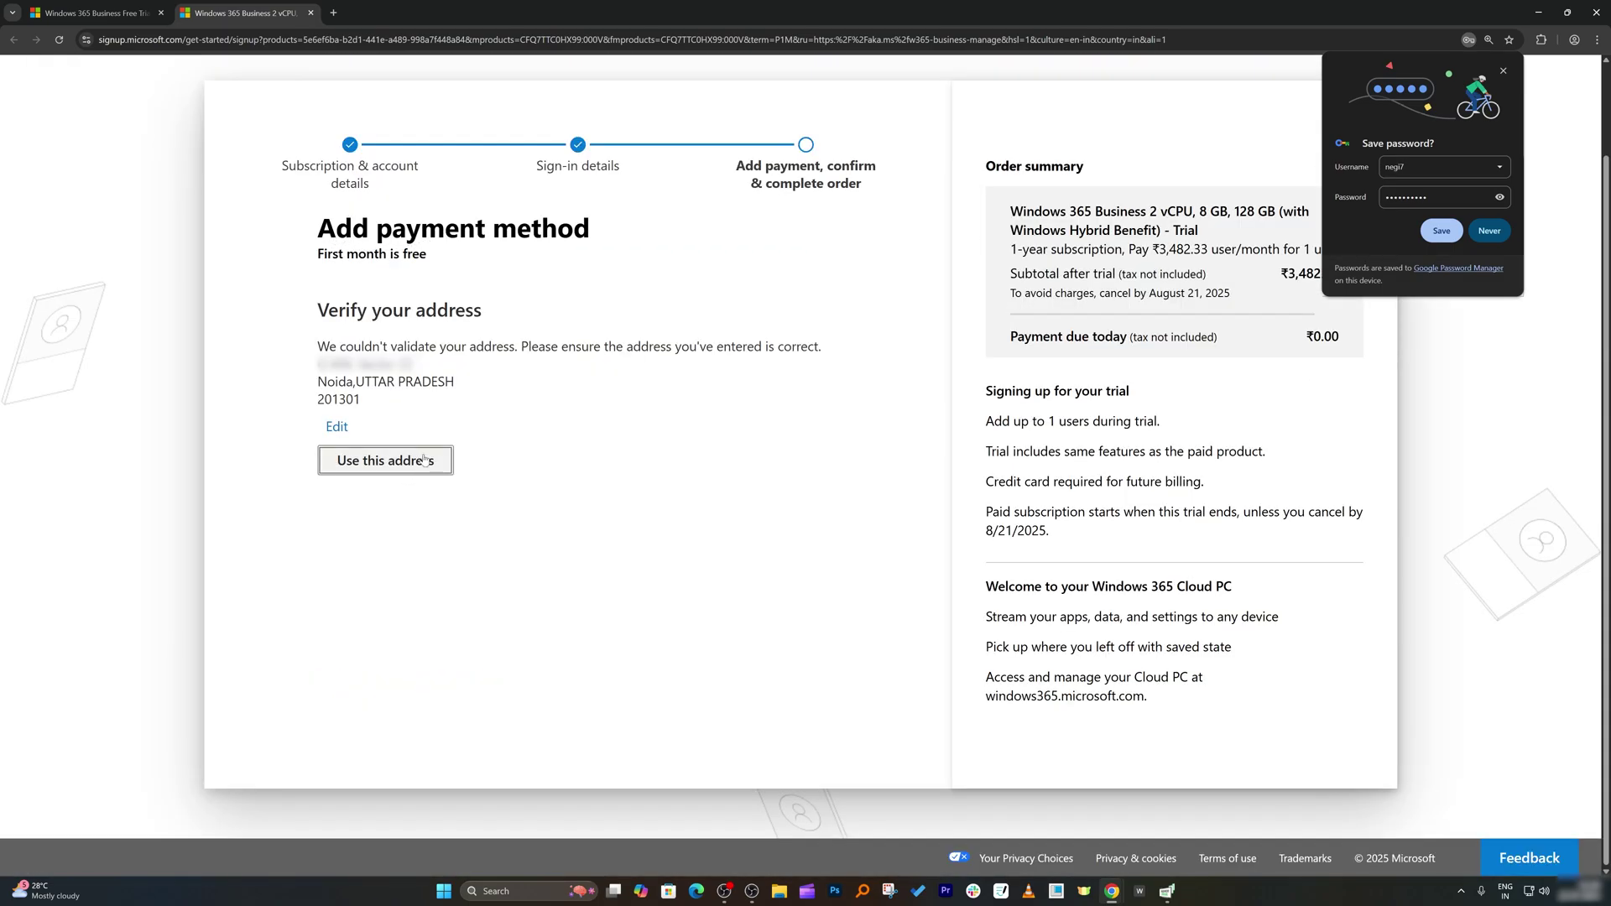
{"action": "left_click", "coordinate": [1484, 235]}
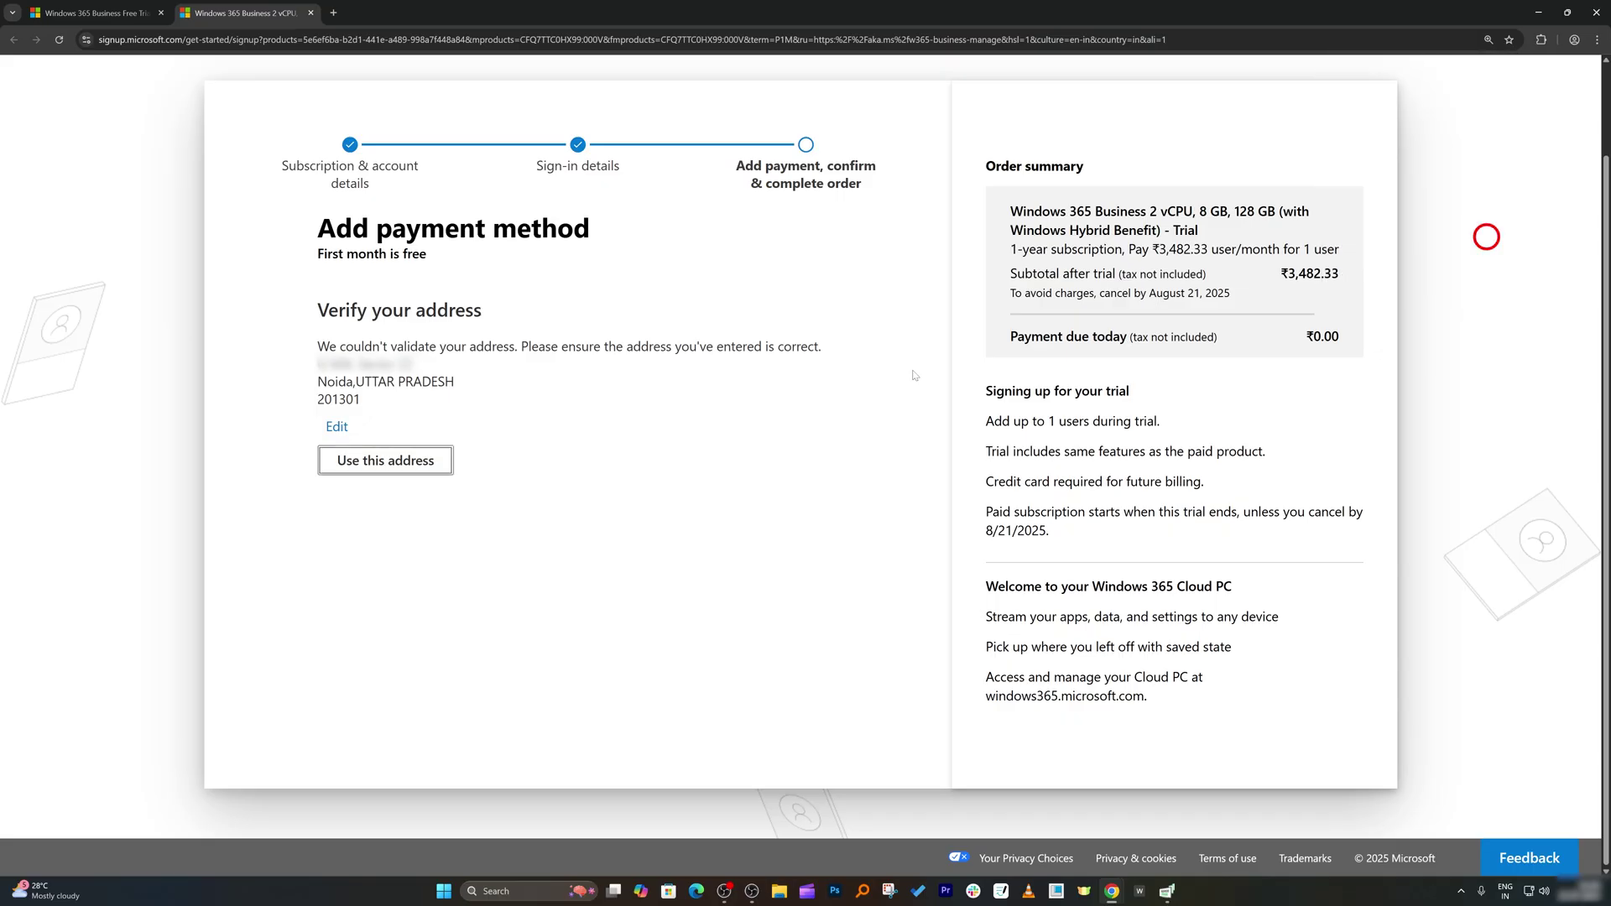
{"action": "left_click", "coordinate": [406, 458]}
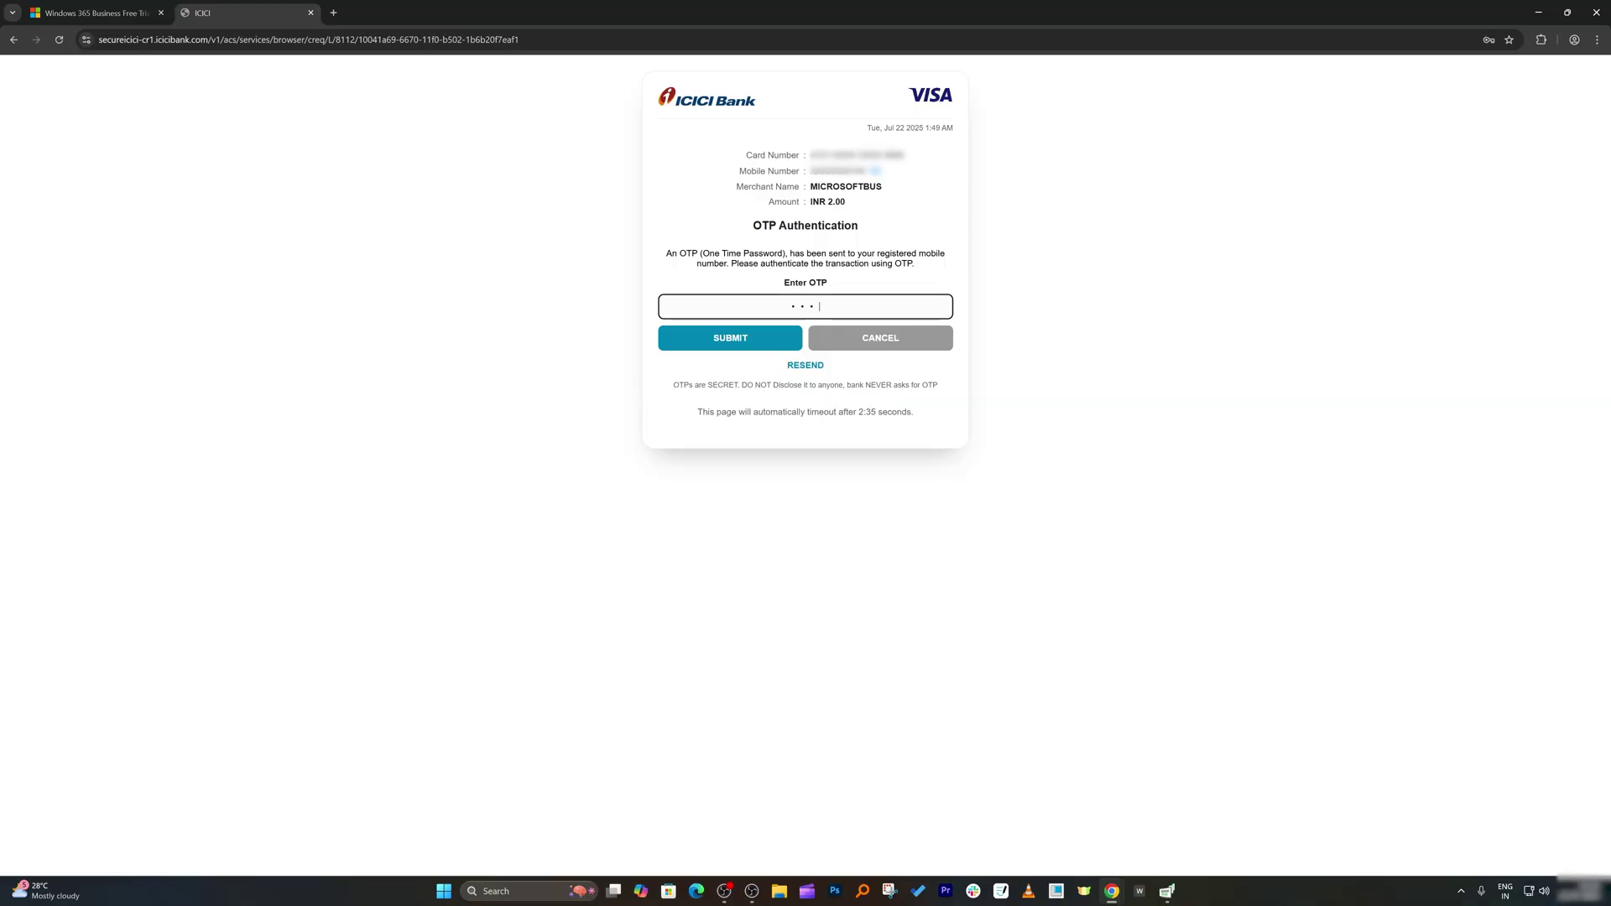
Step: Submit the one-time password on the ICICI Bank verification page to authenticate the card
{"action": "left_click", "coordinate": [781, 337]}
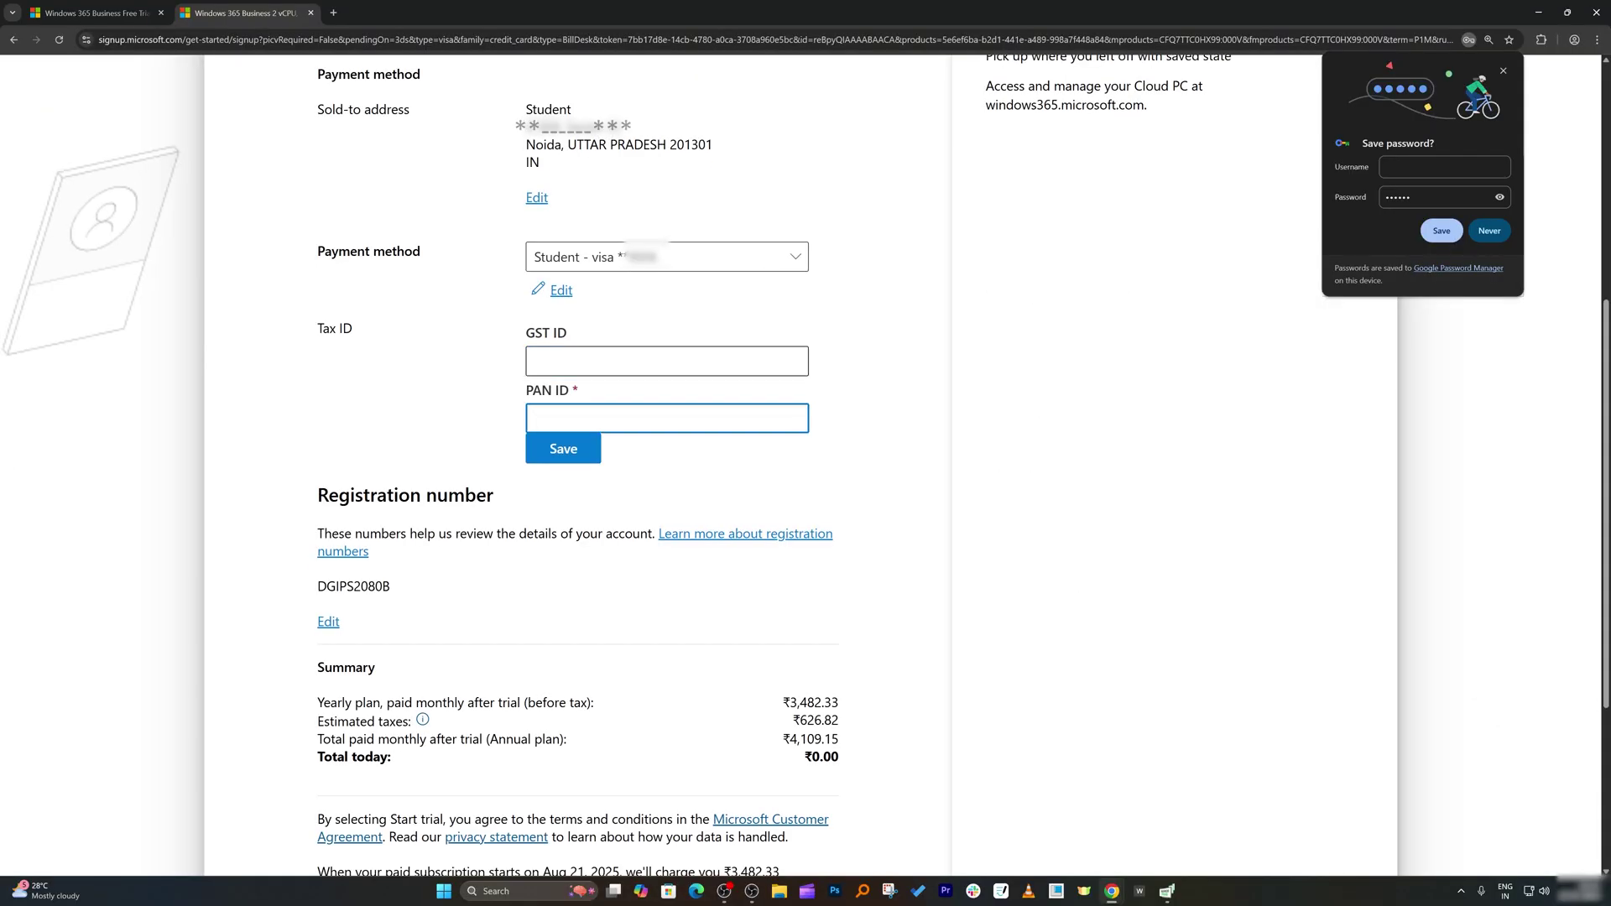
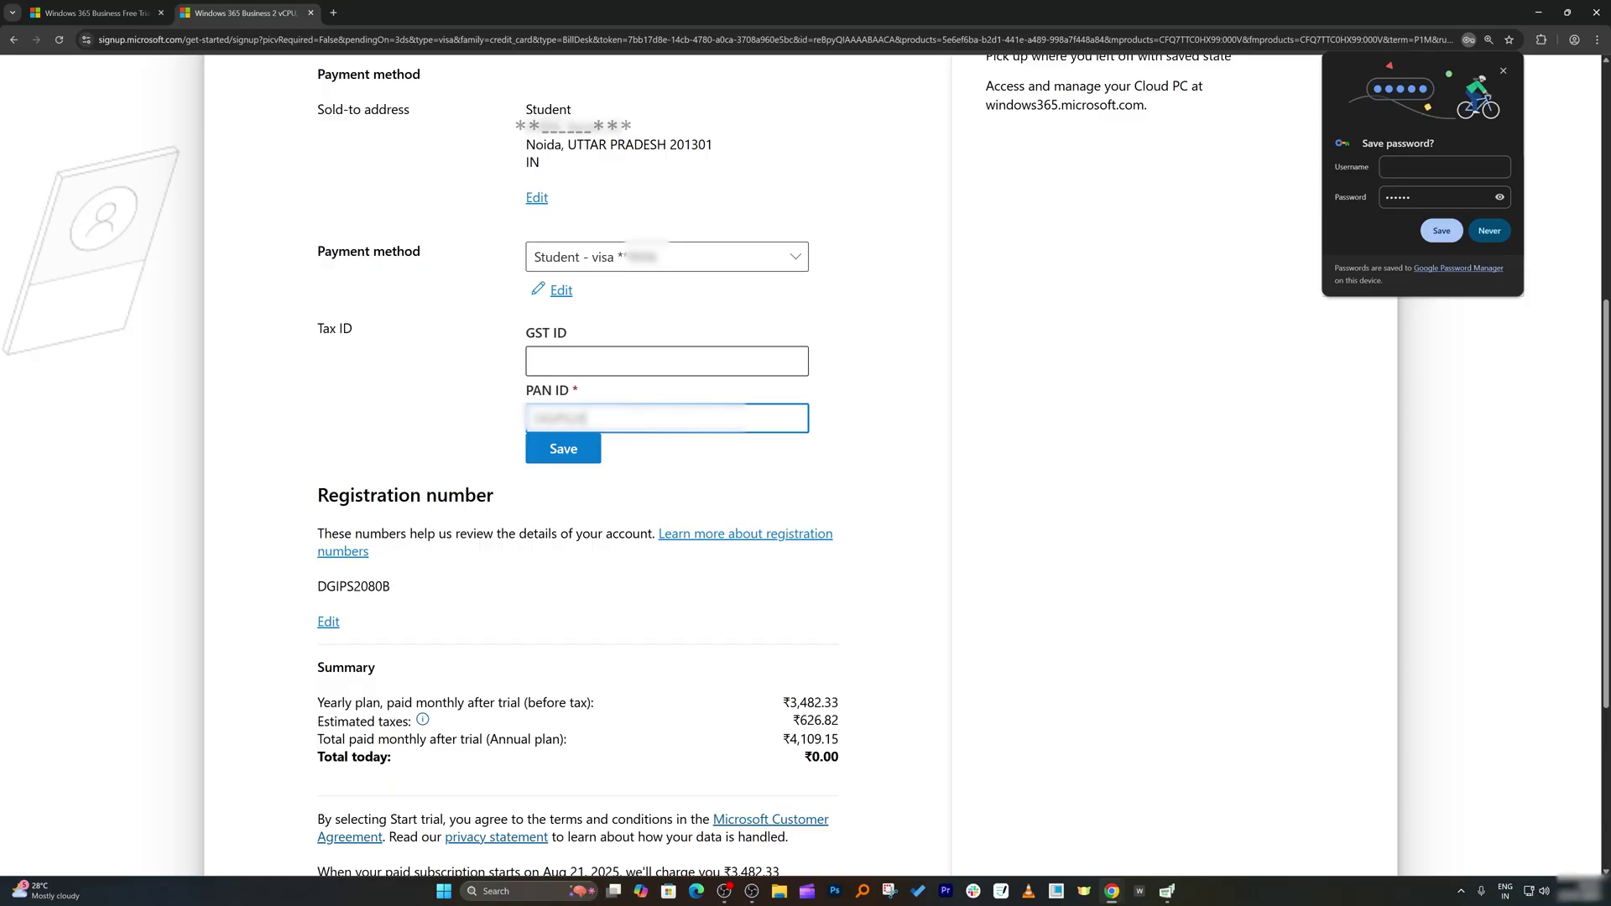
Step: Enter and save the PAN tax ID, declining Chrome's password save
{"action": "left_click", "coordinate": [568, 454]}
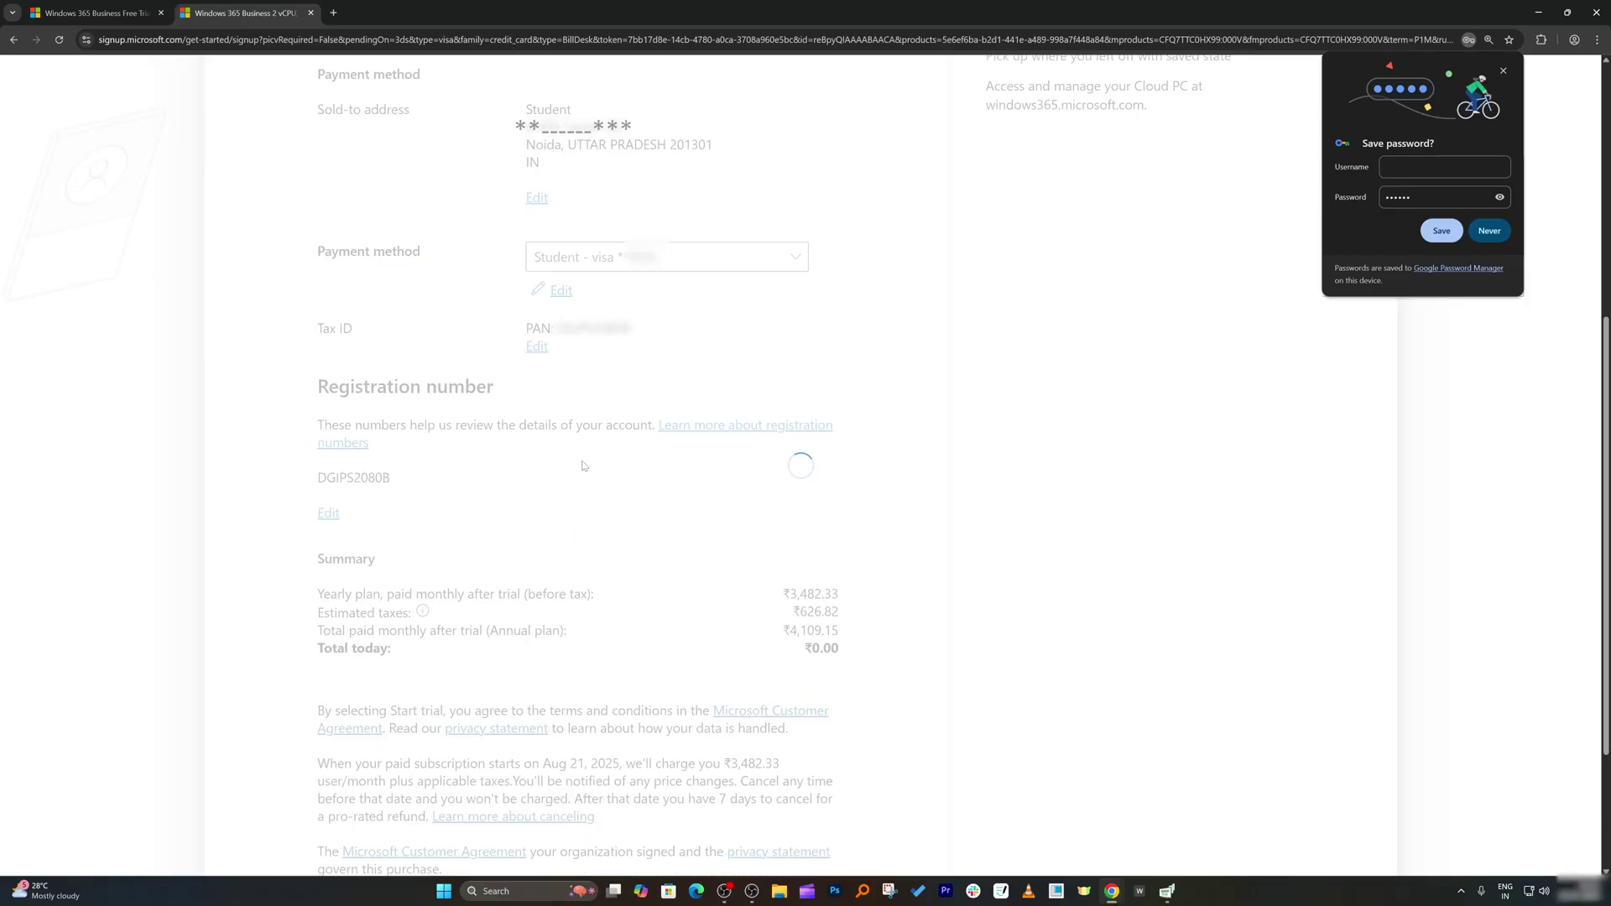
{"action": "left_click", "coordinate": [1490, 230]}
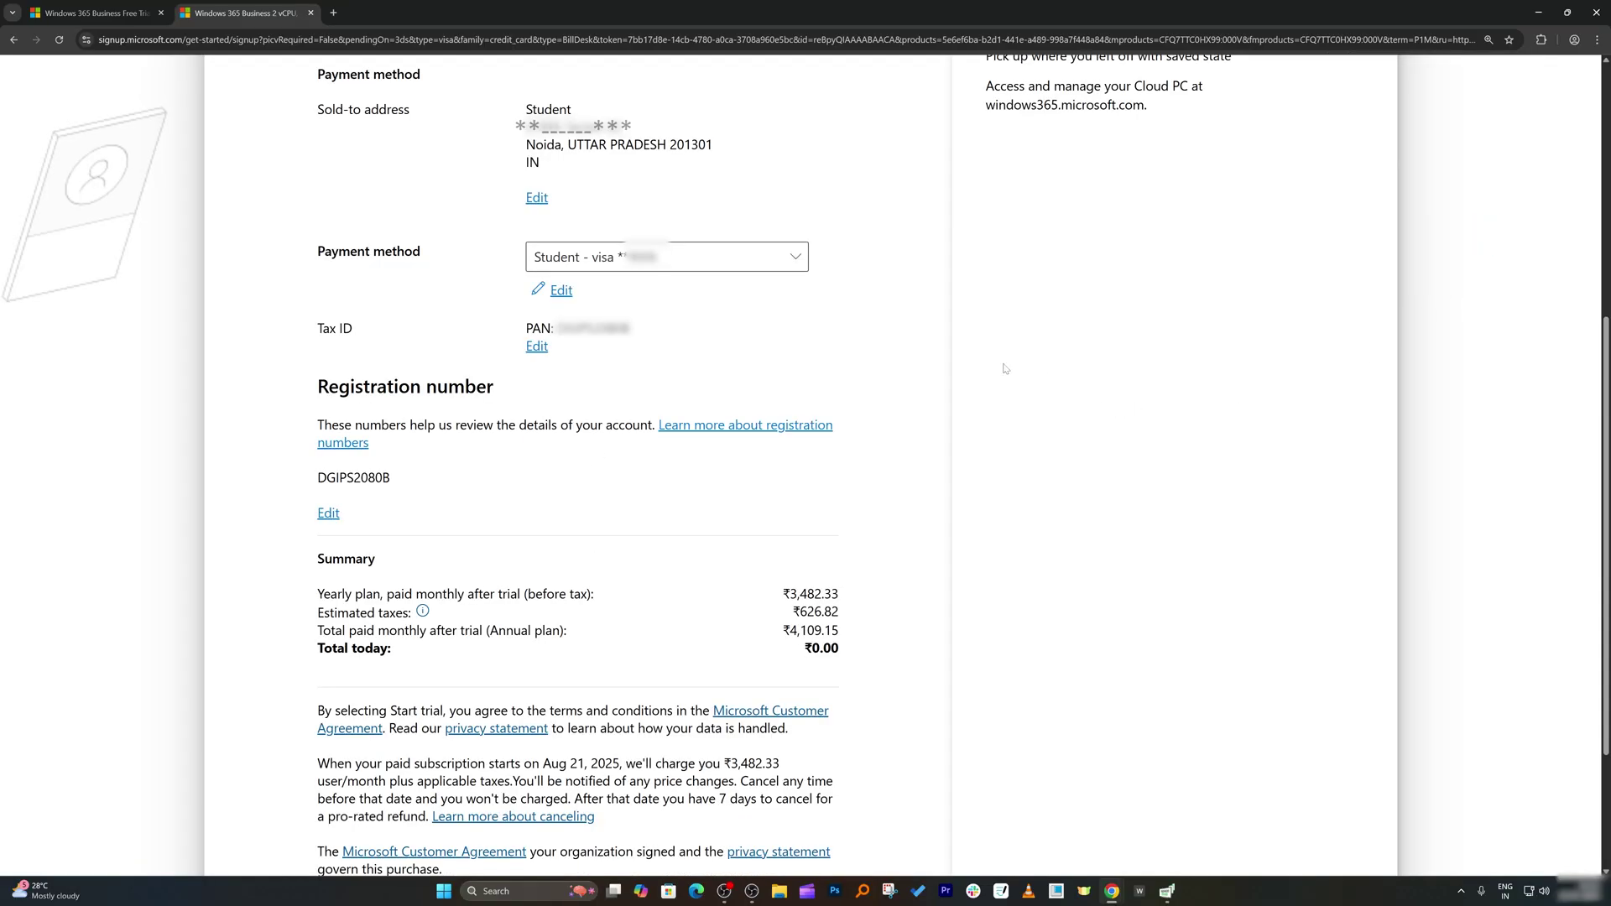
Step: Review the ₹626.82 estimated tax on the order and start the free trial
{"action": "scroll", "coordinate": [901, 375], "scroll_direction": "down", "scroll_amount": 3}
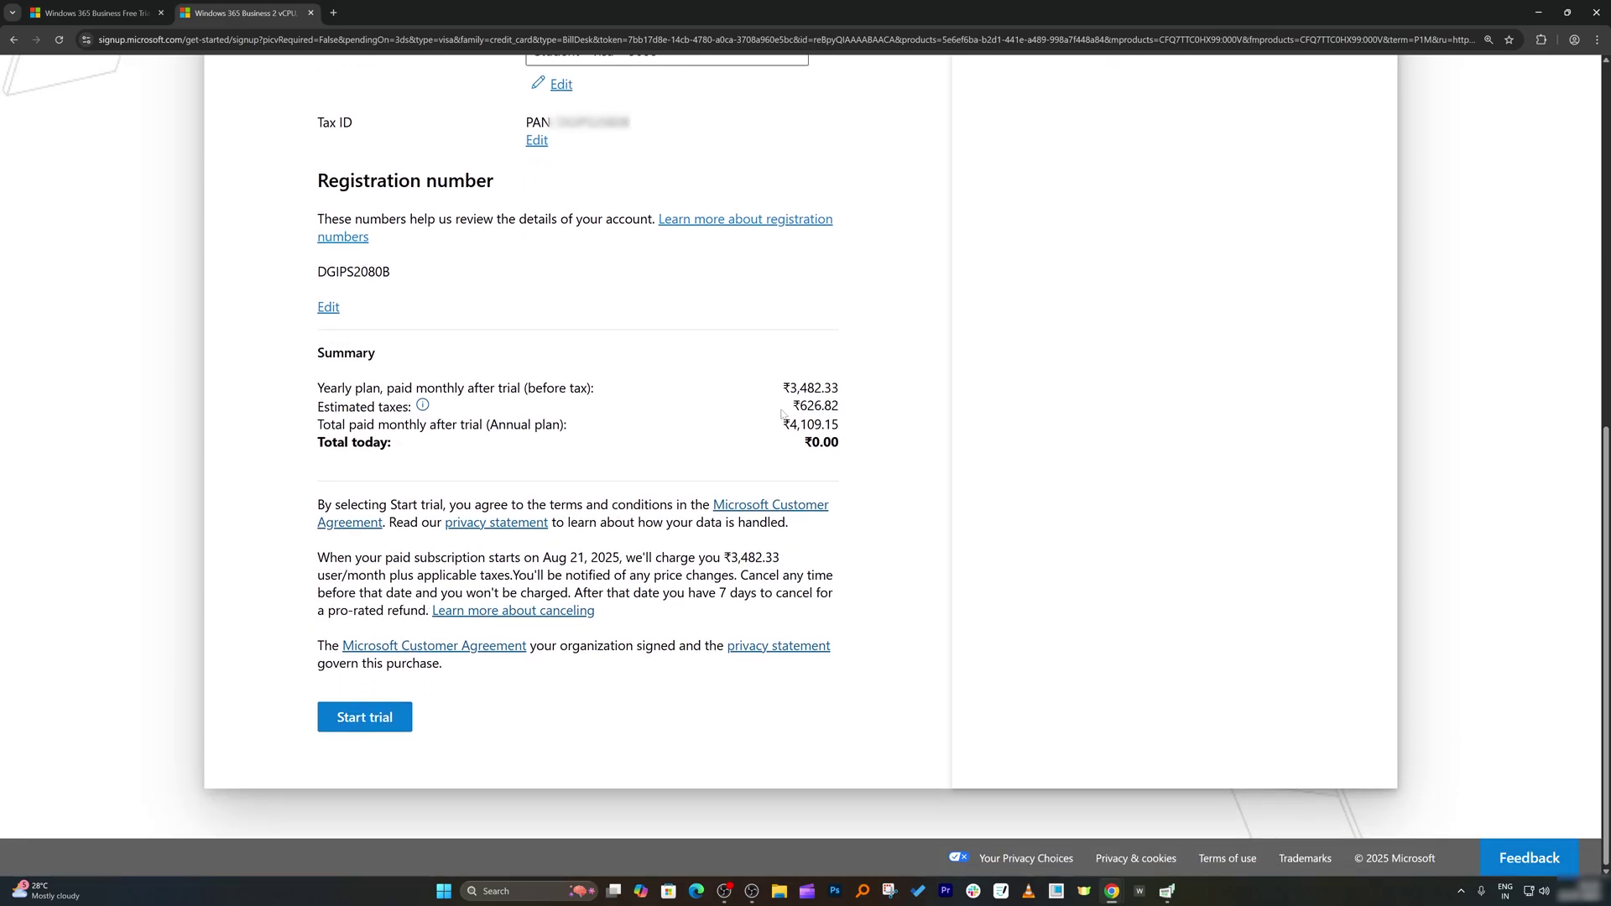
{"action": "left_click_drag", "start_coordinate": [783, 408], "coordinate": [845, 403]}
{"action": "scroll", "coordinate": [716, 396], "scroll_direction": "up", "scroll_amount": 3}
{"action": "scroll", "coordinate": [713, 439], "scroll_direction": "down", "scroll_amount": 2}
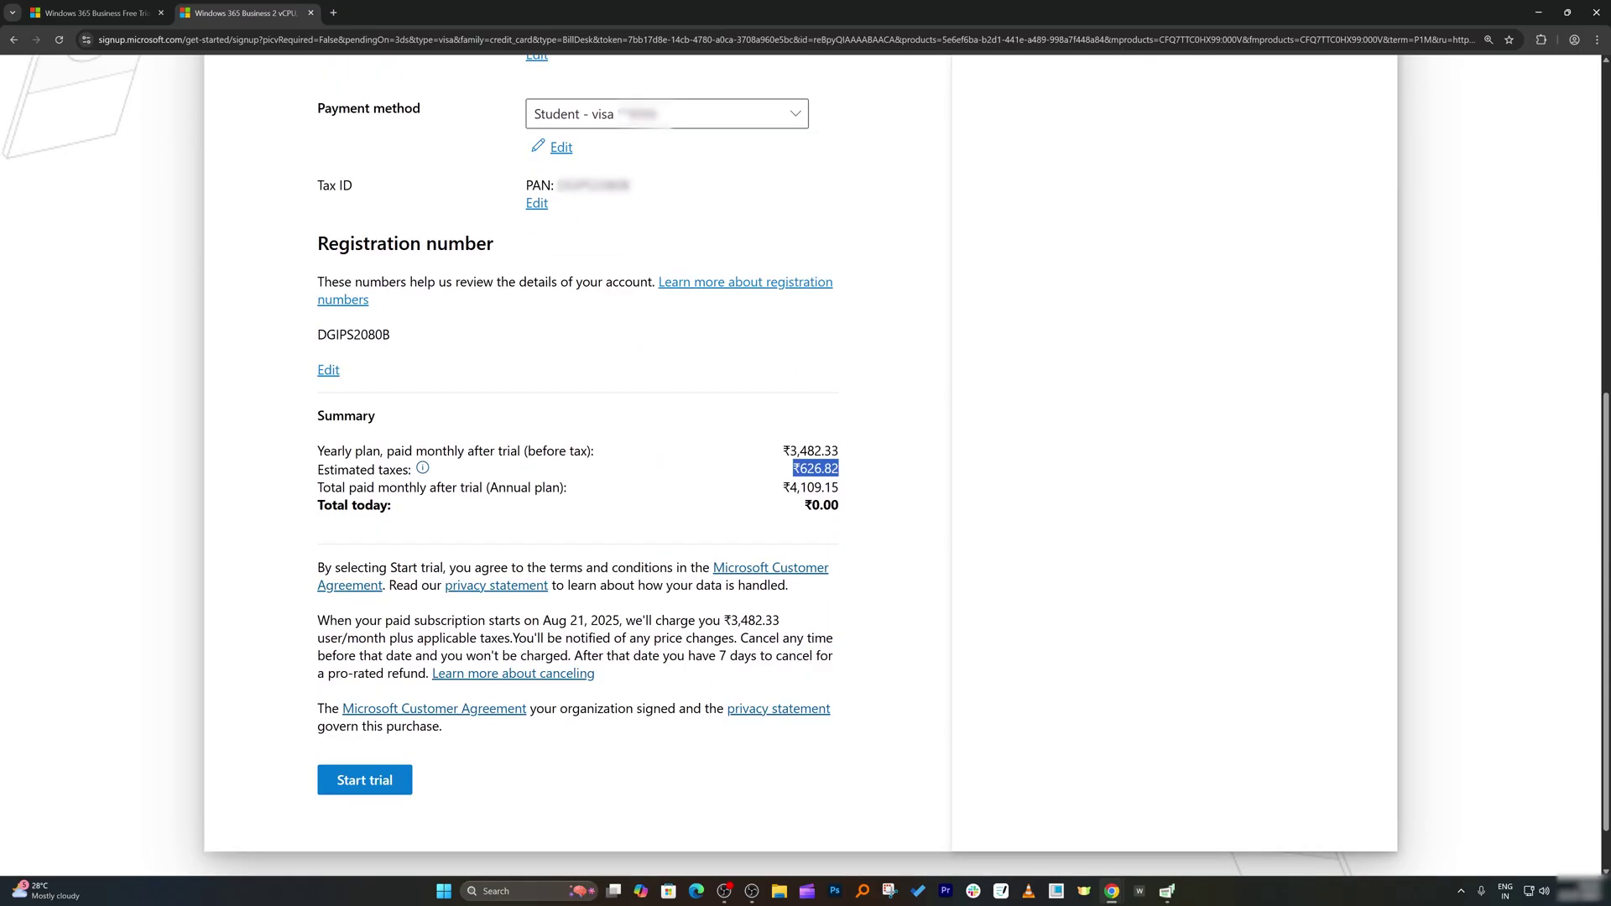
{"action": "left_click", "coordinate": [780, 472]}
{"action": "left_click", "coordinate": [378, 782]}
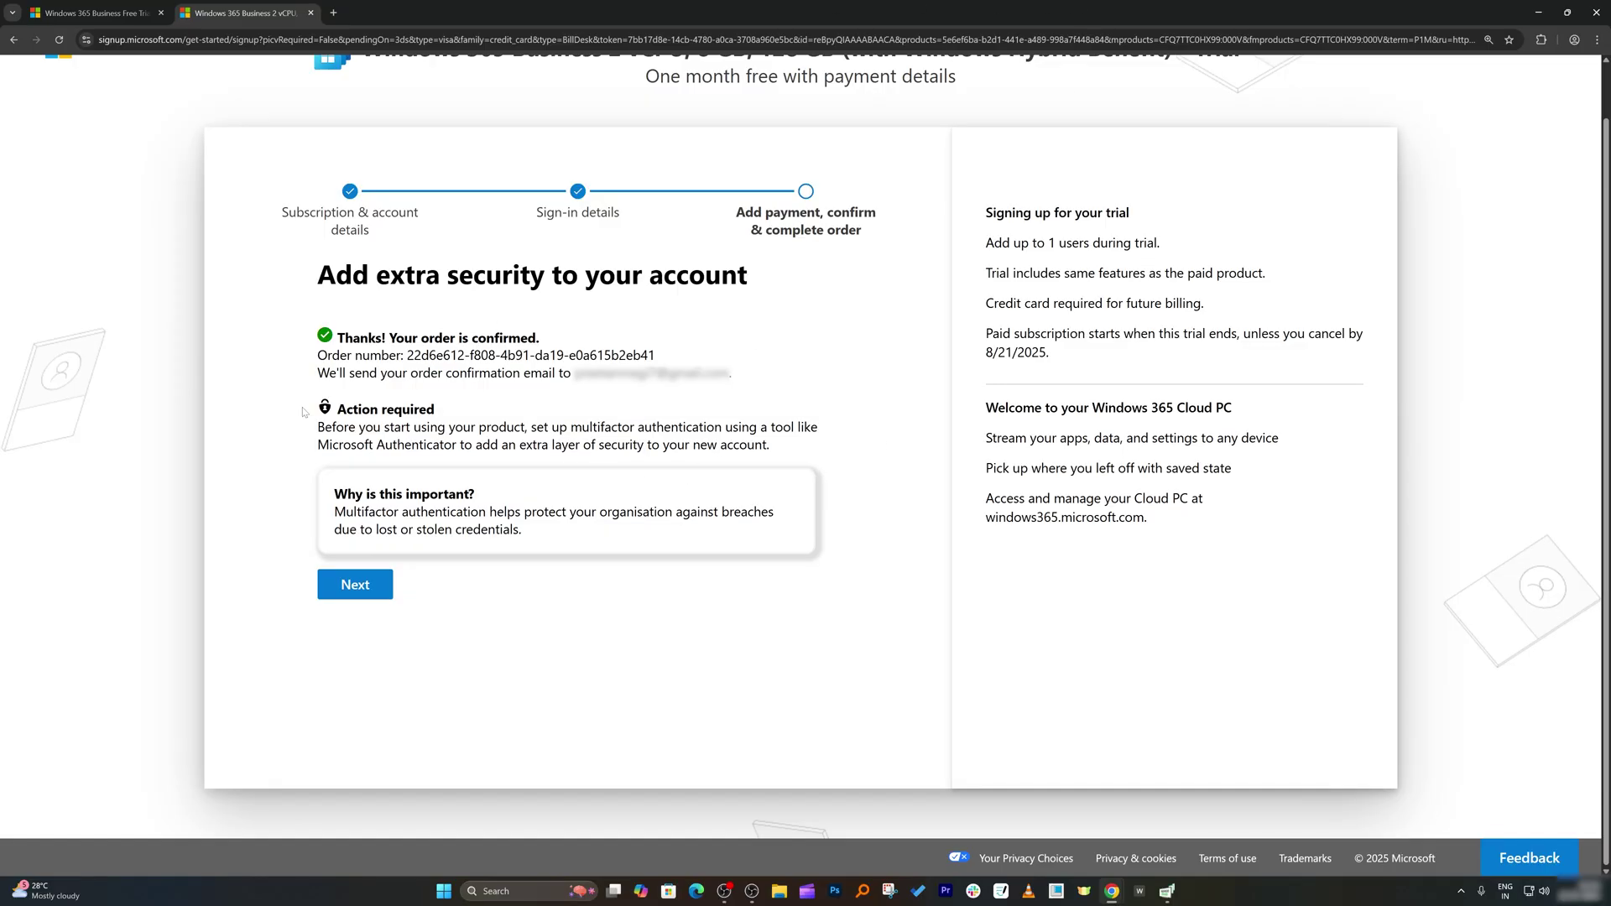
Step: Begin setting up extra account security with a second verification method
{"action": "left_click", "coordinate": [368, 583]}
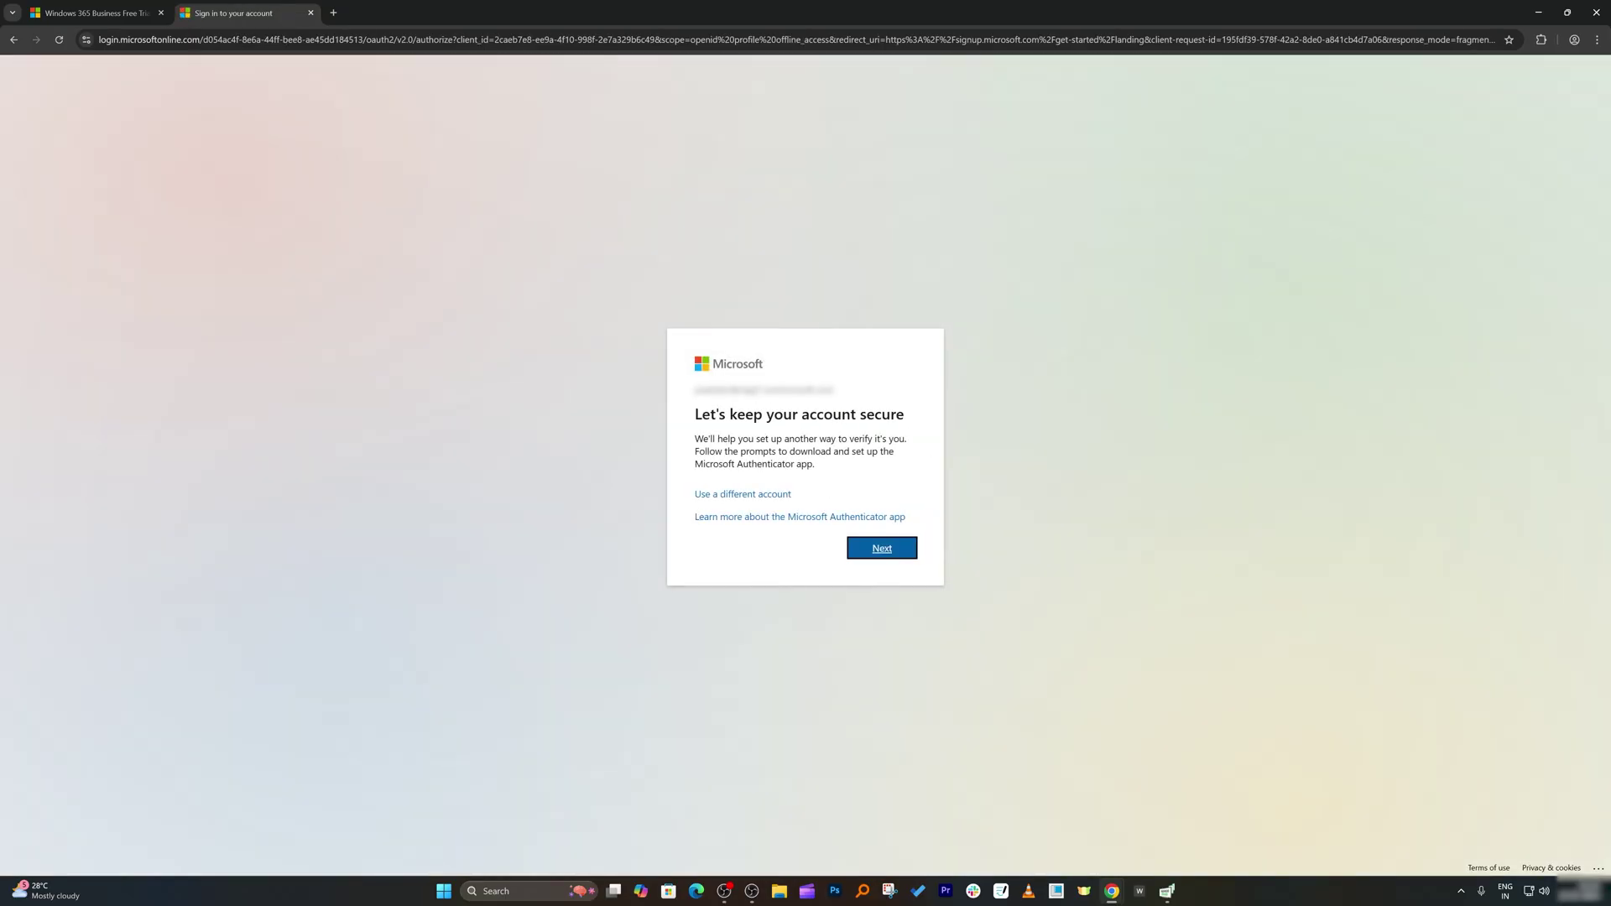
{"action": "left_click_drag", "start_coordinate": [765, 390], "coordinate": [705, 390]}
{"action": "left_click", "coordinate": [755, 394]}
{"action": "left_click", "coordinate": [888, 557]}
{"action": "left_click", "coordinate": [889, 557]}
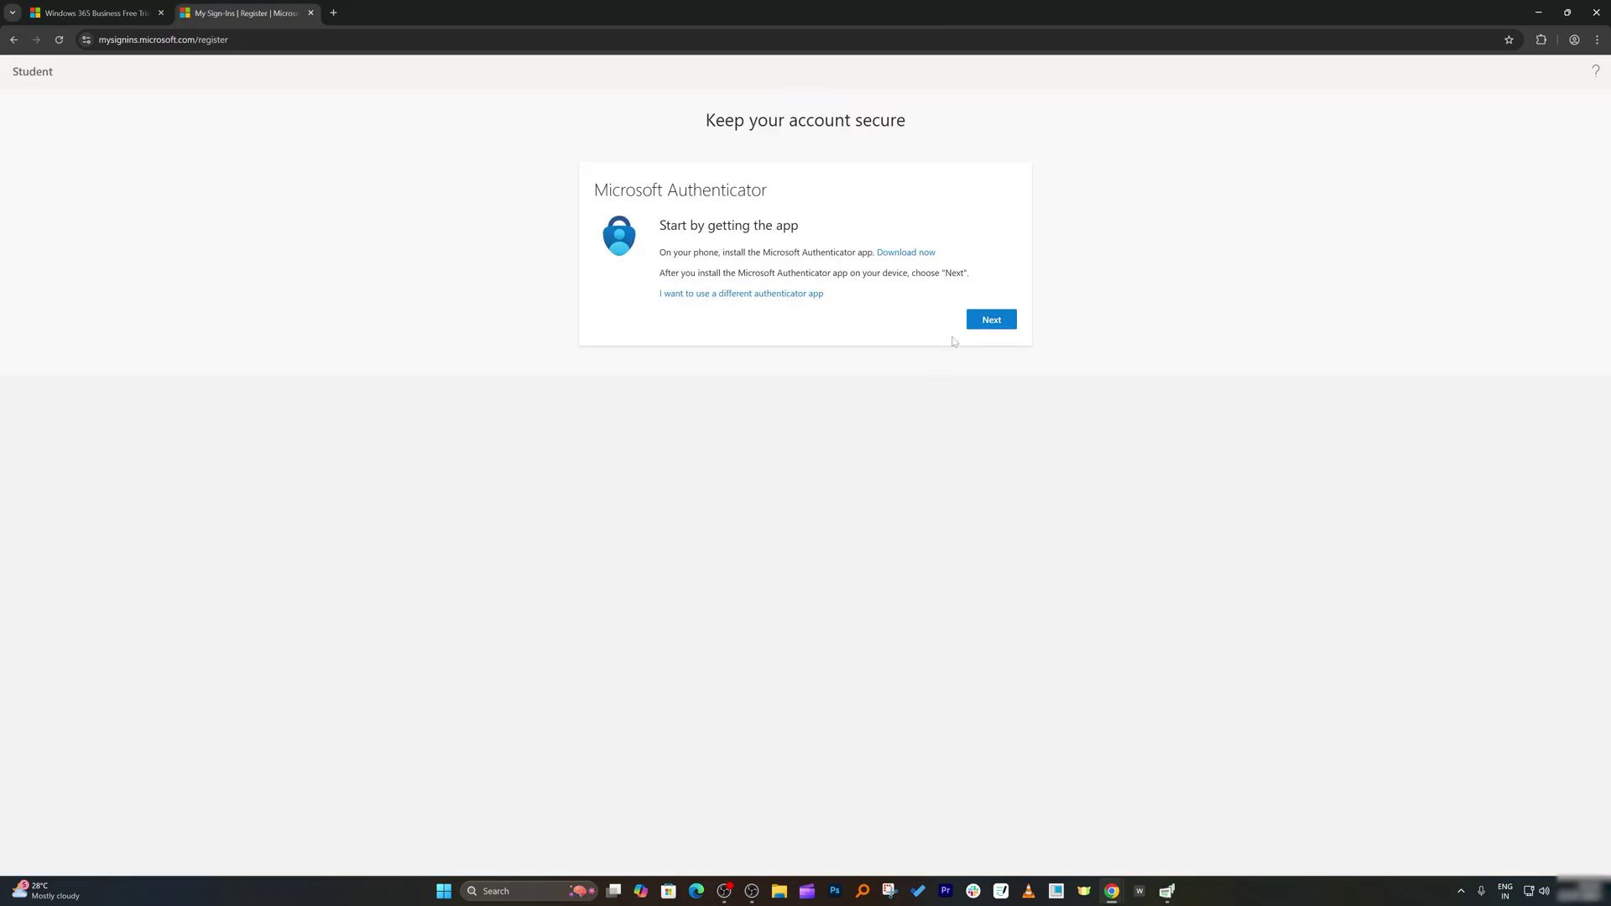
Step: Finish Microsoft Authenticator registration after the phone approval, ticking Don't show this again
{"action": "left_click", "coordinate": [992, 324]}
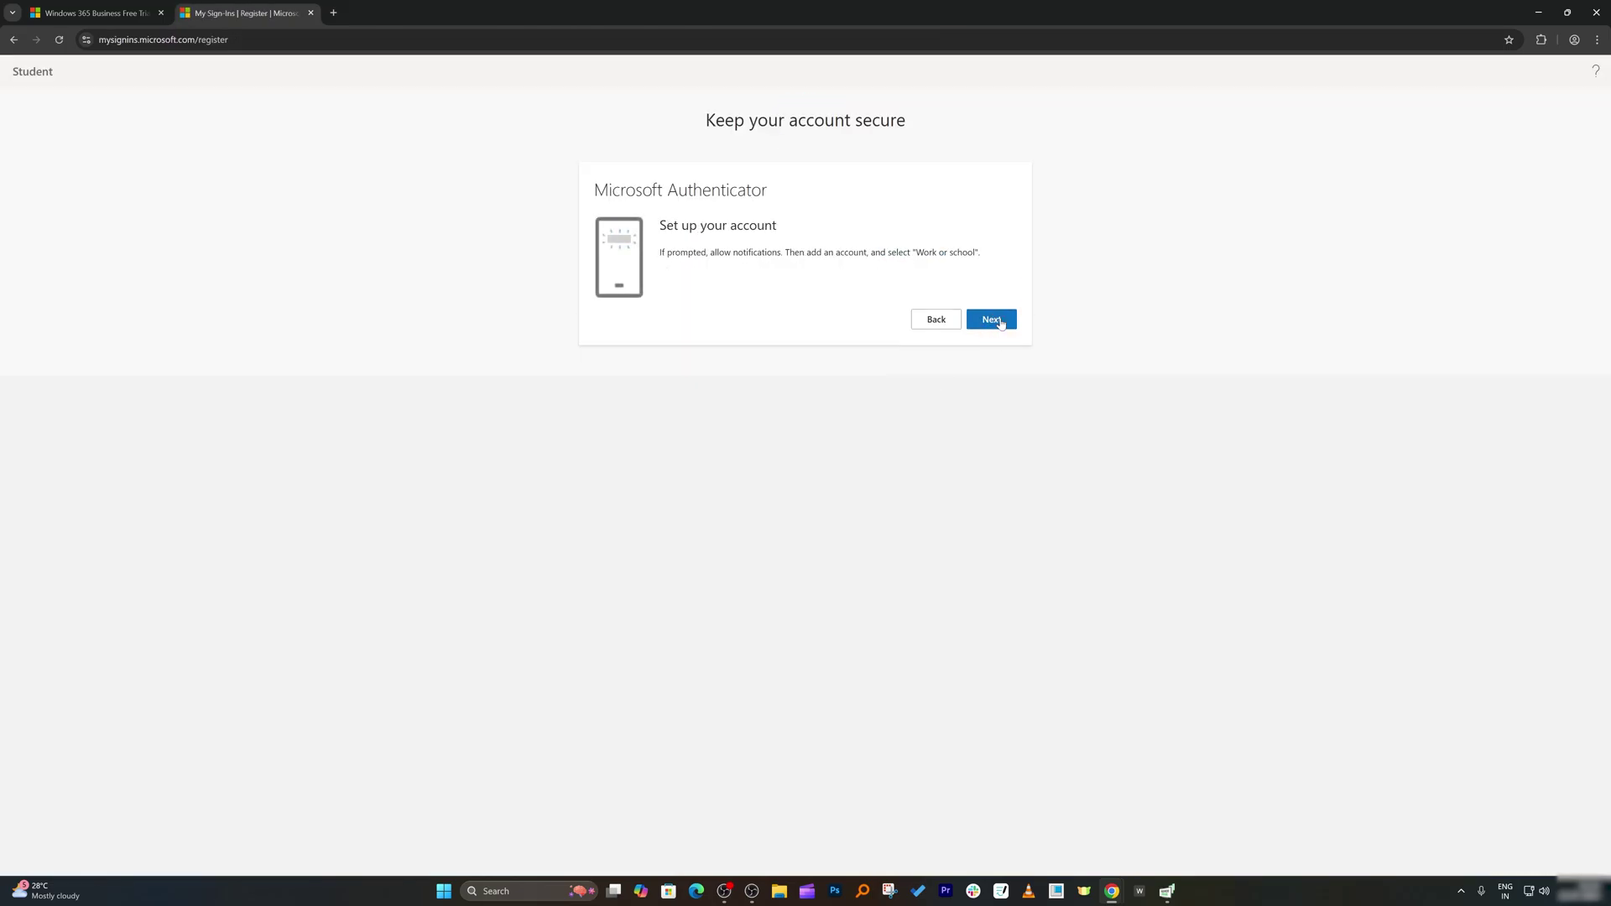
{"action": "left_click", "coordinate": [1001, 323]}
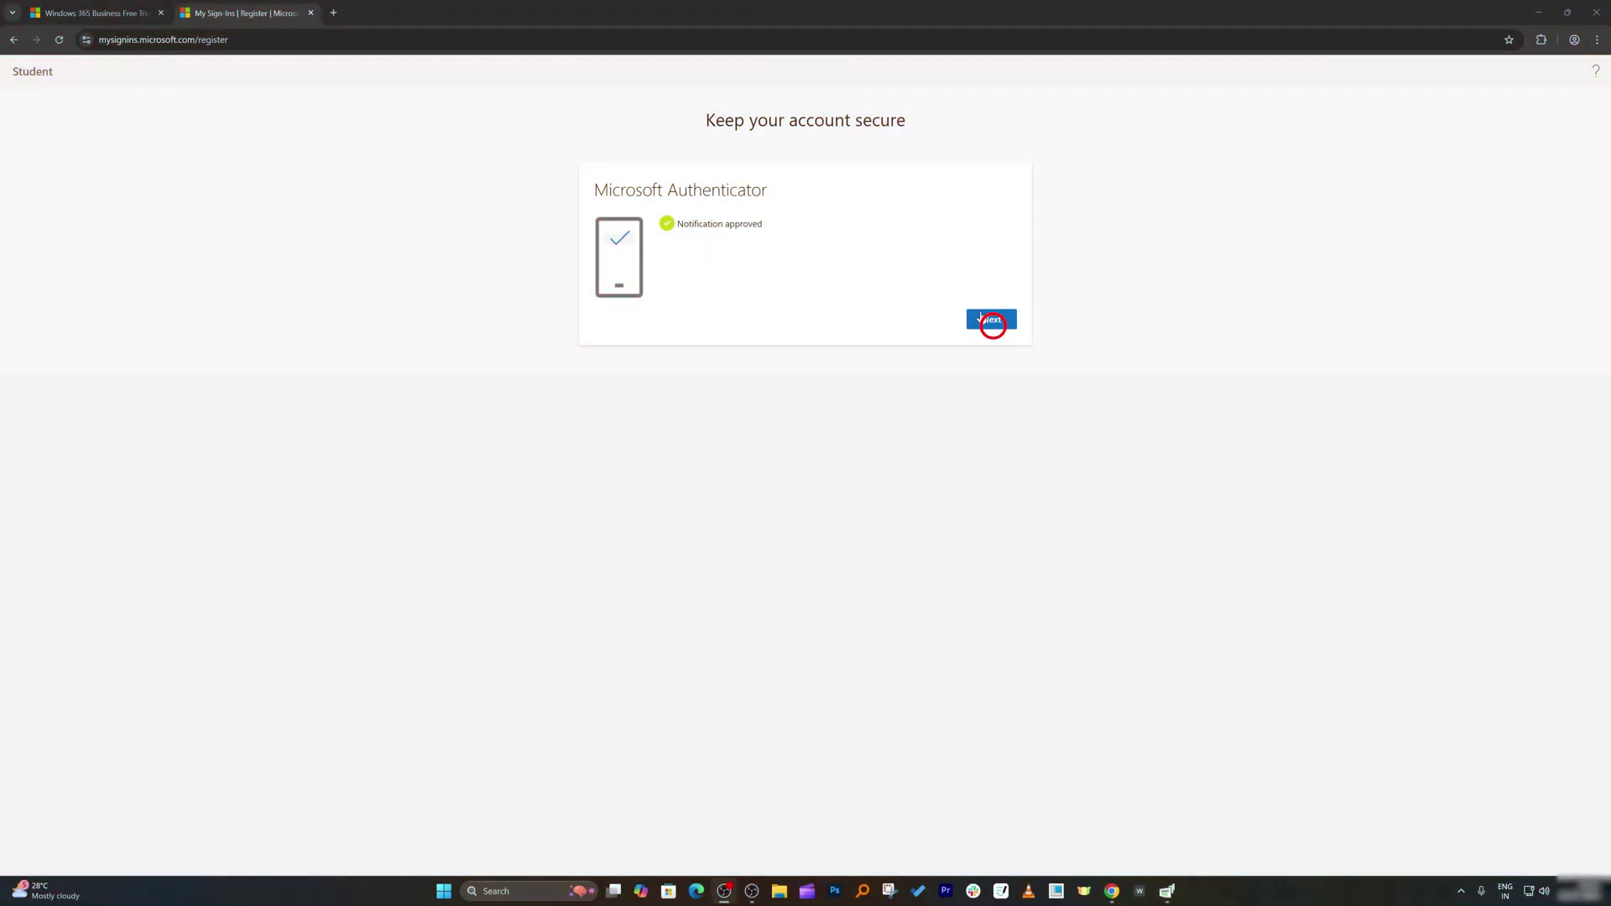
{"action": "left_click", "coordinate": [985, 317]}
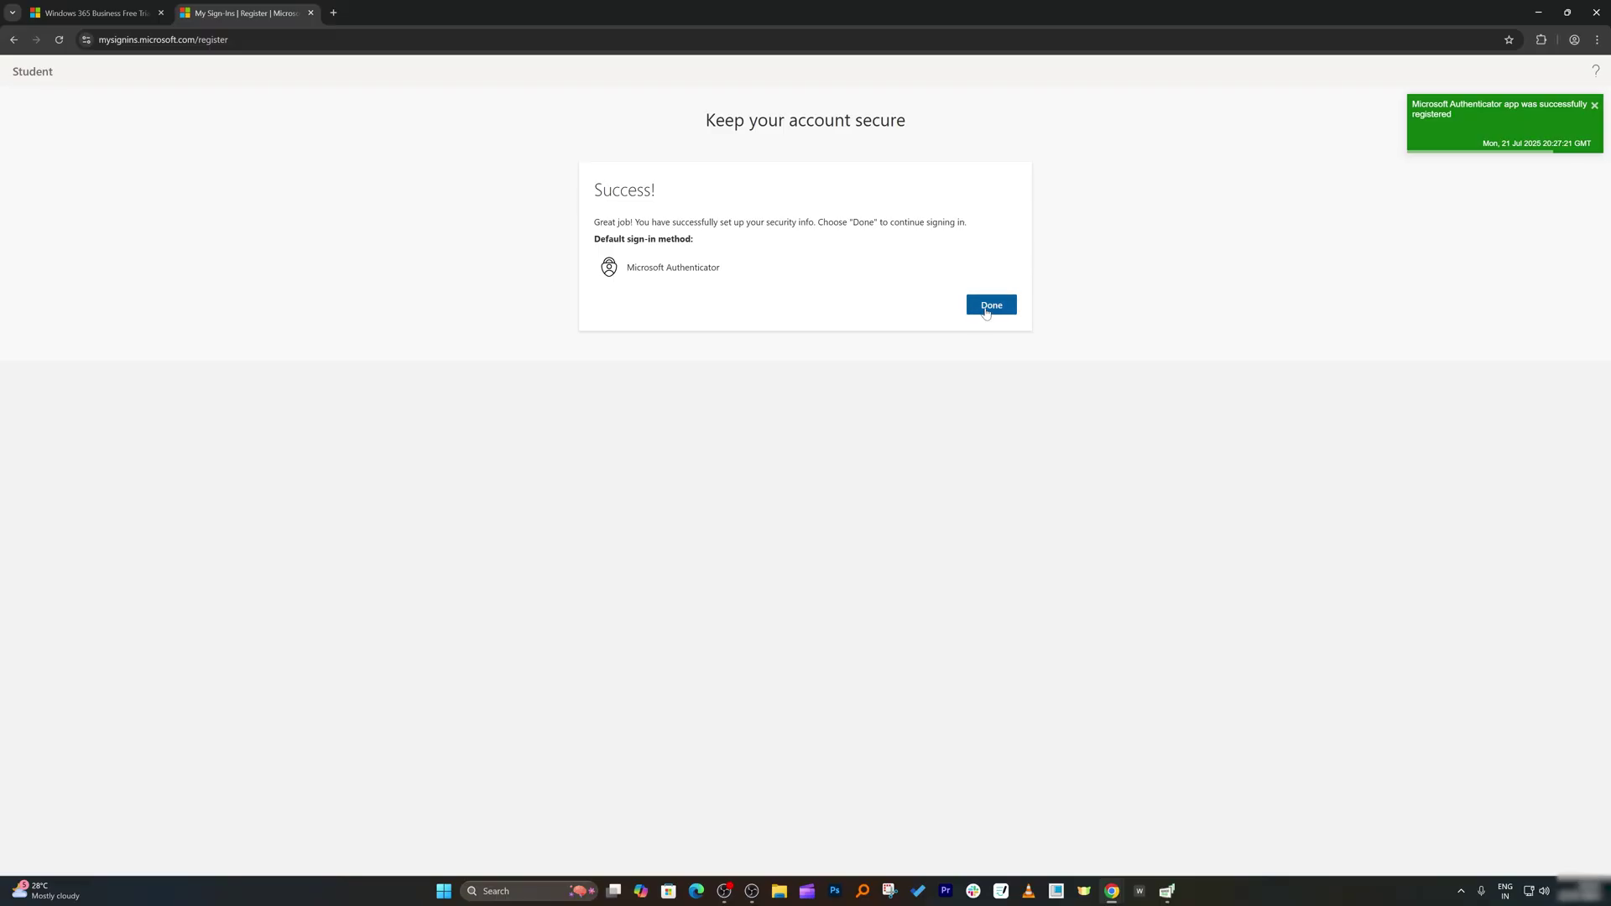
{"action": "left_click", "coordinate": [987, 310]}
{"action": "left_click", "coordinate": [702, 498]}
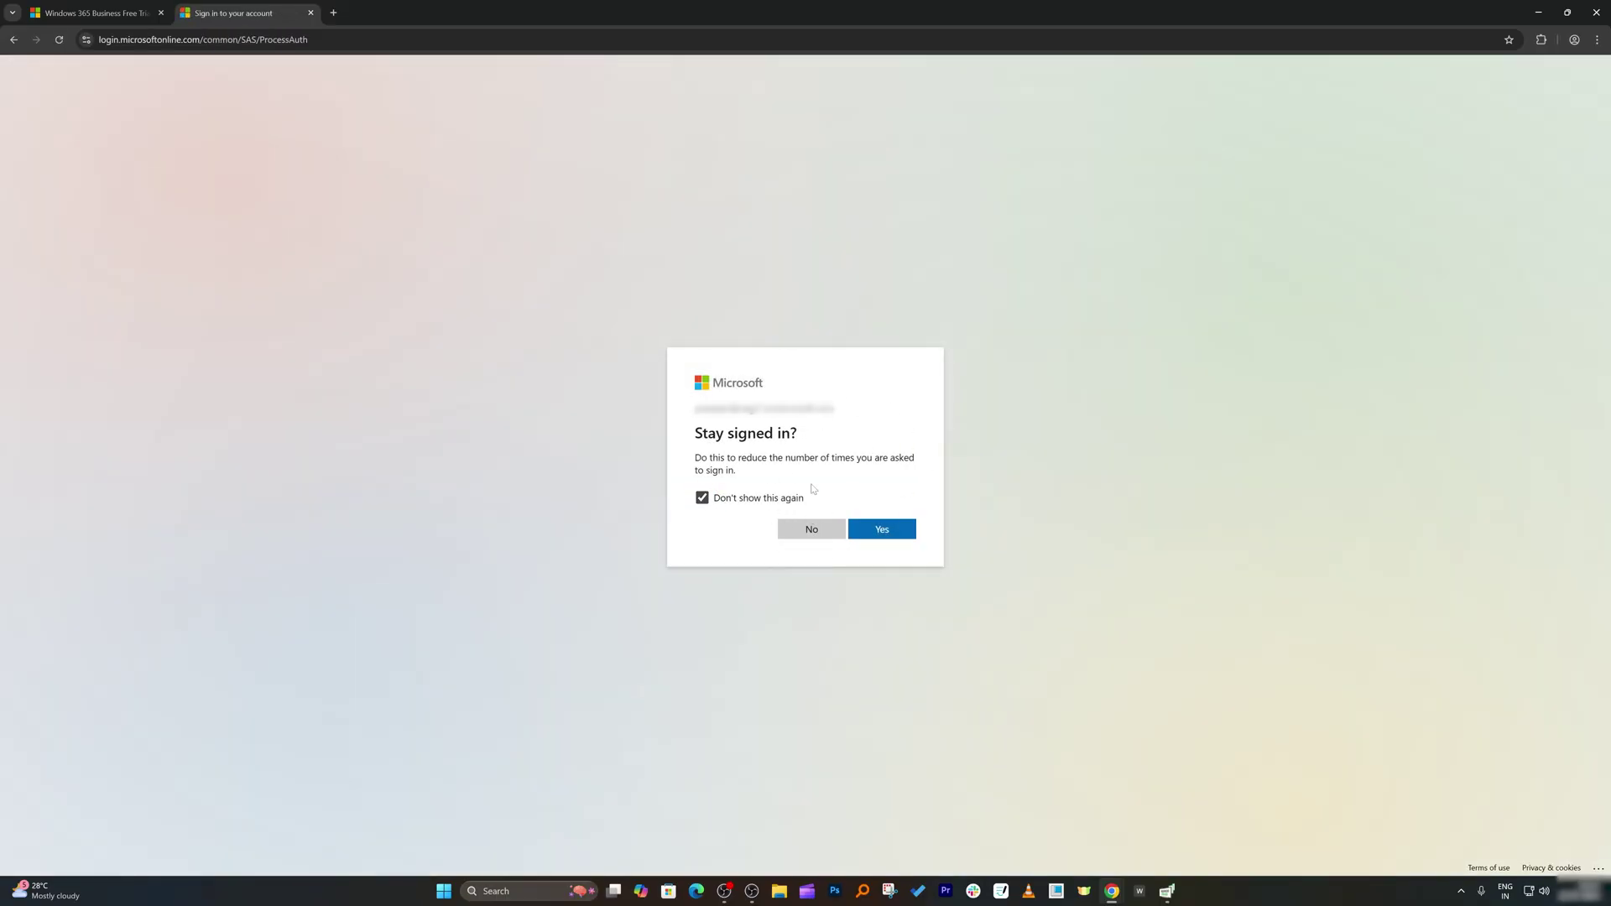
Step: Stay signed in and sign in to Windows 365 with the trial account
{"action": "left_click", "coordinate": [877, 529]}
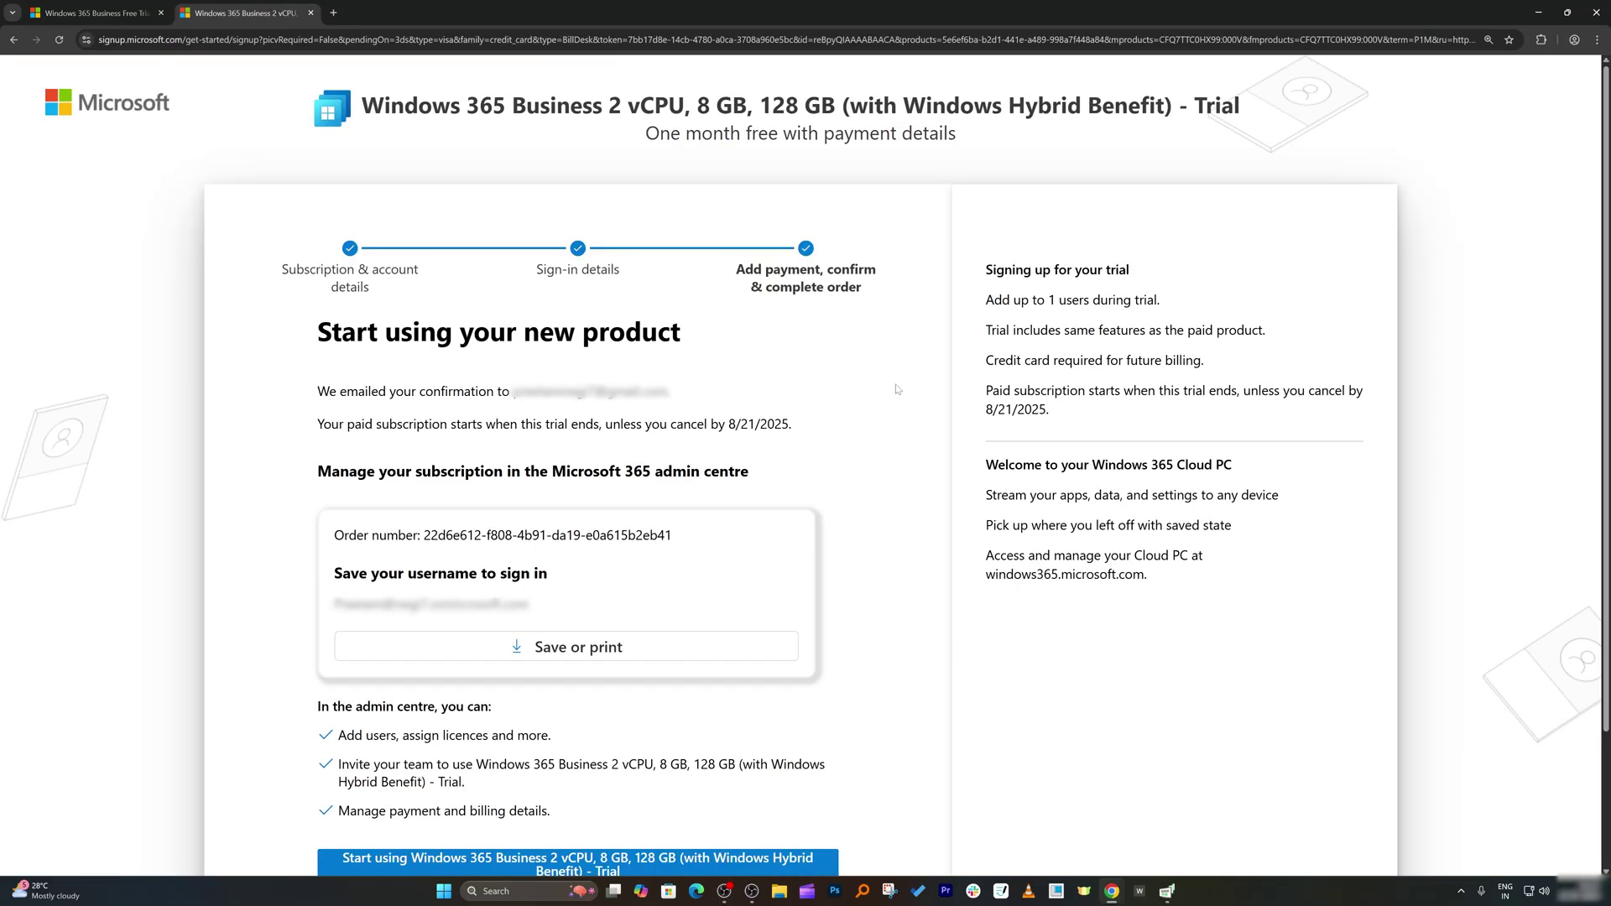
{"action": "scroll", "coordinate": [541, 624], "scroll_direction": "down", "scroll_amount": 3}
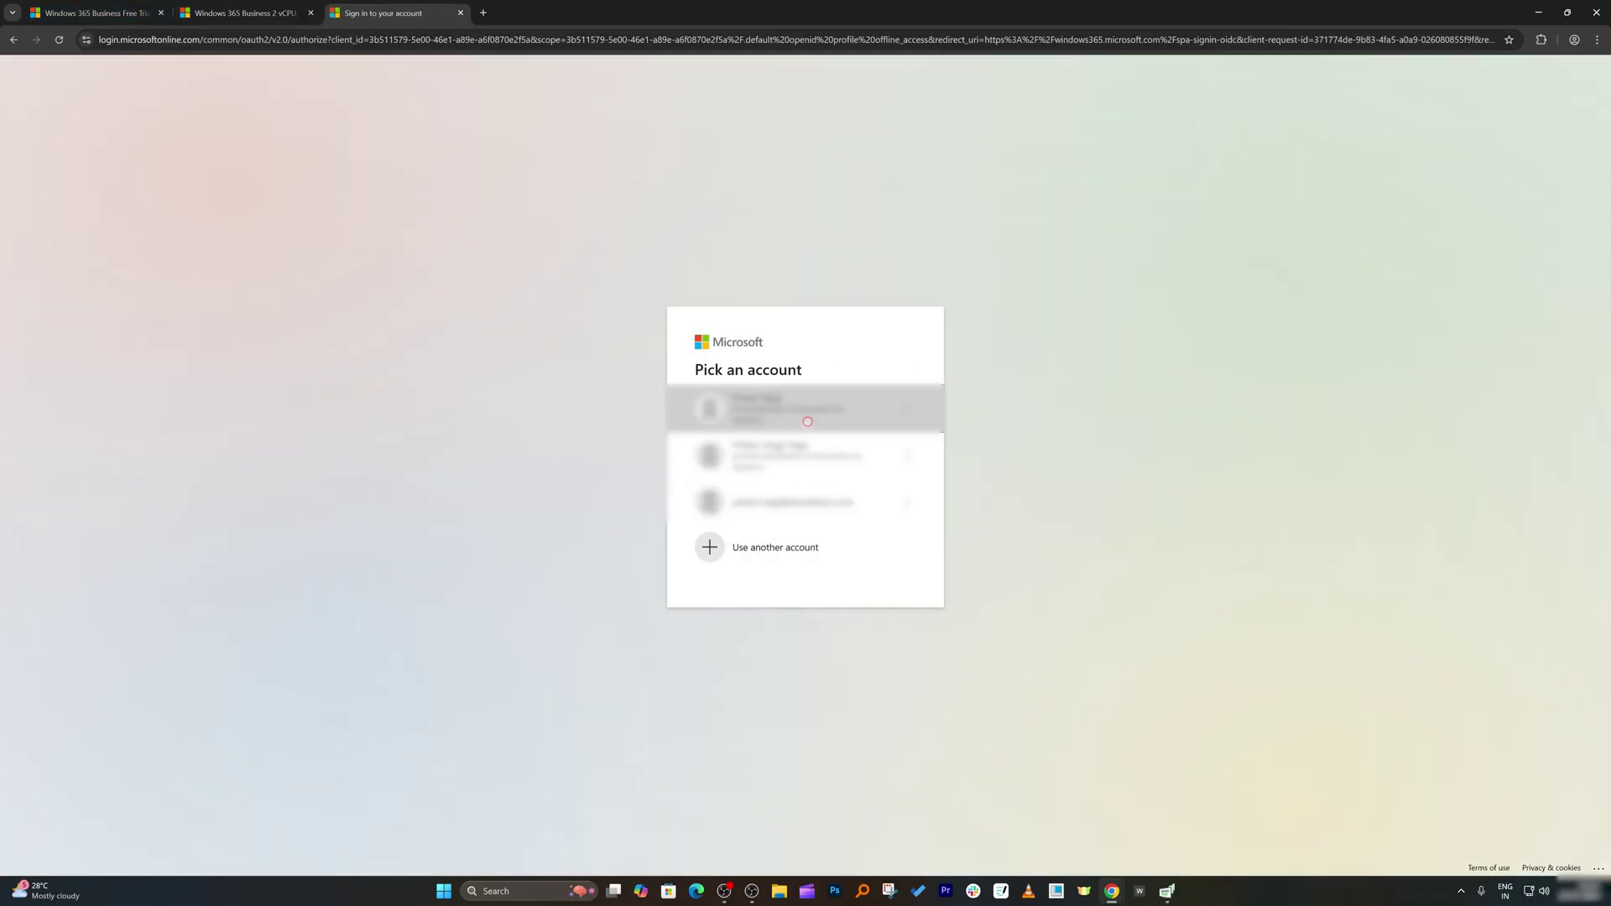
{"action": "left_click", "coordinate": [808, 421]}
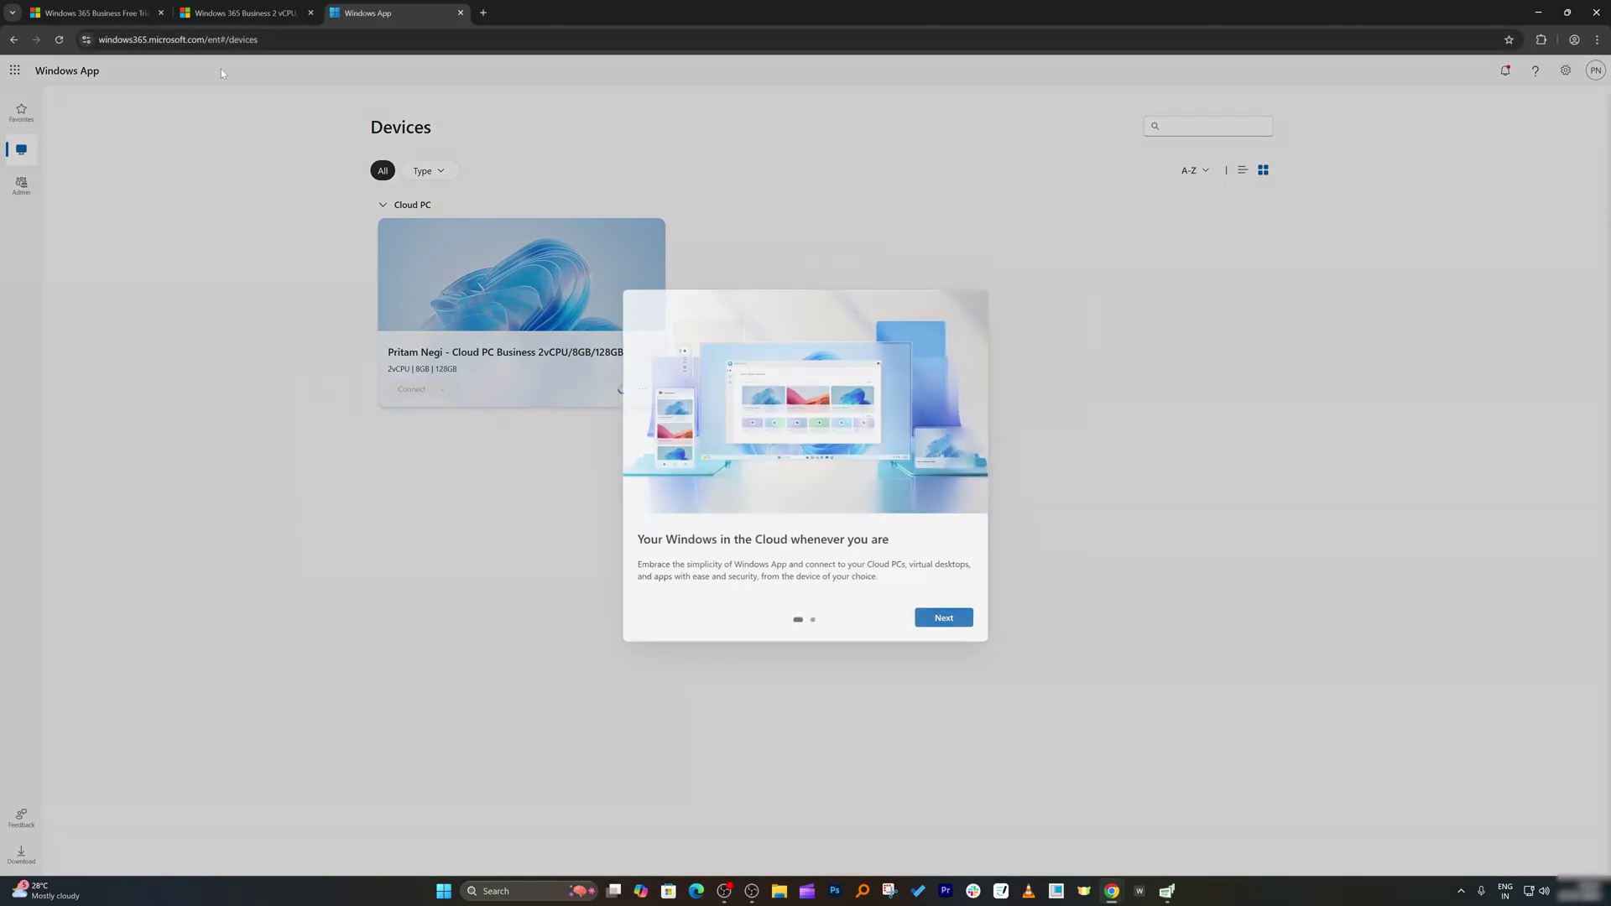
Step: Skip the Windows App welcome and tour, then close the sign-up and free trial tabs
{"action": "left_click", "coordinate": [952, 621]}
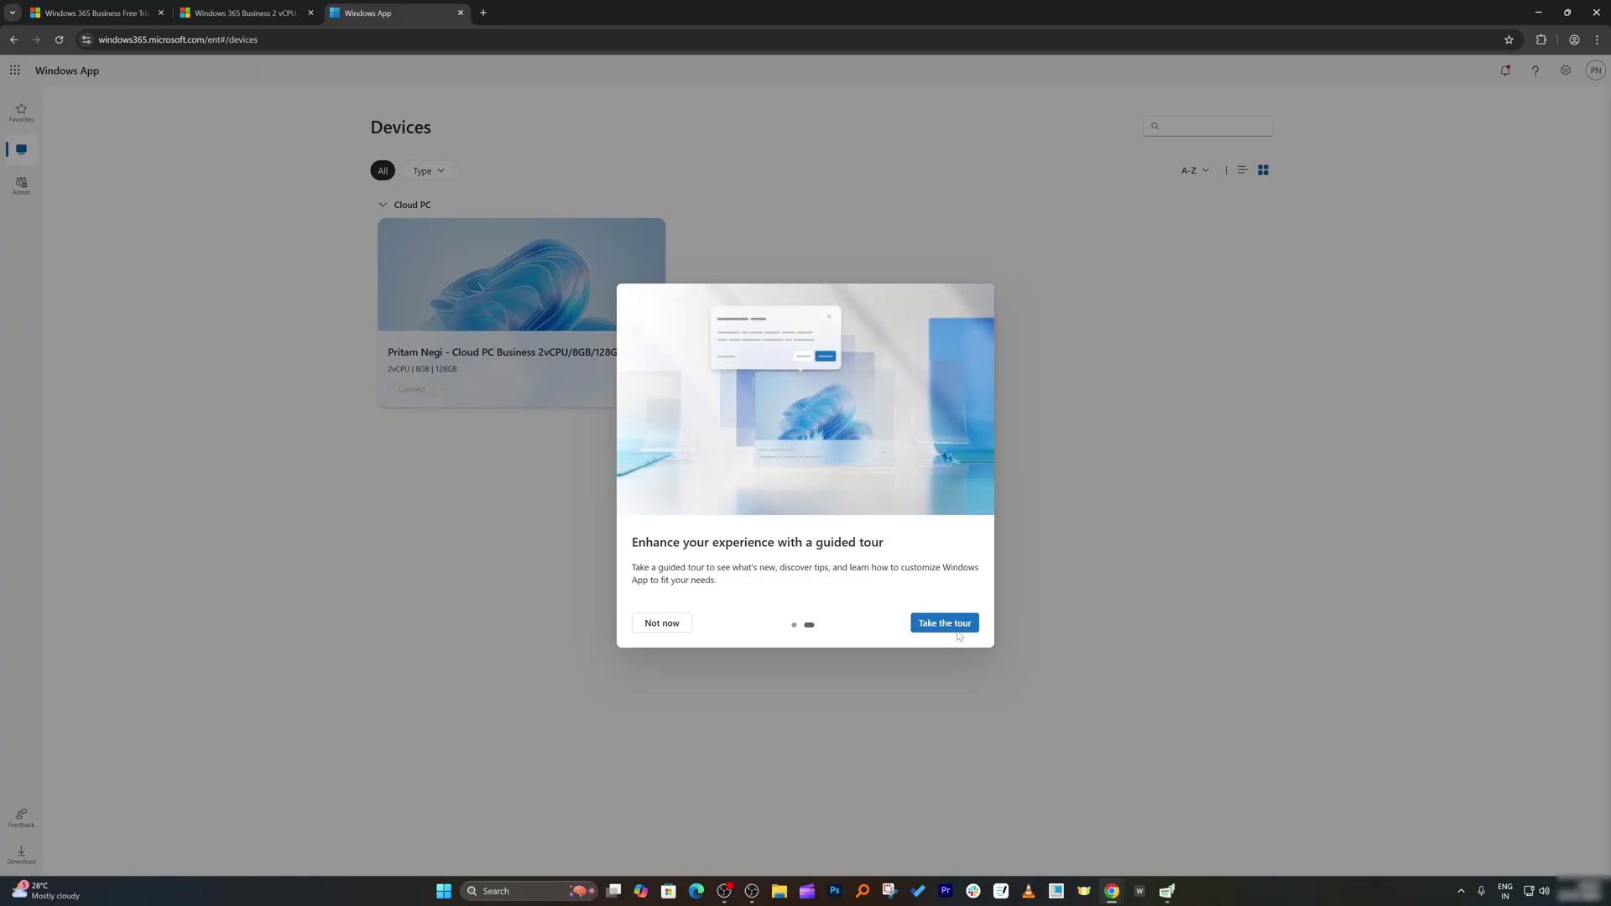
{"action": "left_click", "coordinate": [678, 624]}
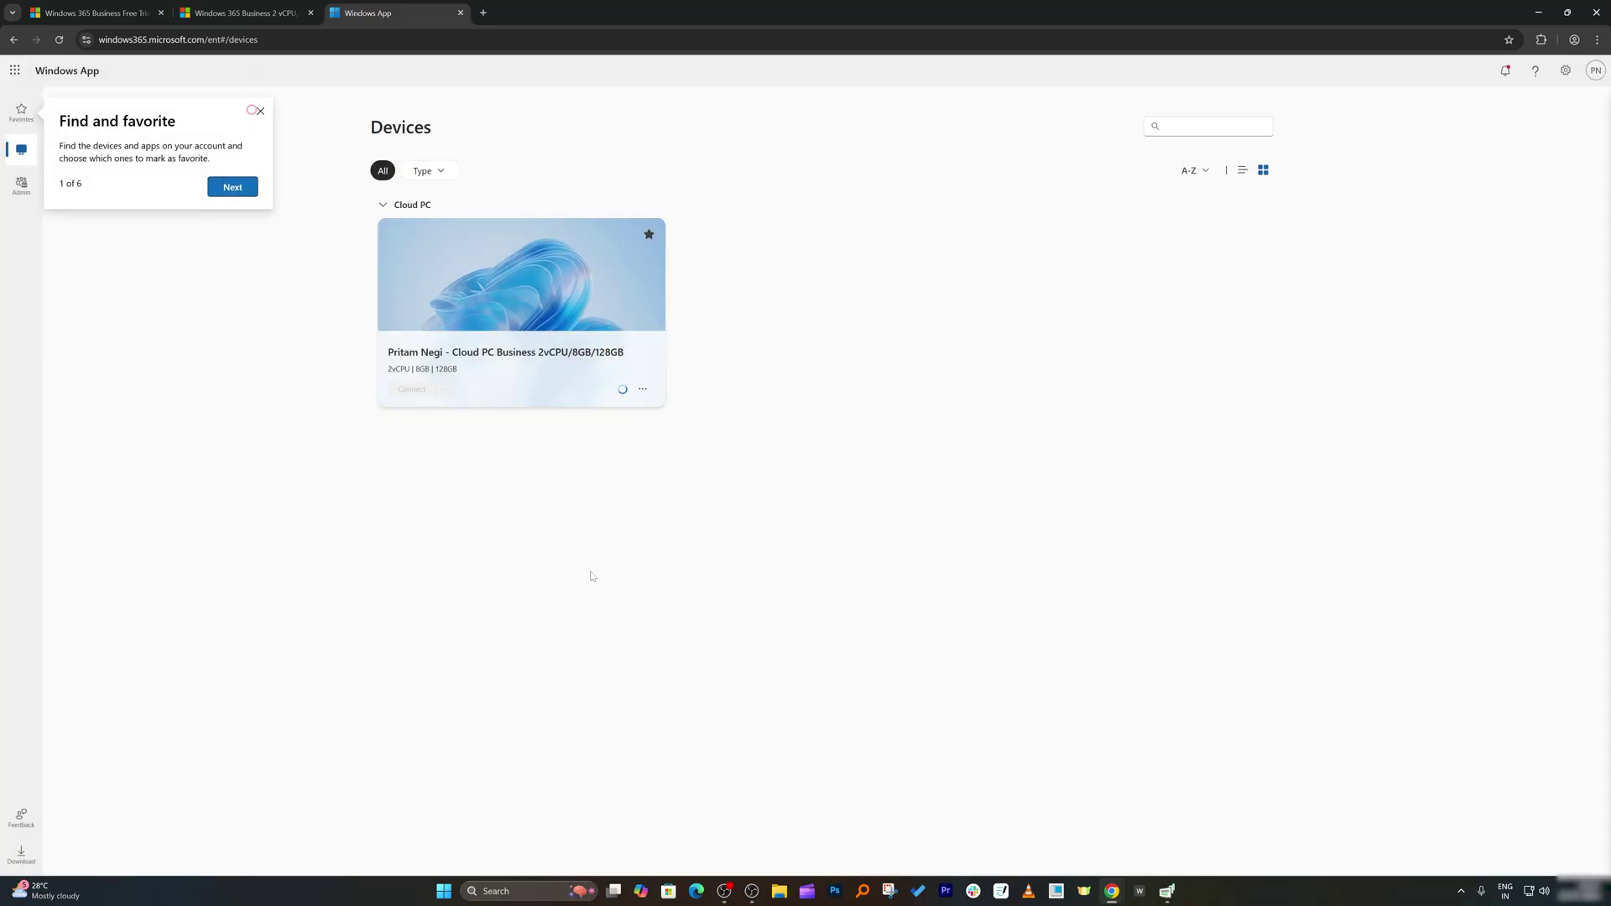
{"action": "left_click", "coordinate": [254, 110]}
{"action": "left_click", "coordinate": [311, 13]}
{"action": "left_click", "coordinate": [155, 13]}
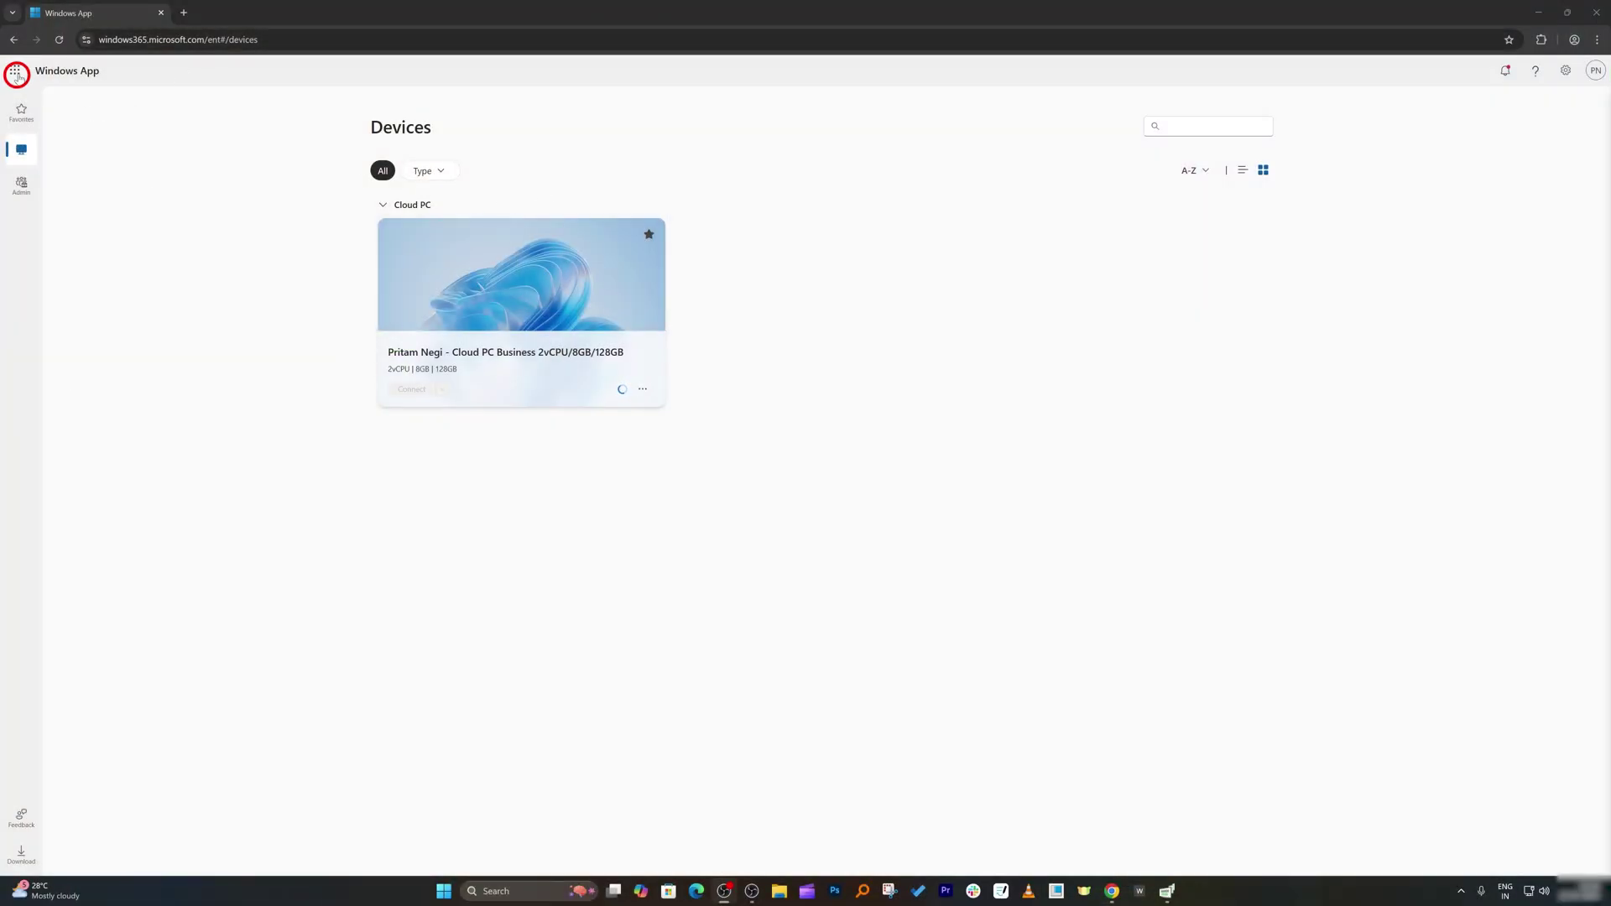
Step: Open the Windows 365 Business subscription details in the Microsoft 365 admin center
{"action": "left_click", "coordinate": [15, 70]}
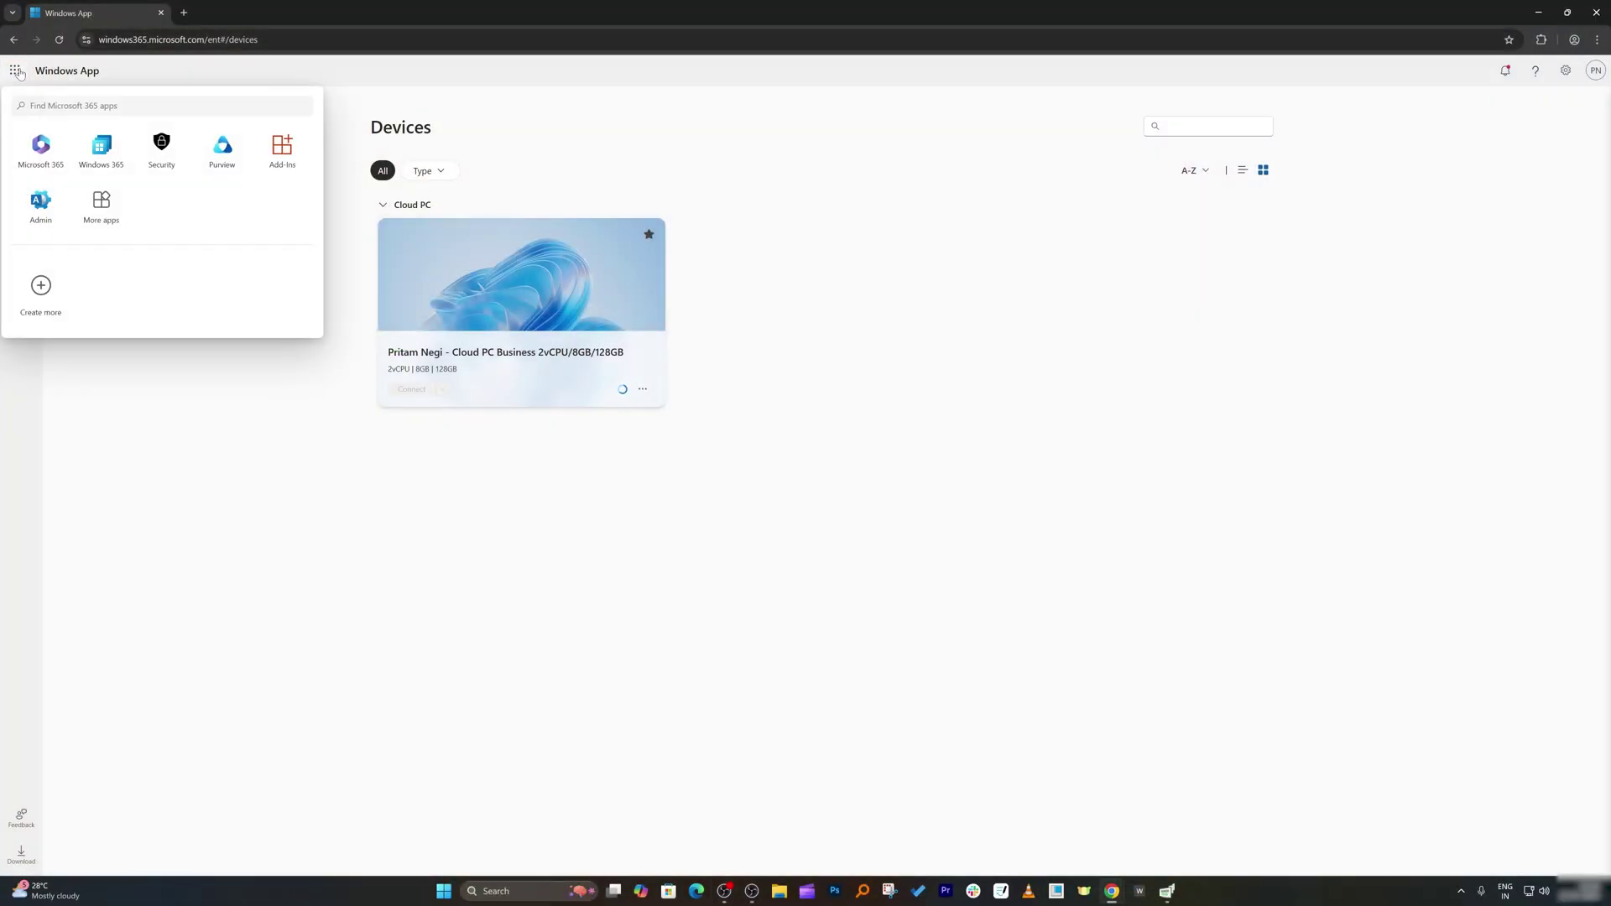
{"action": "left_click", "coordinate": [56, 200]}
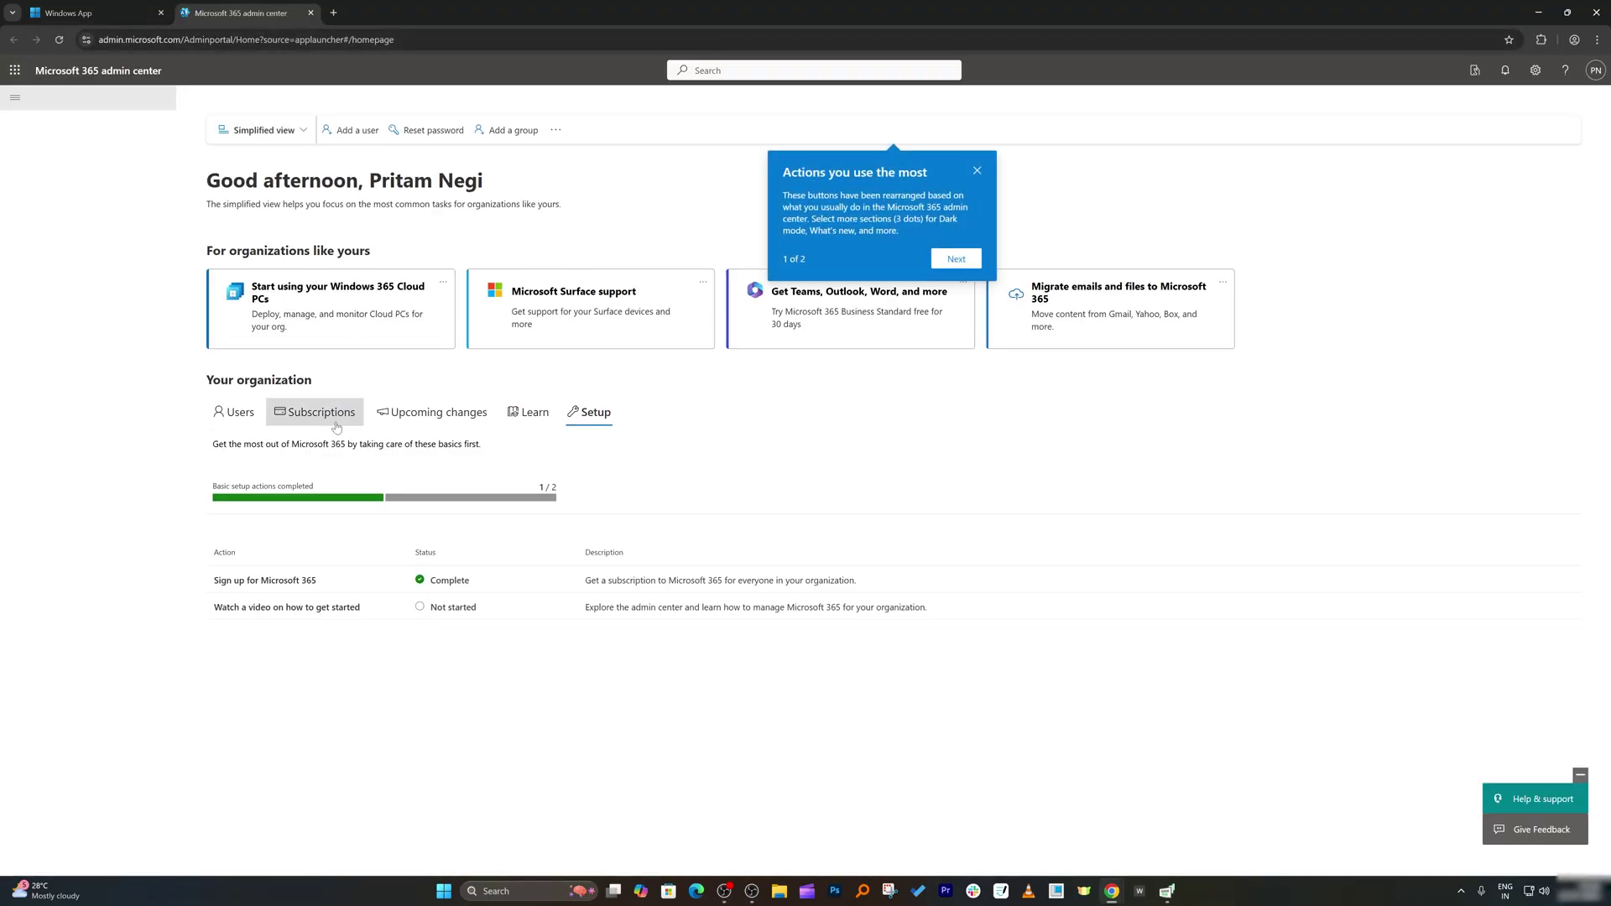
{"action": "left_click", "coordinate": [336, 417]}
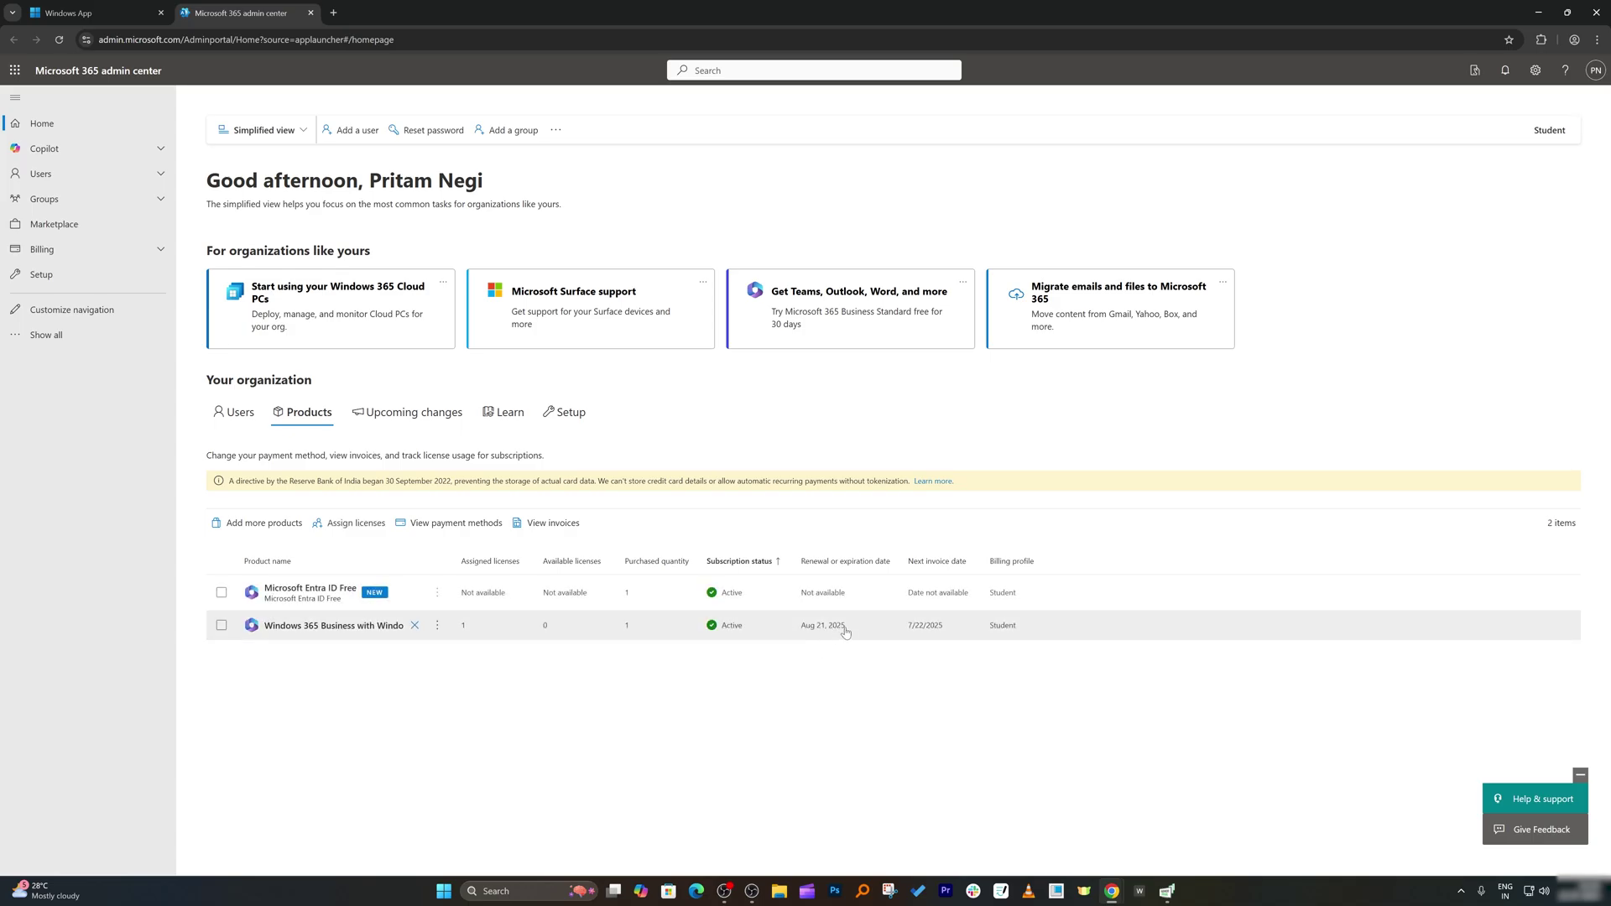
{"action": "left_click", "coordinate": [837, 634]}
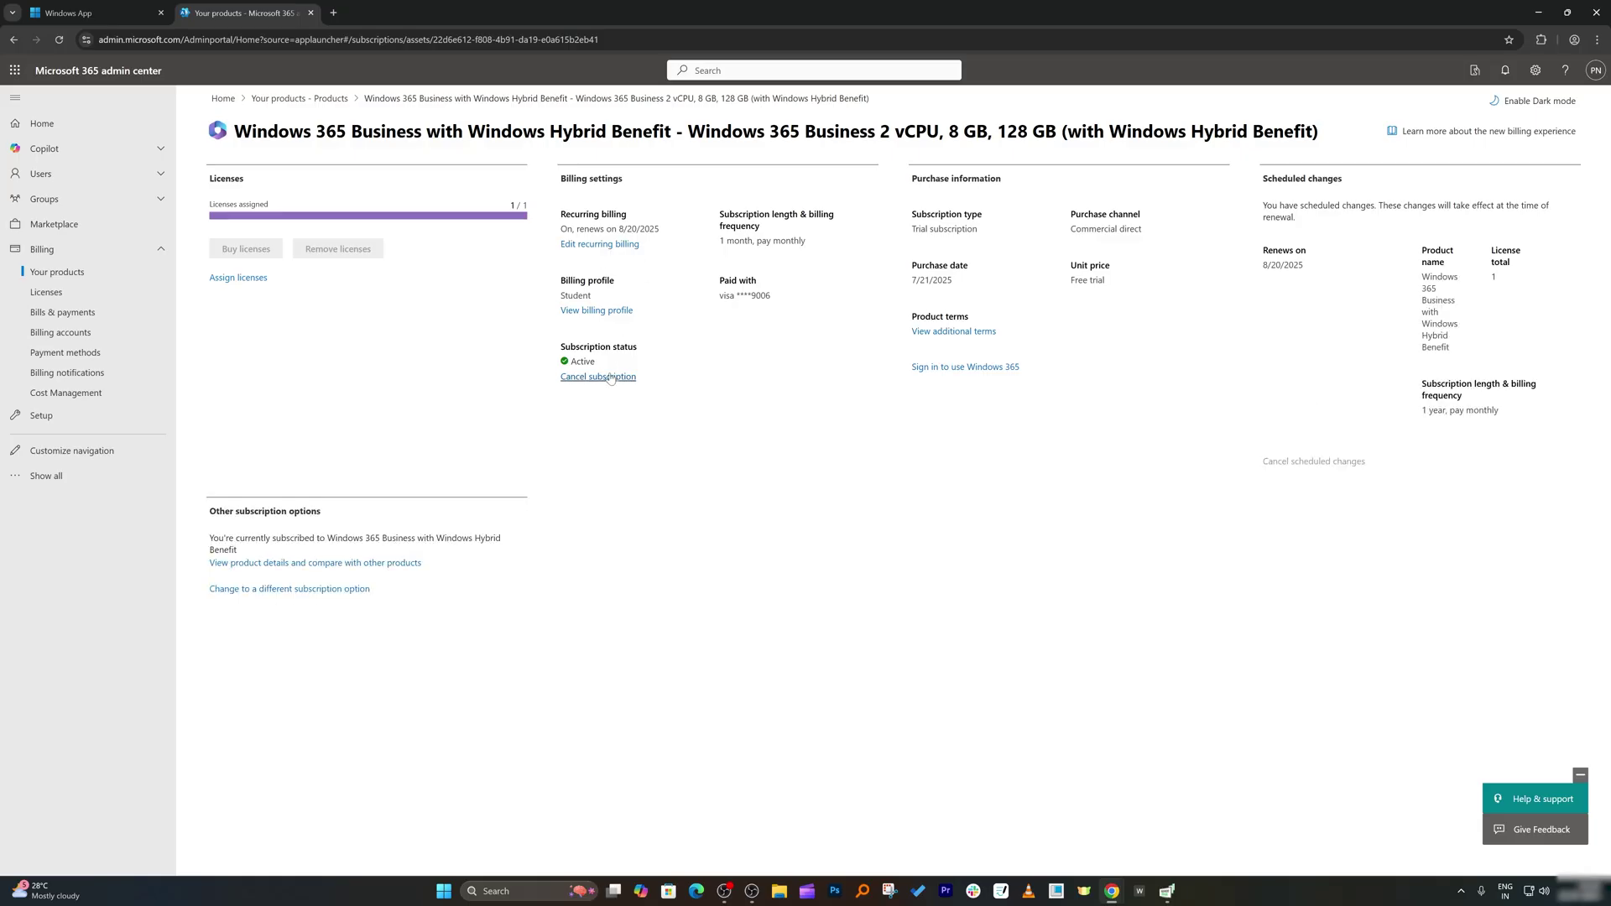
Step: Cancel the Windows 365 Business subscription with a chosen reason, then return to Windows App
{"action": "left_click", "coordinate": [609, 377]}
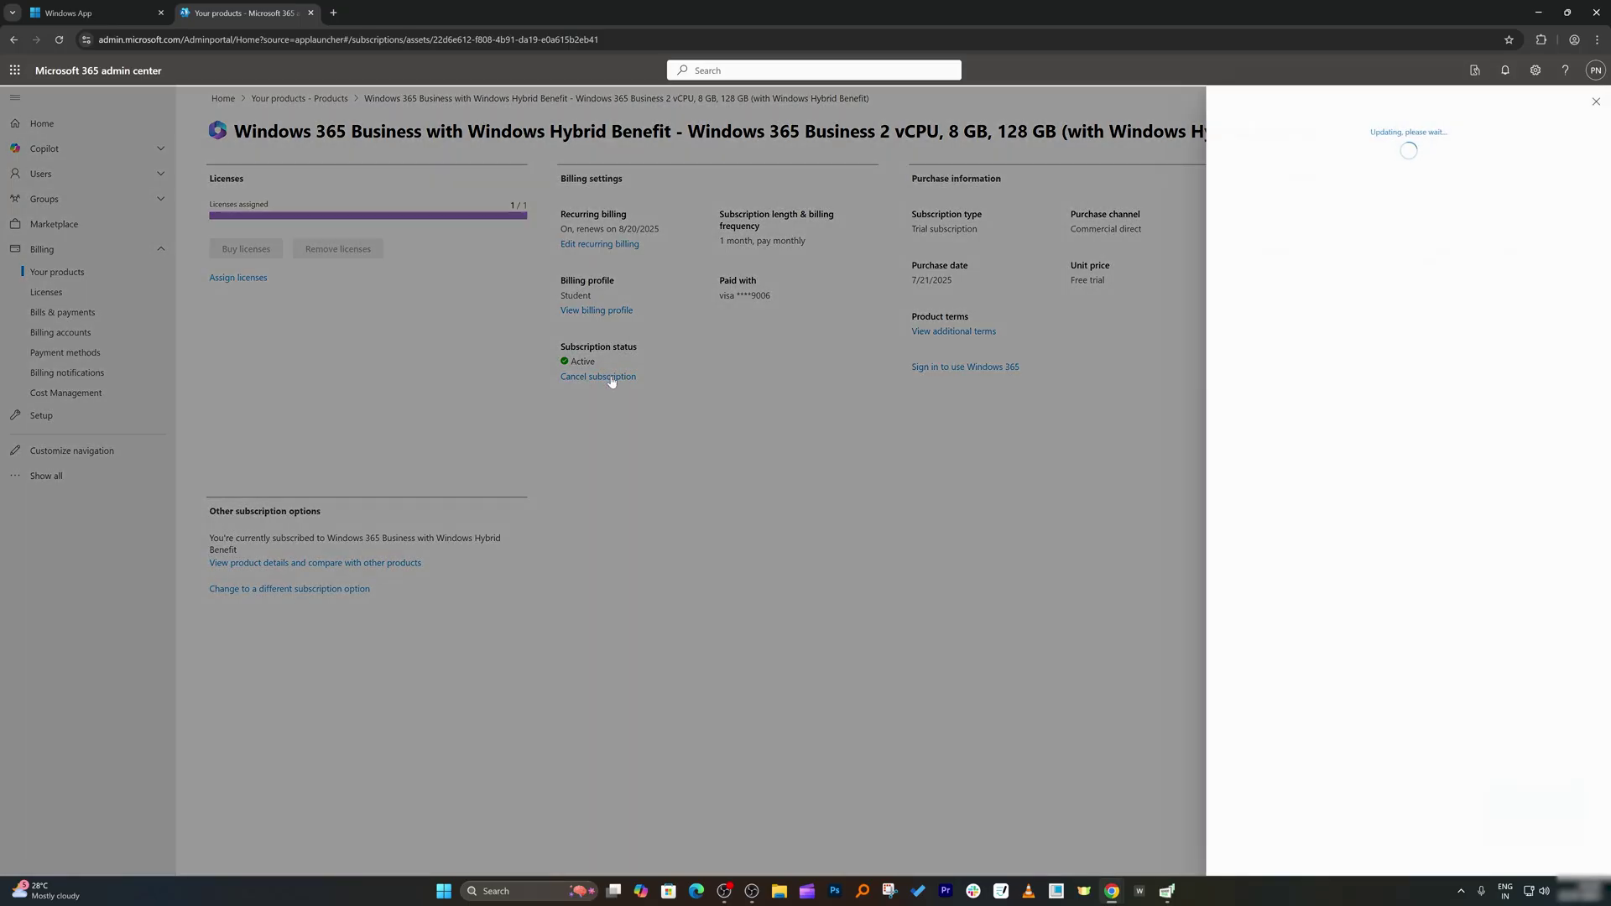
{"action": "left_click", "coordinate": [1374, 212]}
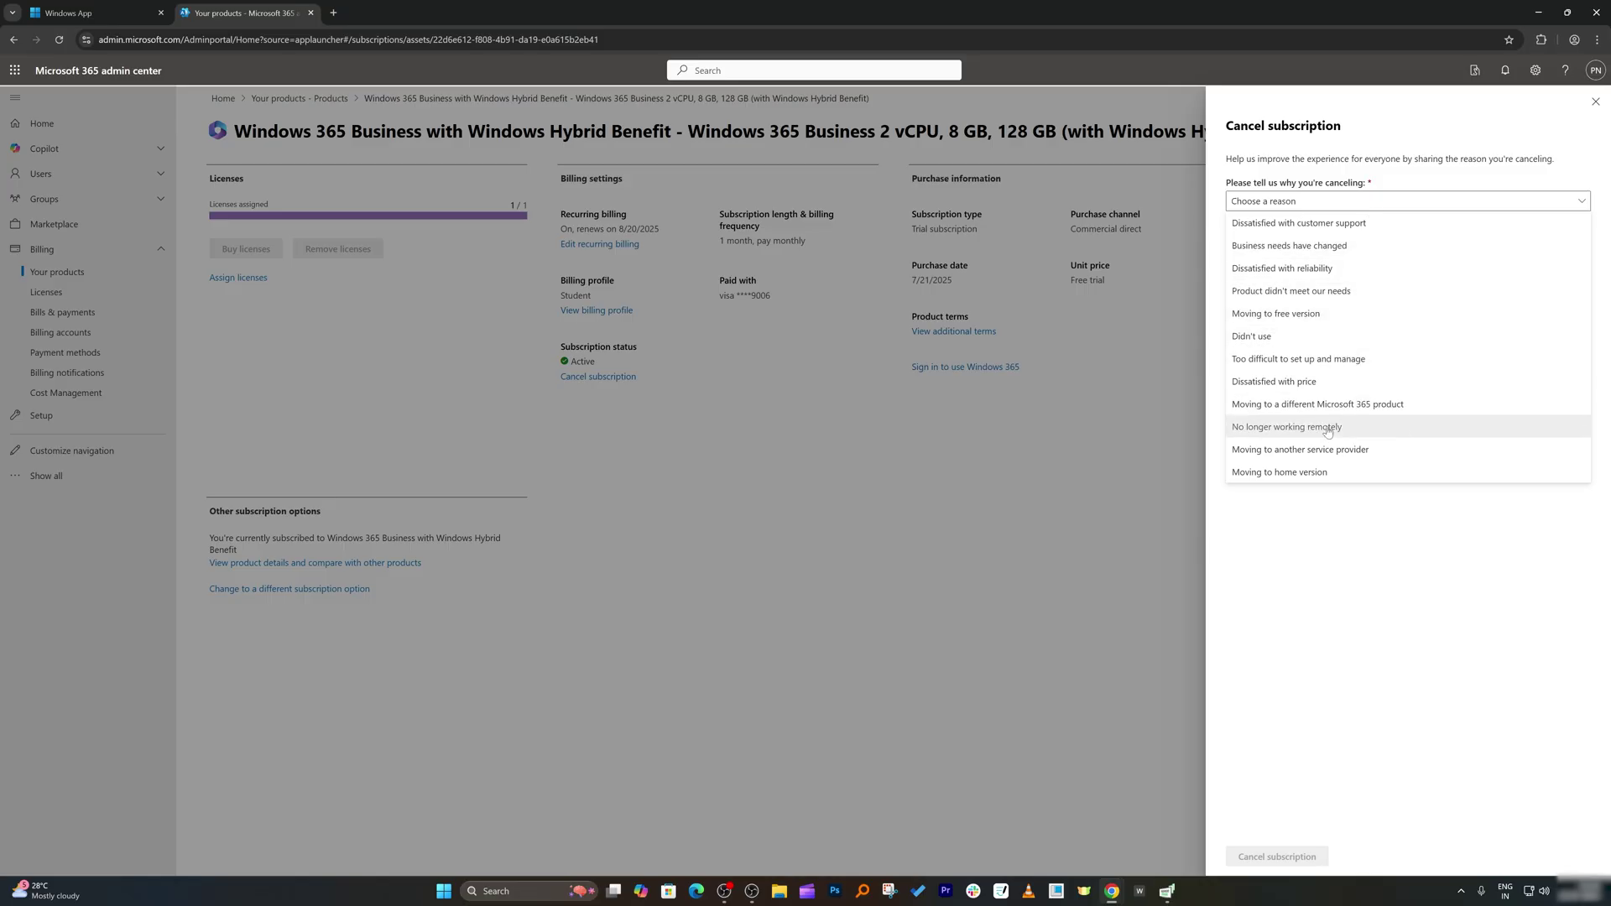
{"action": "left_click", "coordinate": [1353, 311]}
{"action": "left_click", "coordinate": [1282, 859]}
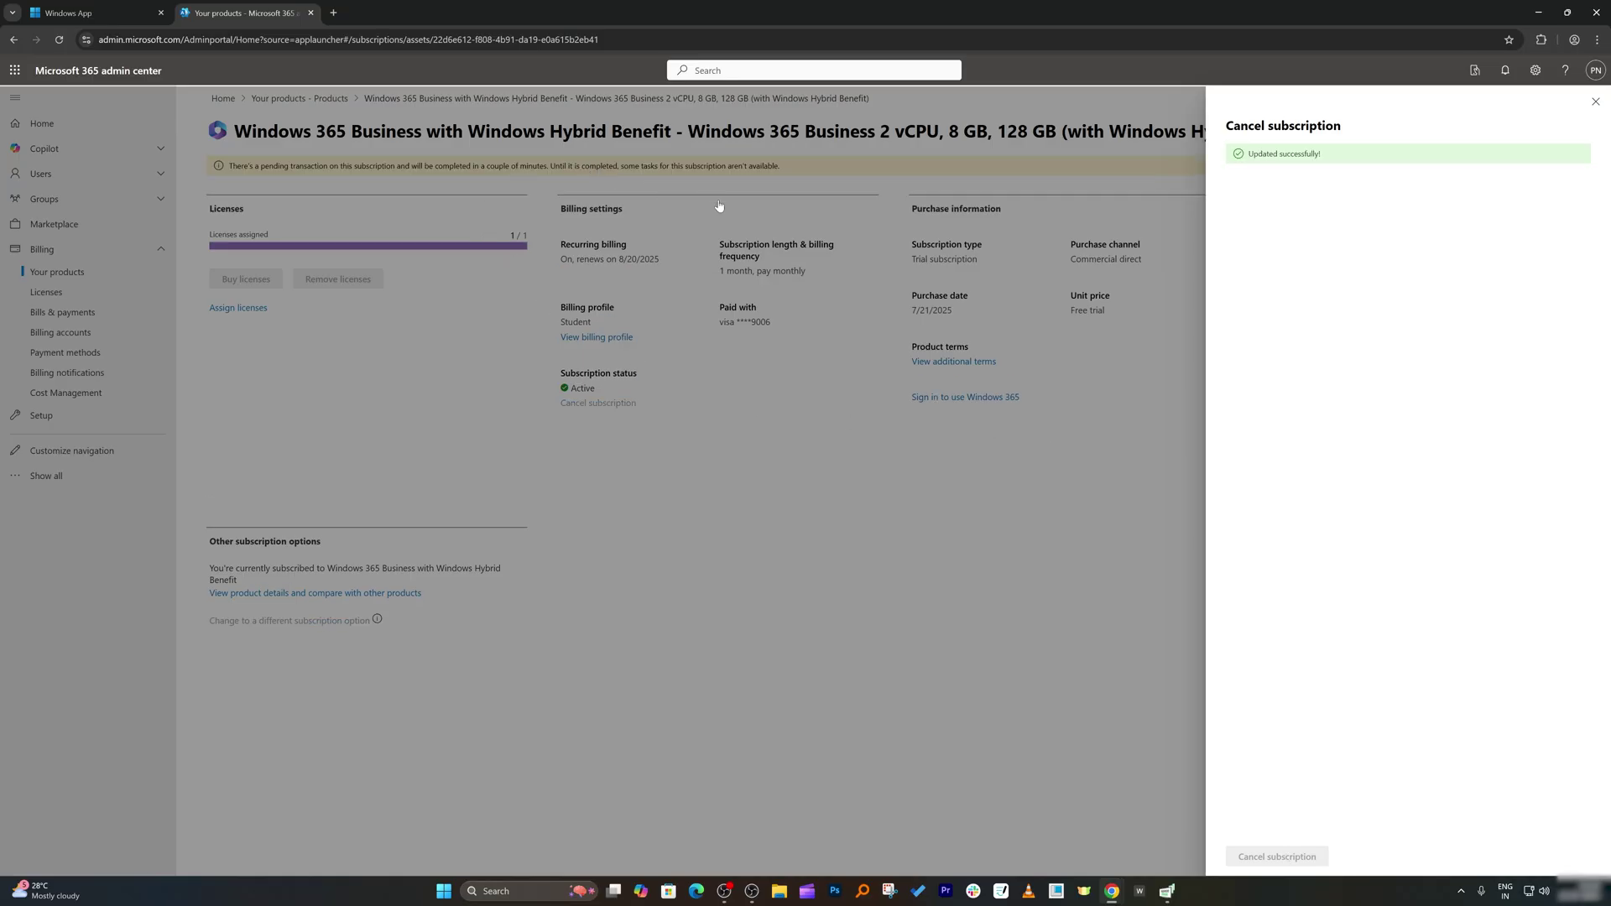
{"action": "left_click", "coordinate": [1596, 103]}
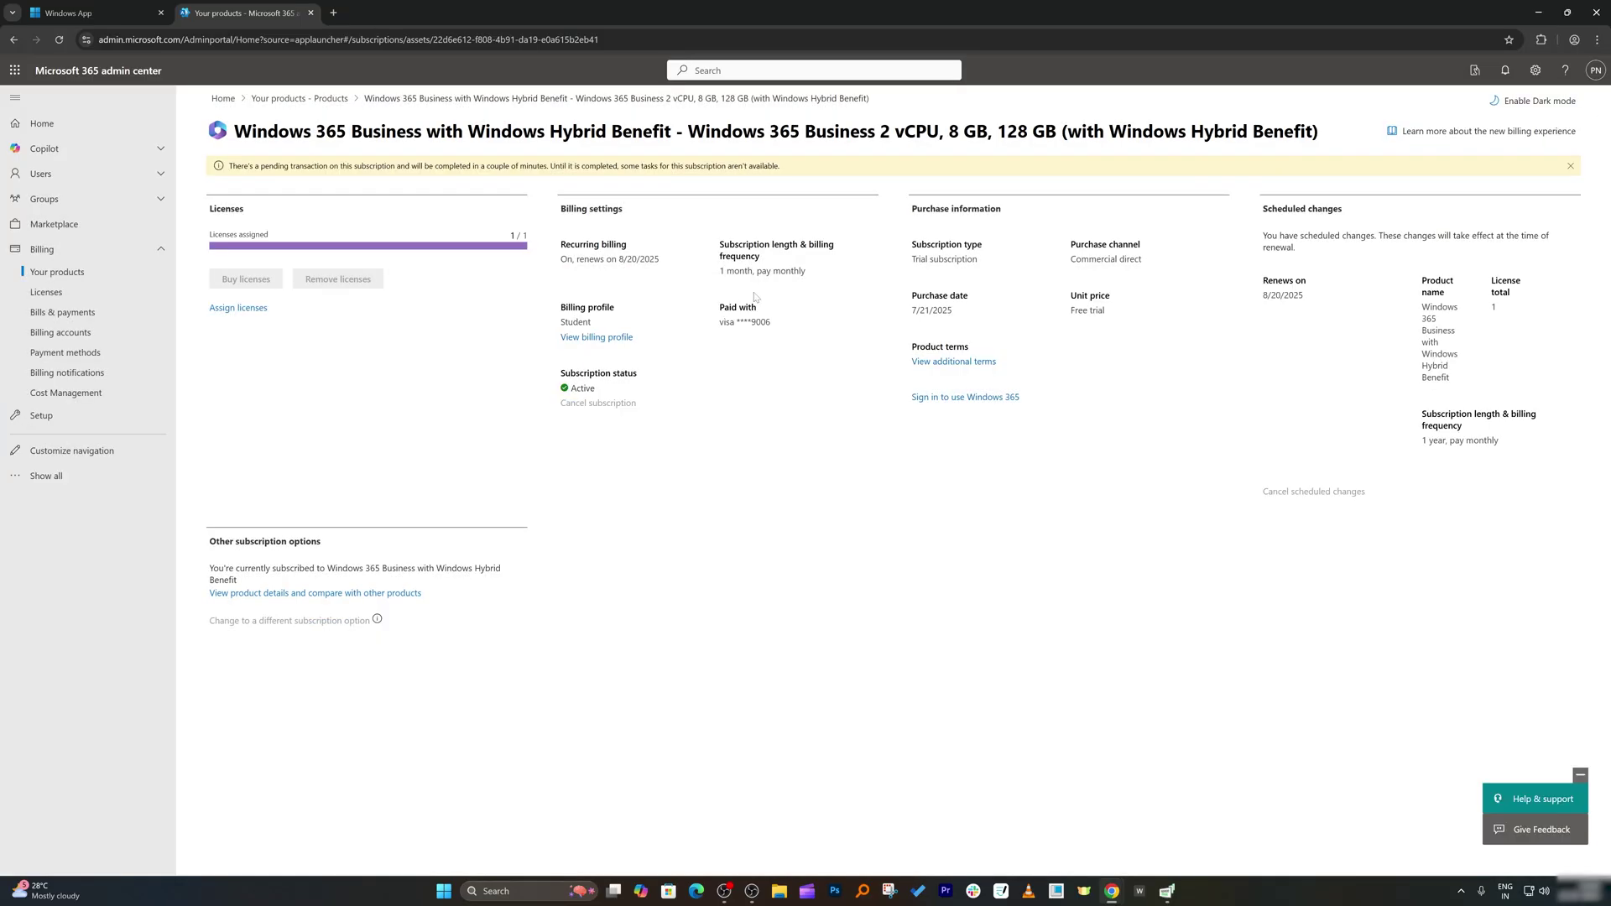
{"action": "left_click", "coordinate": [86, 12]}
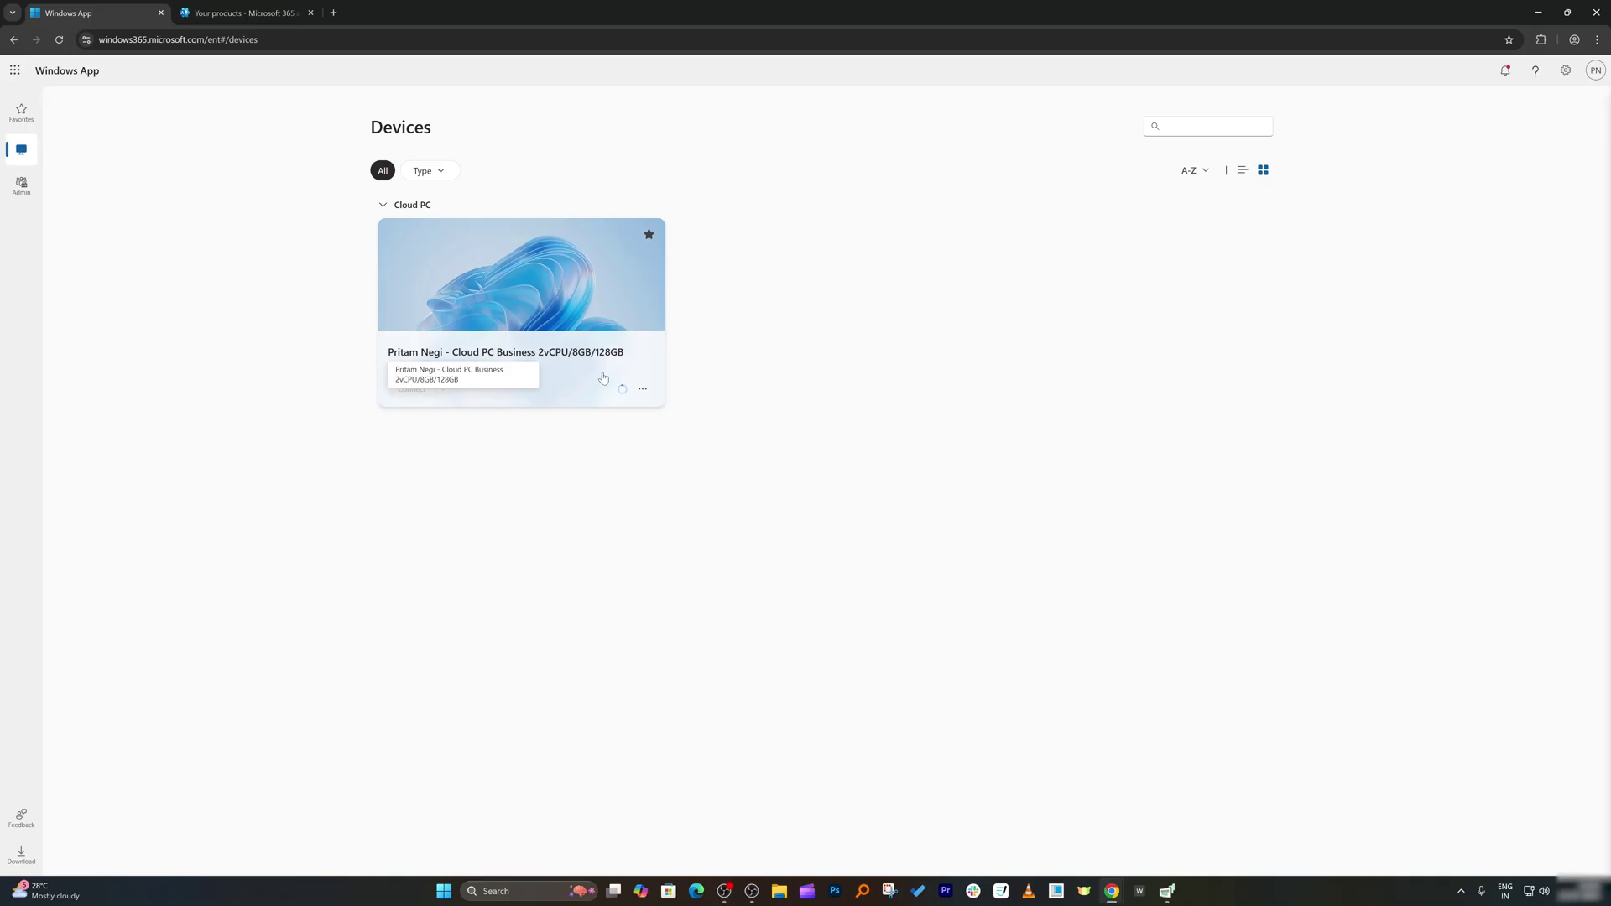
Step: Check the Cloud PC's options, then confirm the subscription shows Disabled in the admin center
{"action": "left_click", "coordinate": [644, 391]}
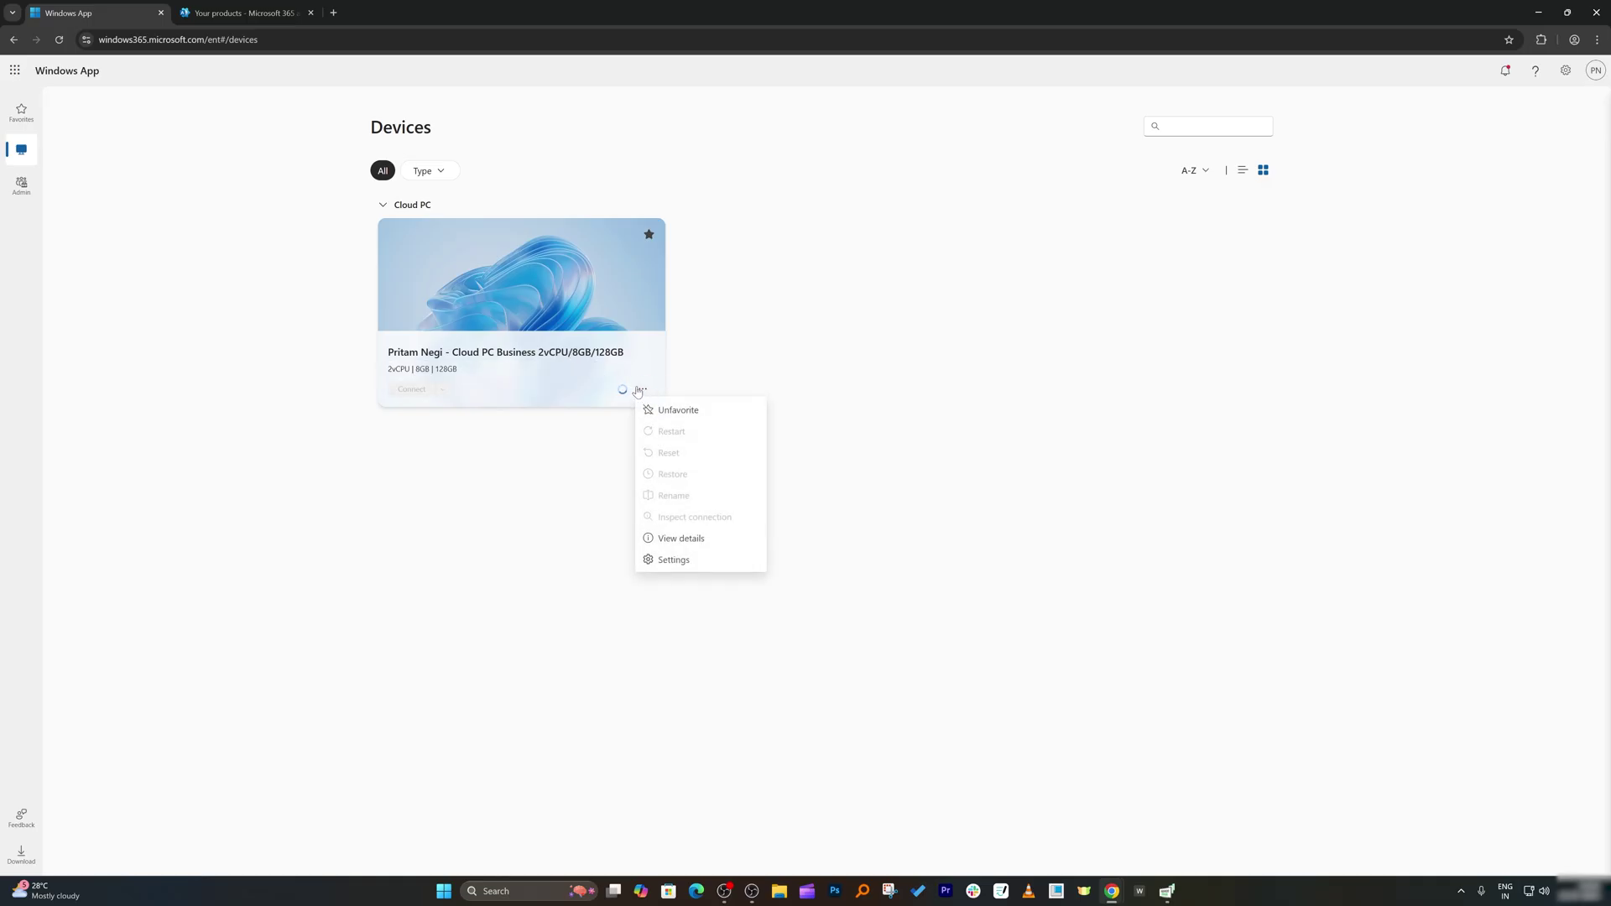
{"action": "left_click", "coordinate": [244, 13]}
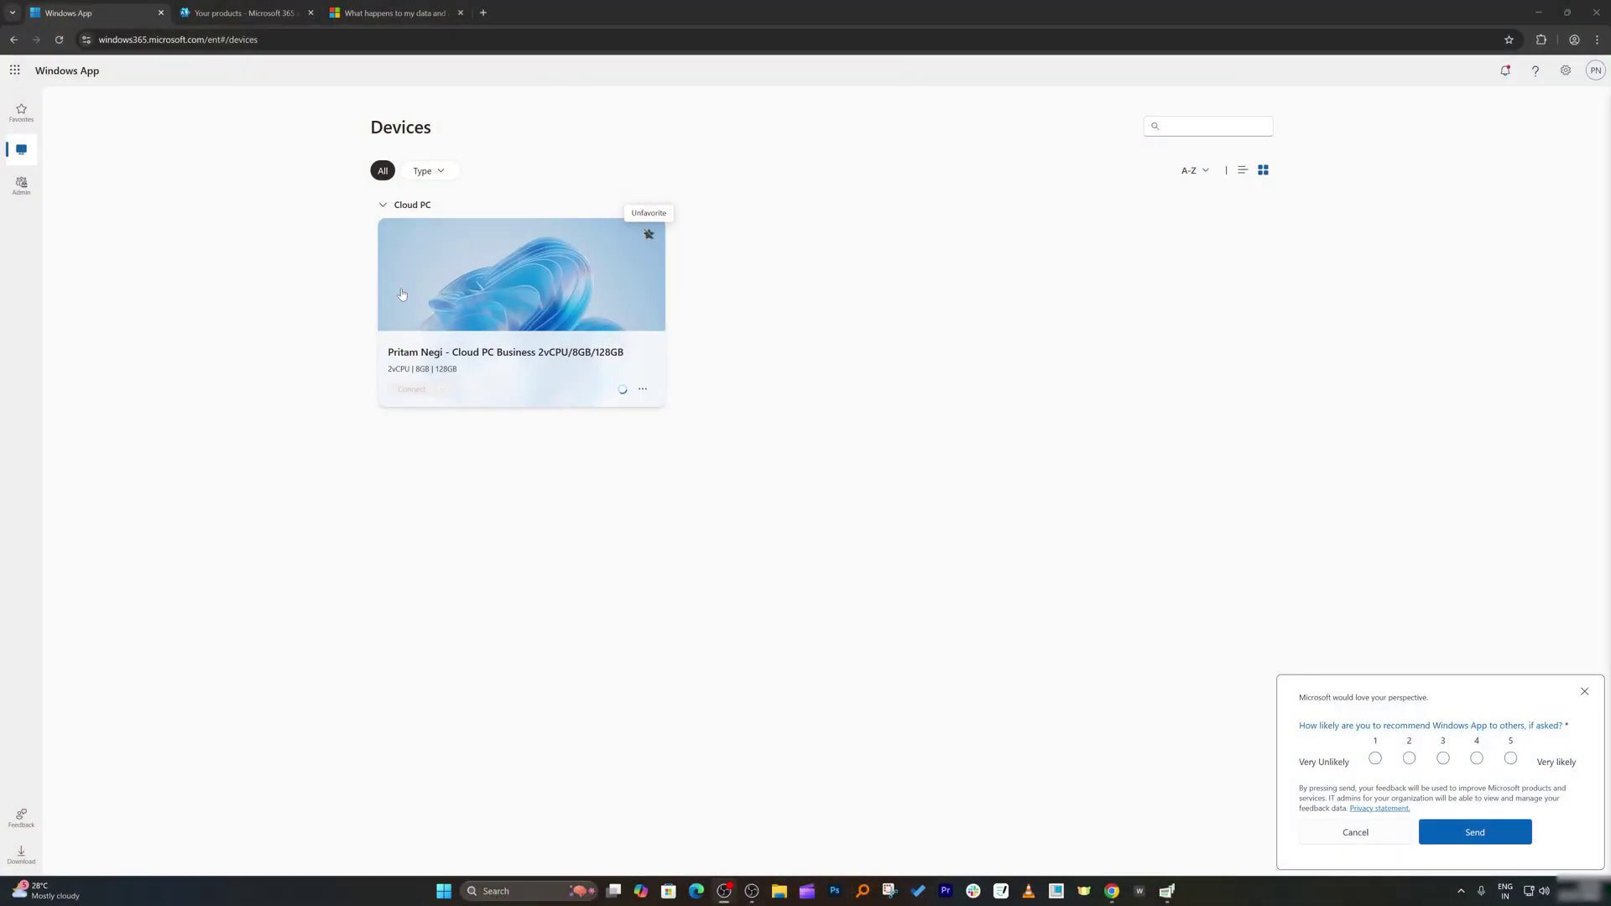
{"action": "left_click", "coordinate": [223, 12]}
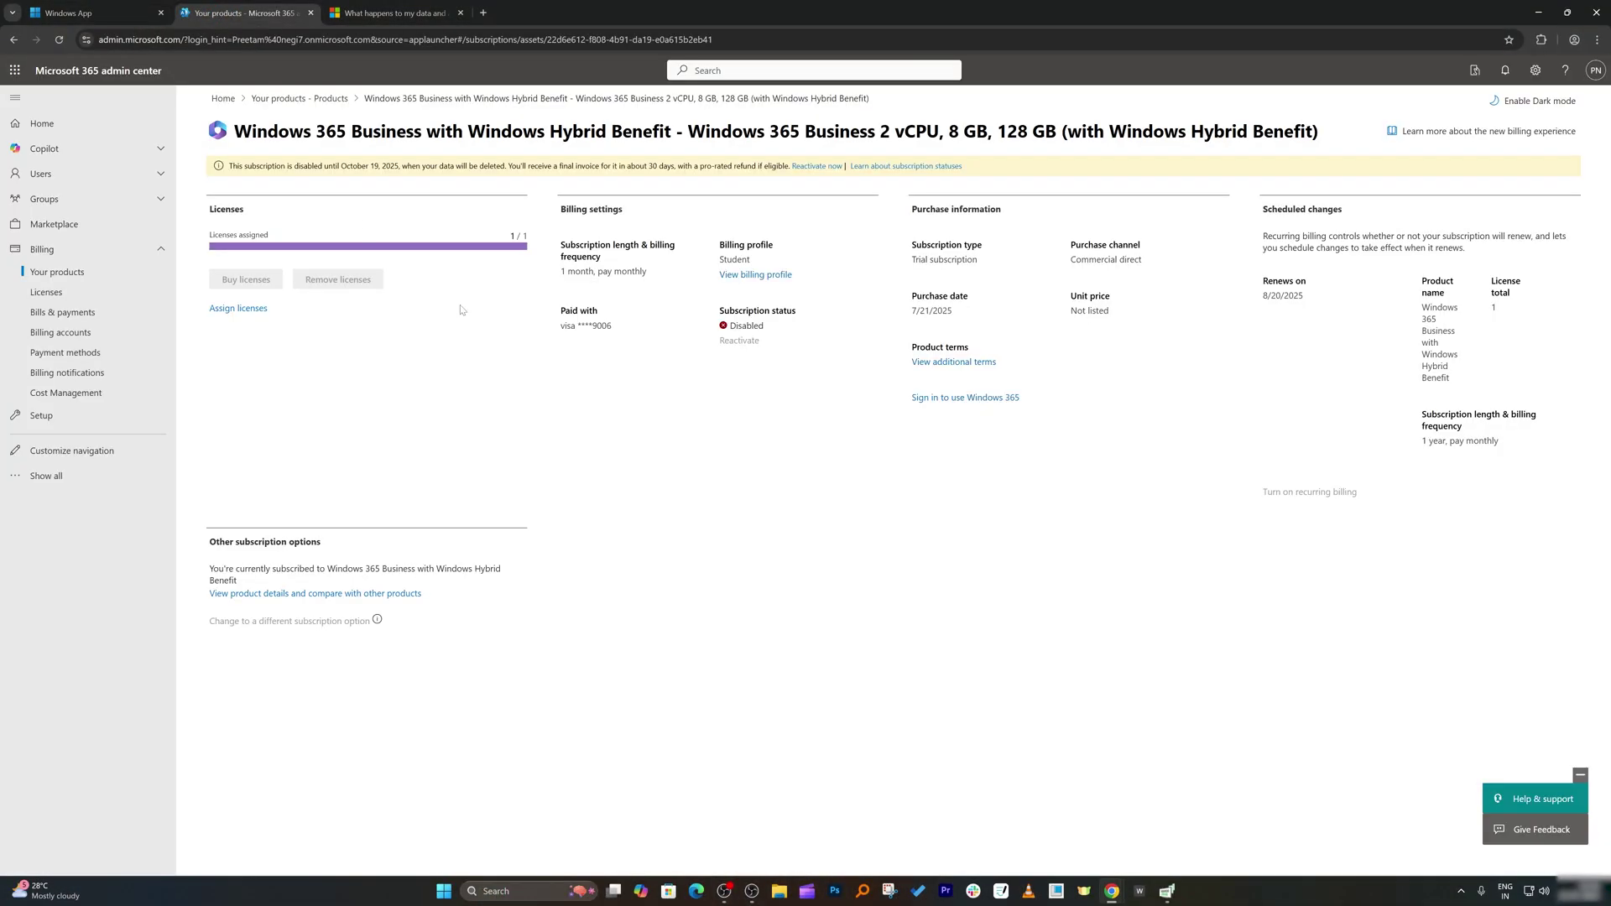